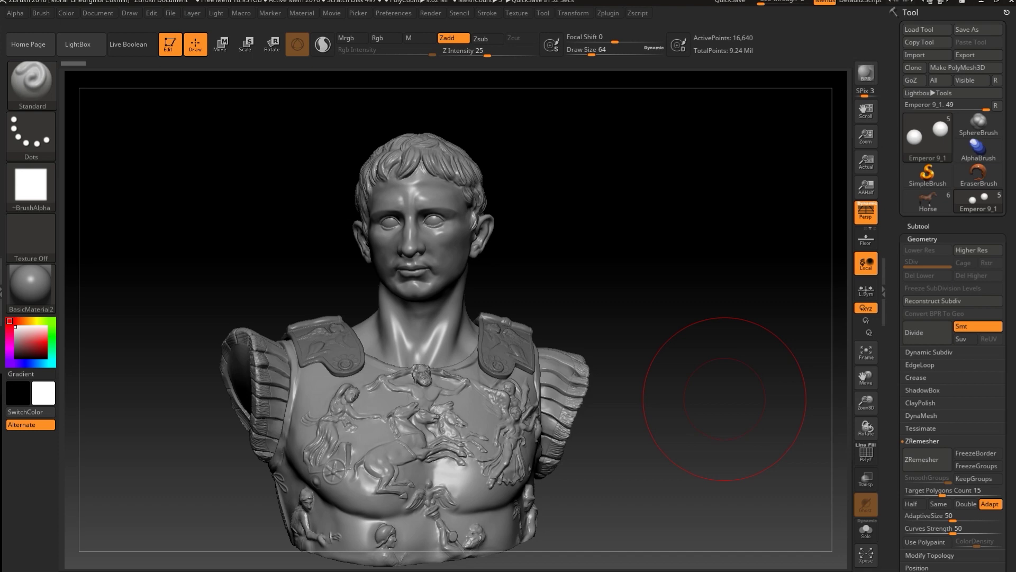
pyautogui.moveTo(725, 399); pyautogui.dragTo(736, 445)
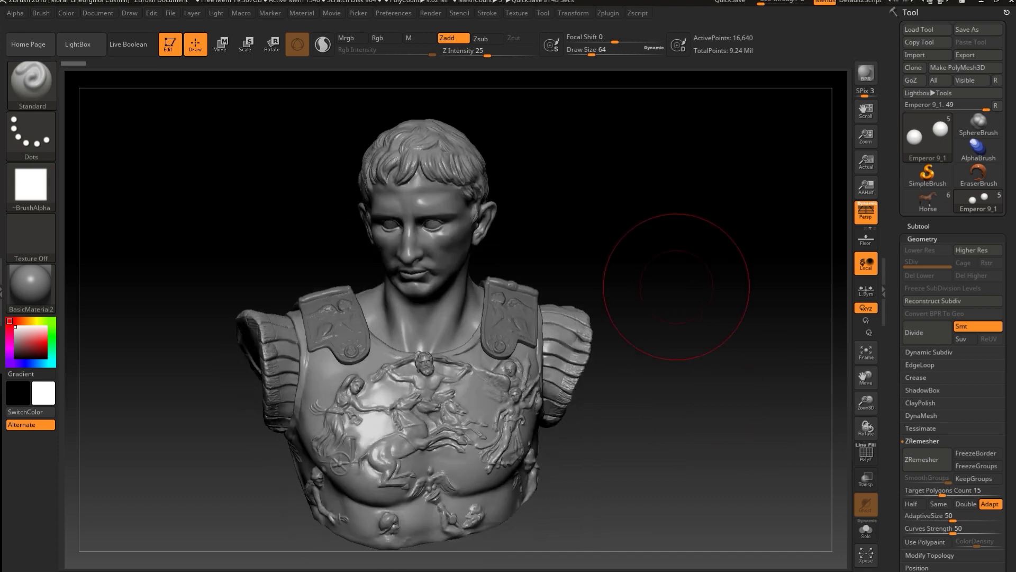
pyautogui.moveTo(677, 287)
pyautogui.mouseDown()
pyautogui.moveTo(712, 336)
pyautogui.moveTo(799, 344)
pyautogui.moveTo(683, 360)
pyautogui.moveTo(676, 288)
pyautogui.mouseUp()
pyautogui.moveTo(676, 340); pyautogui.dragTo(683, 352)
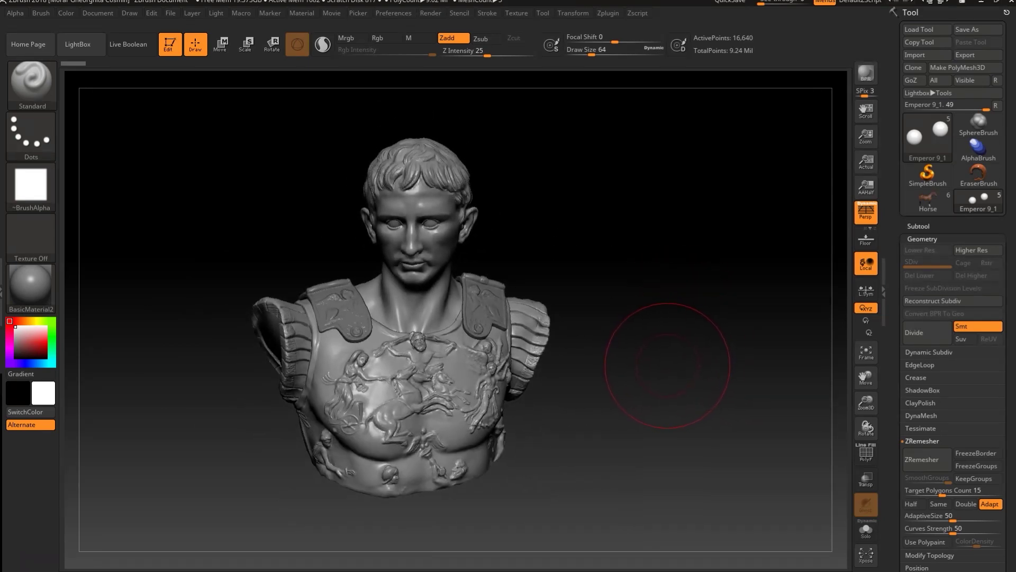
pyautogui.moveTo(665, 366); pyautogui.dragTo(674, 382)
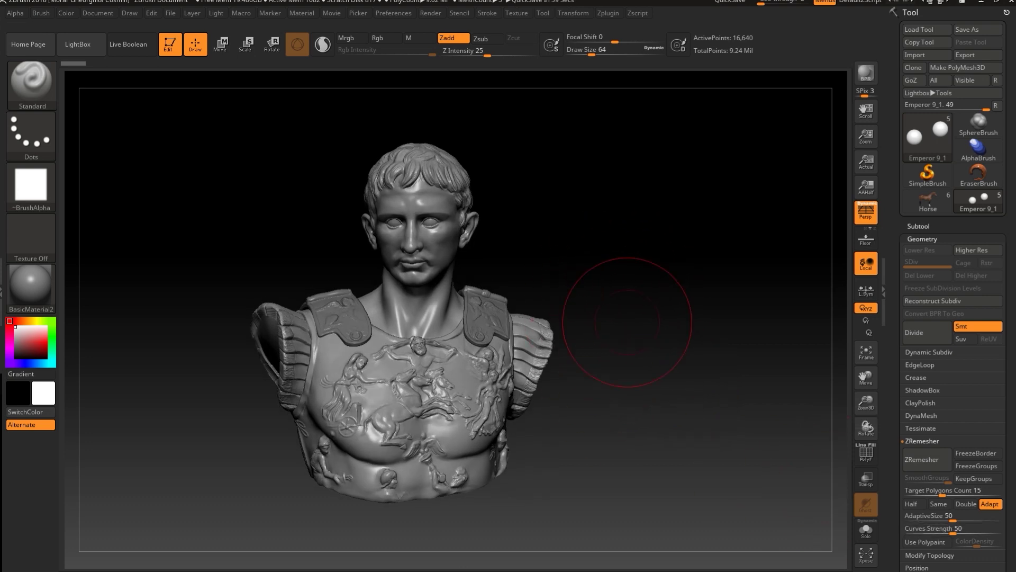
pyautogui.moveTo(627, 322); pyautogui.dragTo(296, 201)
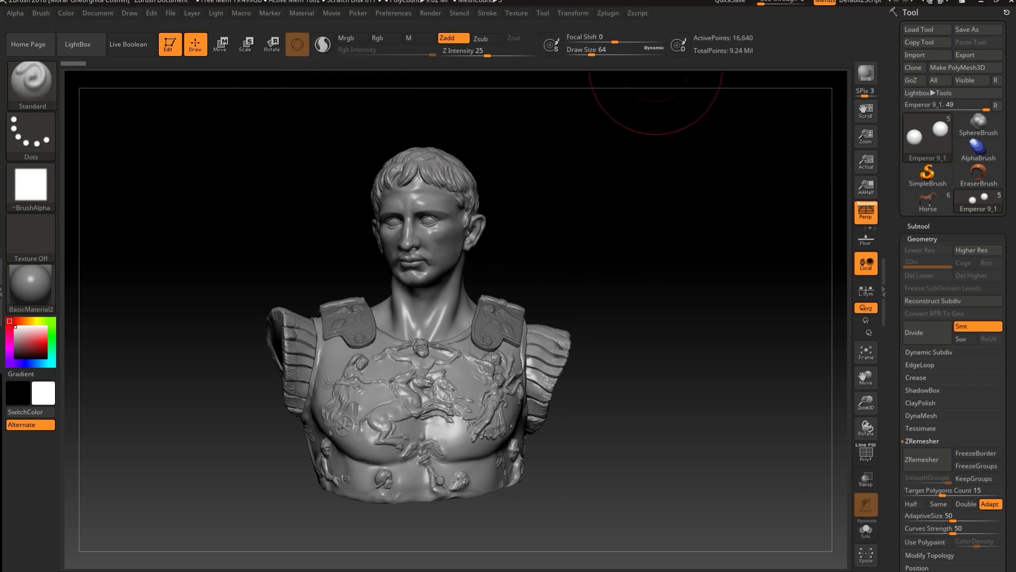
# - Dock the Zplugin palette beside the canvas above the Tool palette and expand the PolyGroupIt options
pyautogui.click(608, 12)
pyautogui.moveTo(602, 27); pyautogui.dragTo(916, 24)
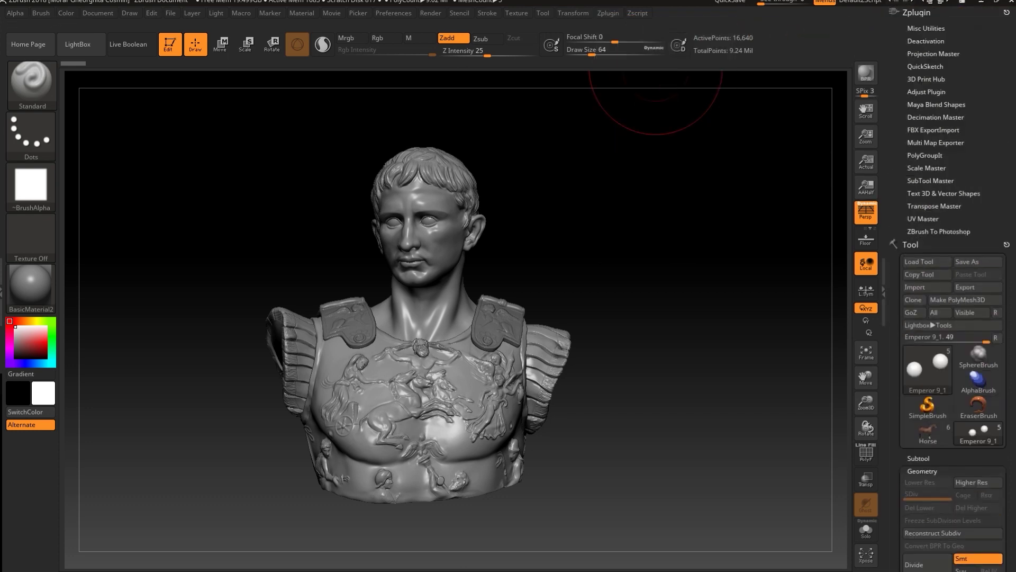
pyautogui.click(925, 156)
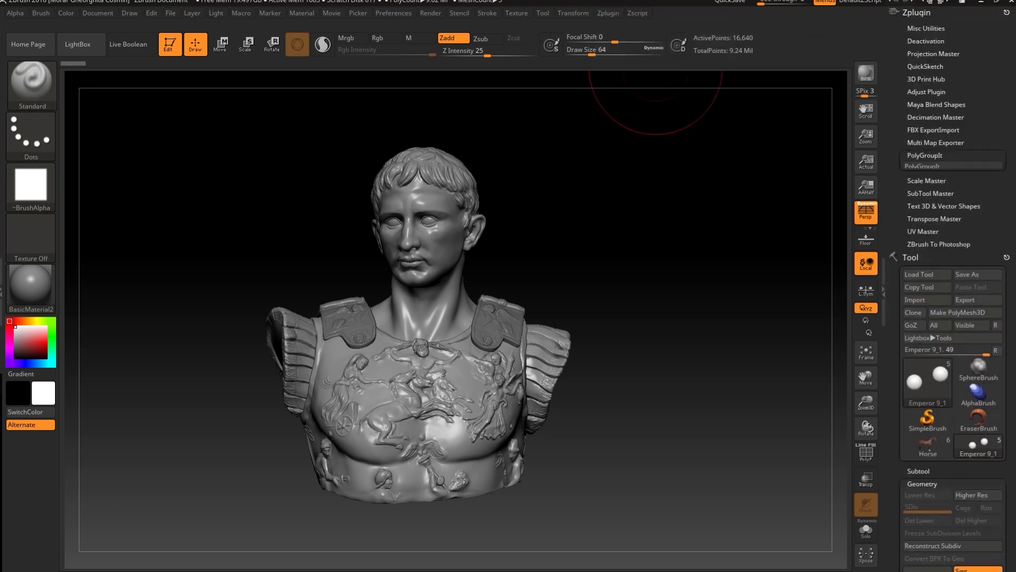
pyautogui.moveTo(896, 174); pyautogui.dragTo(895, 151)
pyautogui.moveTo(1008, 150)
pyautogui.mouseDown()
pyautogui.moveTo(1008, 127)
pyautogui.moveTo(1008, 158)
pyautogui.mouseUp()
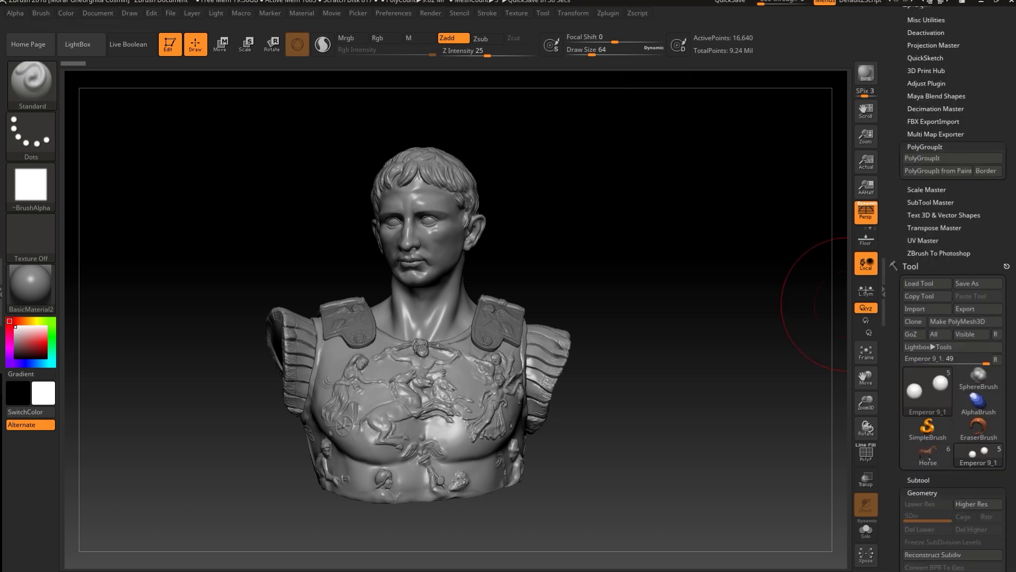
# - Expand the Decimation Master options and look through the rest of the plugin list
pyautogui.click(936, 109)
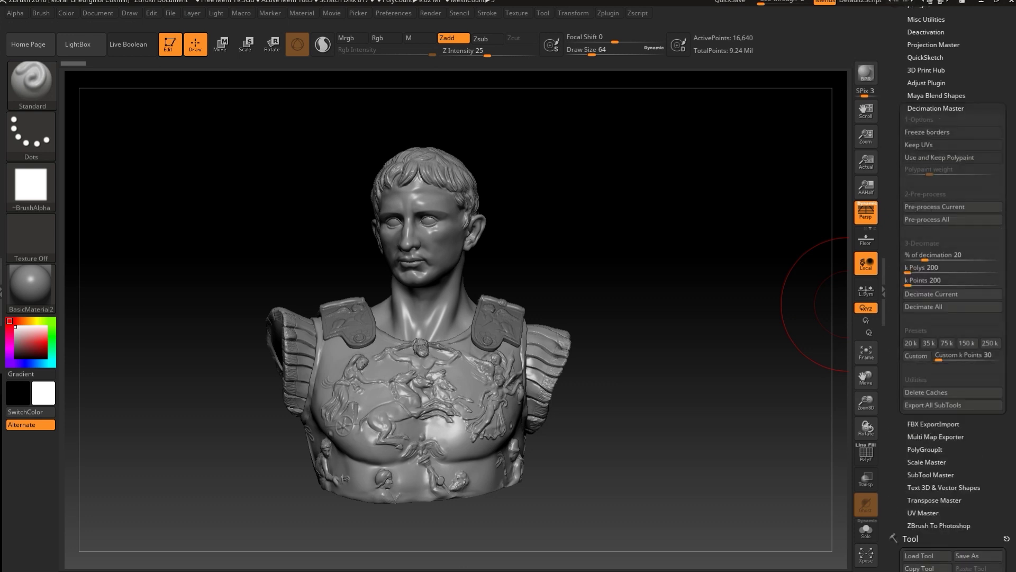
pyautogui.moveTo(1007, 174); pyautogui.dragTo(1008, 159)
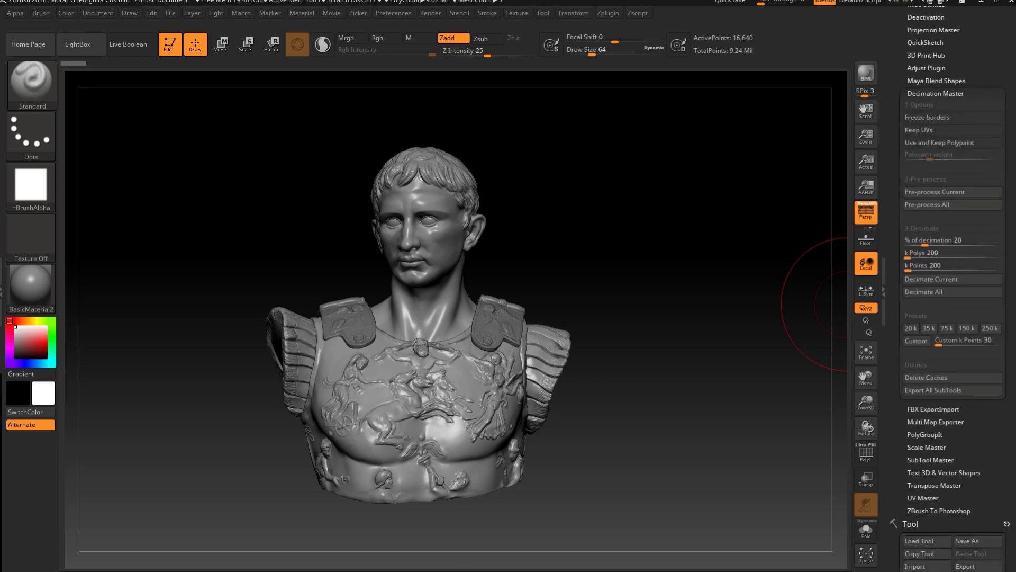
pyautogui.scroll(-2, 952, 286)
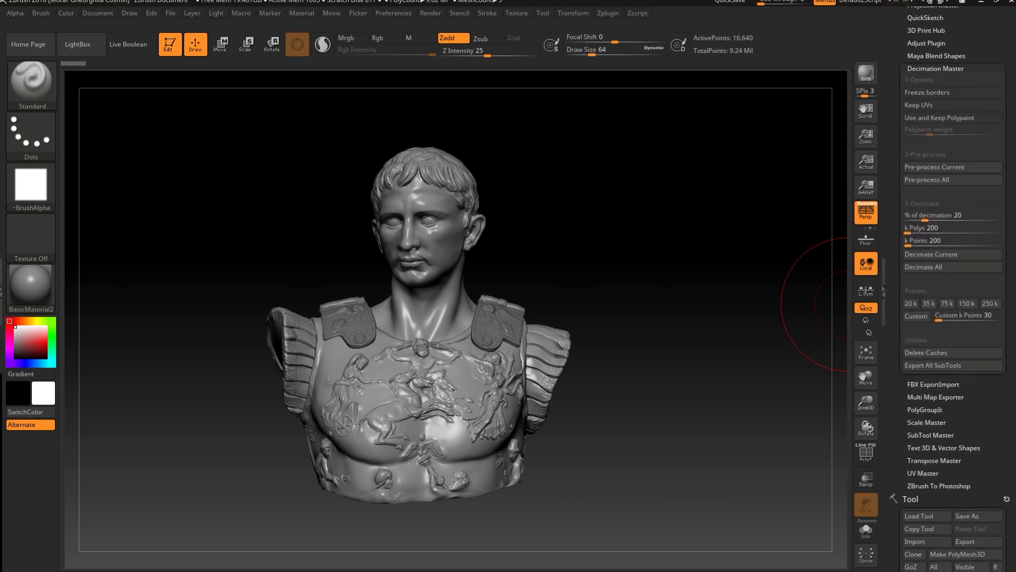
pyautogui.scroll(-3, 949, 289)
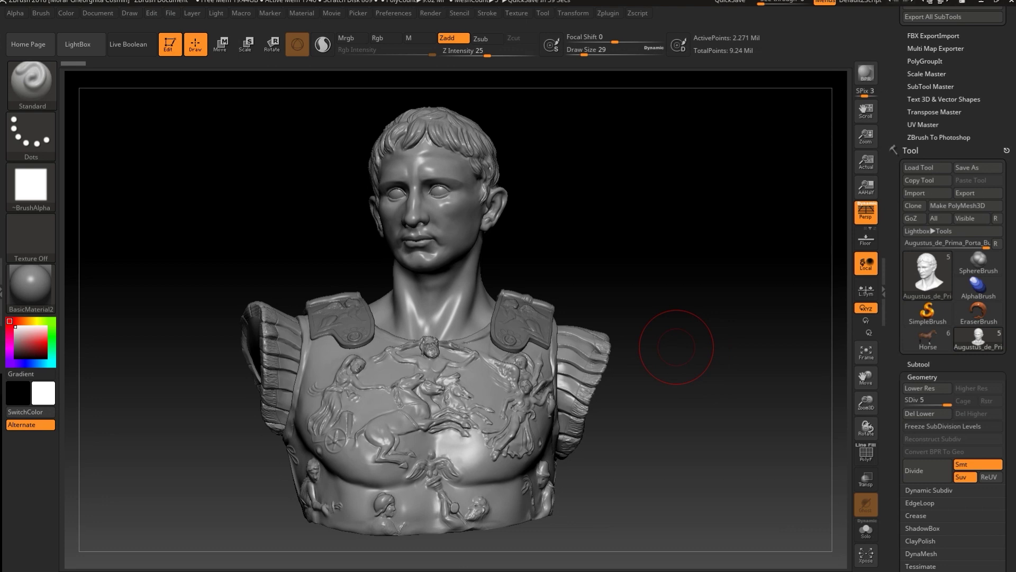
# - Examine the bust and the carved reliefs on its breastplate from several angles and distances, with the brush draw size at 6
pyautogui.moveTo(676, 346); pyautogui.dragTo(670, 249)
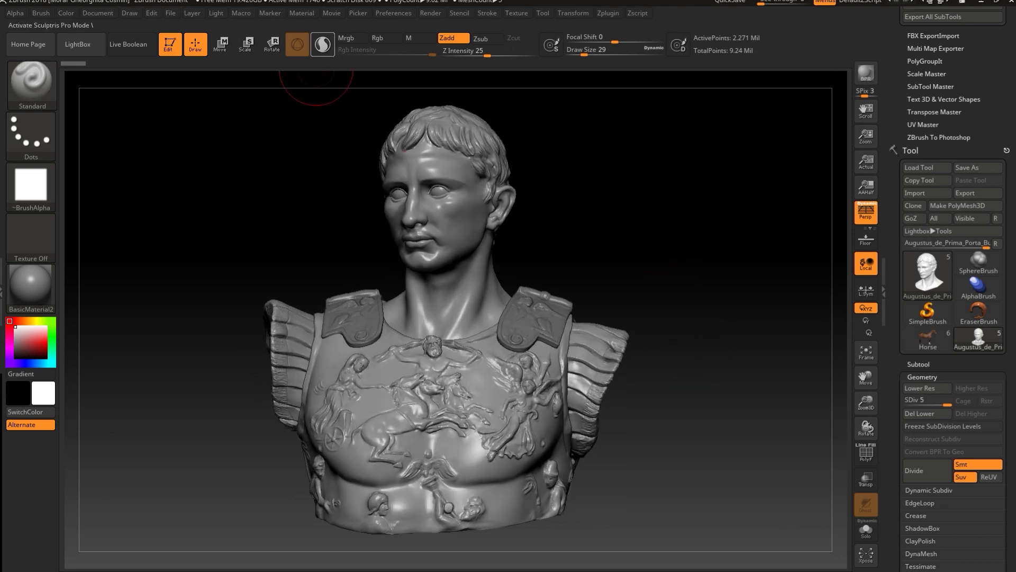
pyautogui.moveTo(669, 210)
pyautogui.keyDown('alt'); pyautogui.mouseDown()
pyautogui.moveTo(670, 260)
pyautogui.moveTo(702, 306)
pyautogui.moveTo(708, 223)
pyautogui.moveTo(723, 191)
pyautogui.moveTo(699, 151)
pyautogui.mouseUp(); pyautogui.keyUp('alt')
pyautogui.keyDown('alt'); pyautogui.moveTo(659, 188); pyautogui.dragTo(647, 244); pyautogui.keyUp('alt')
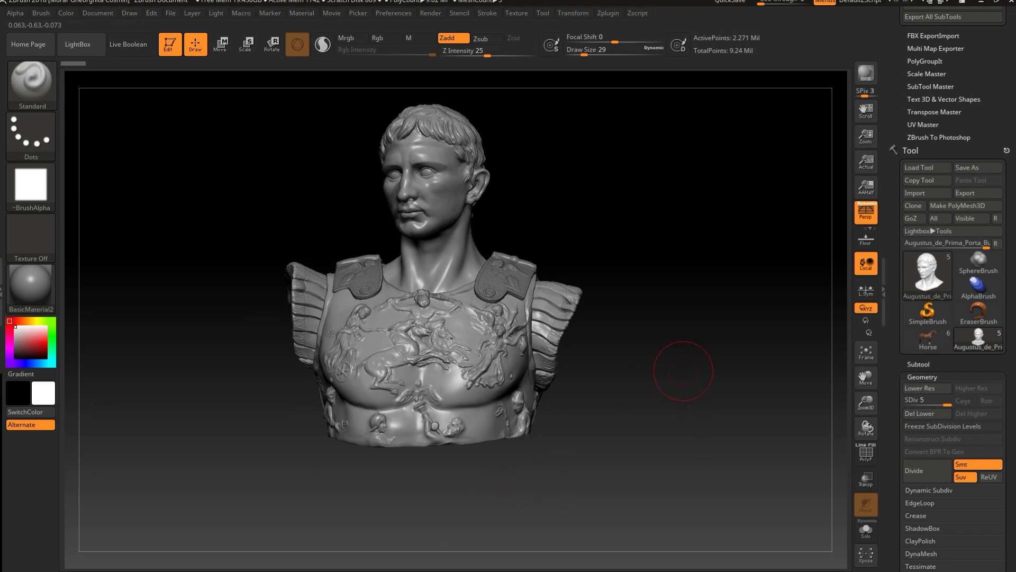
pyautogui.moveTo(683, 371); pyautogui.dragTo(774, 365)
pyautogui.keyDown('alt'); pyautogui.moveTo(592, 349); pyautogui.dragTo(634, 329); pyautogui.keyUp('alt')
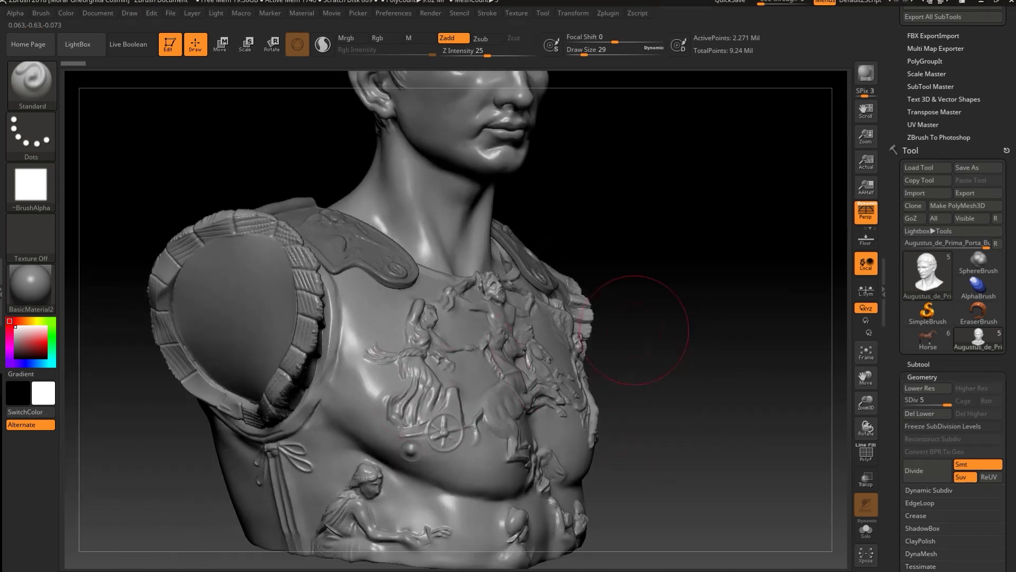
pyautogui.moveTo(748, 317); pyautogui.dragTo(788, 317)
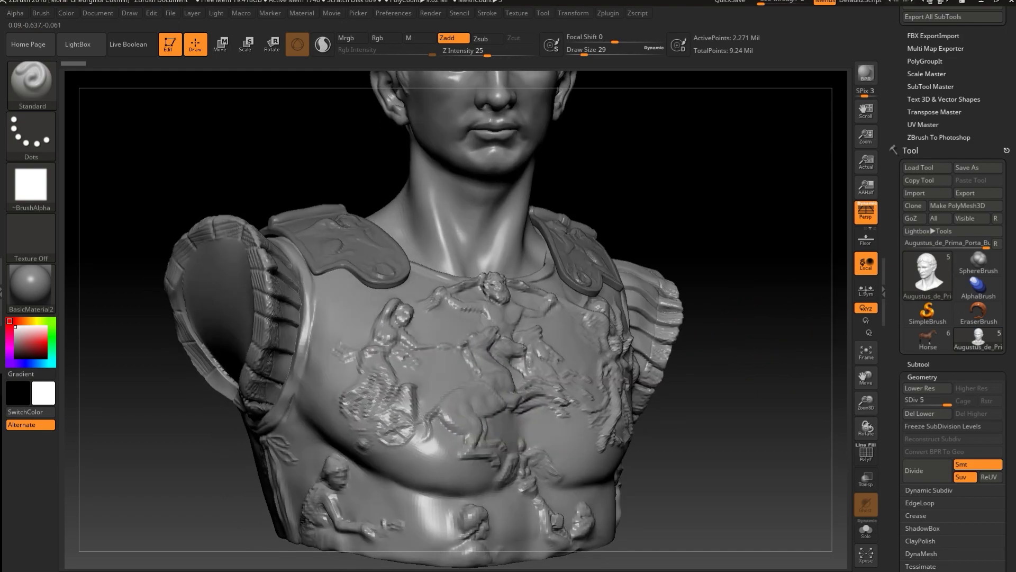
pyautogui.moveTo(709, 320); pyautogui.dragTo(748, 324)
pyautogui.moveTo(748, 289)
pyautogui.keyDown('alt'); pyautogui.mouseDown()
pyautogui.moveTo(725, 407)
pyautogui.moveTo(733, 212)
pyautogui.moveTo(746, 185)
pyautogui.moveTo(725, 423)
pyautogui.moveTo(742, 90)
pyautogui.mouseUp(); pyautogui.keyUp('alt')
pyautogui.press('s')
pyautogui.click(713, 186)
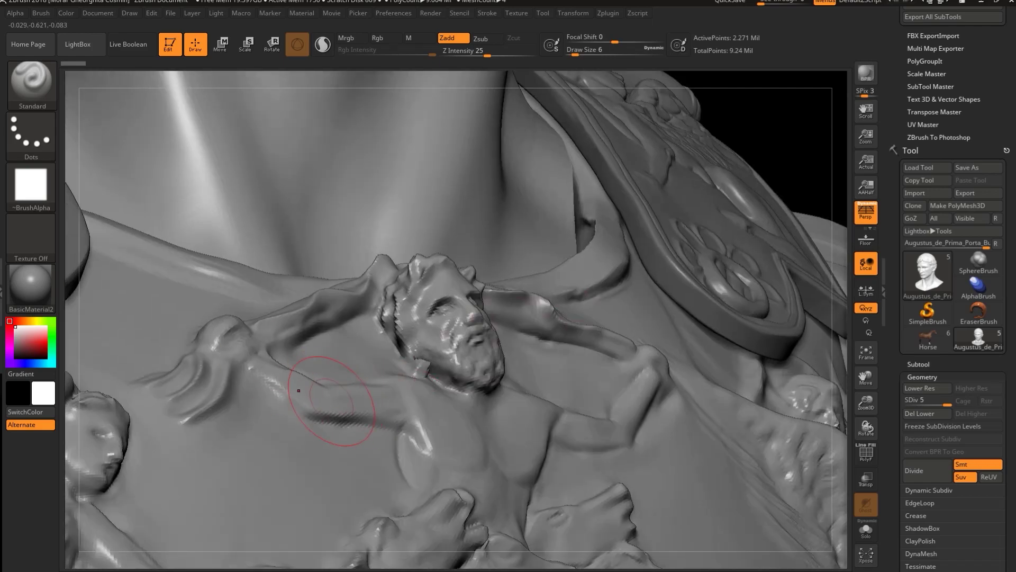
pyautogui.moveTo(804, 130)
pyautogui.keyDown('alt'); pyautogui.mouseDown()
pyautogui.moveTo(757, 143)
pyautogui.moveTo(725, 230)
pyautogui.moveTo(741, 95)
pyautogui.mouseUp(); pyautogui.keyUp('alt')
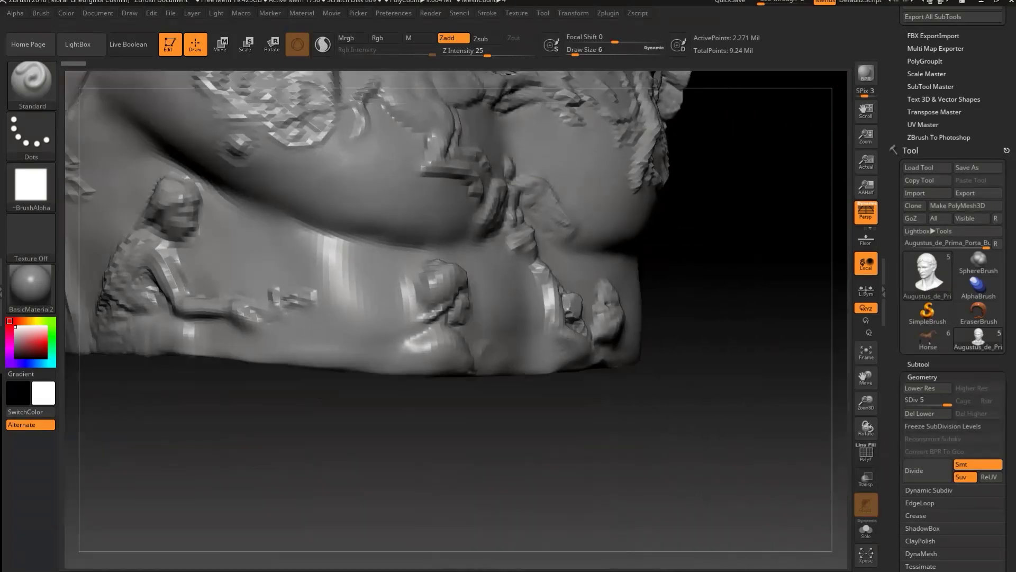
pyautogui.moveTo(741, 254)
pyautogui.mouseDown()
pyautogui.moveTo(748, 328)
pyautogui.moveTo(704, 307)
pyautogui.moveTo(707, 173)
pyautogui.moveTo(680, 204)
pyautogui.moveTo(606, 214)
pyautogui.mouseUp()
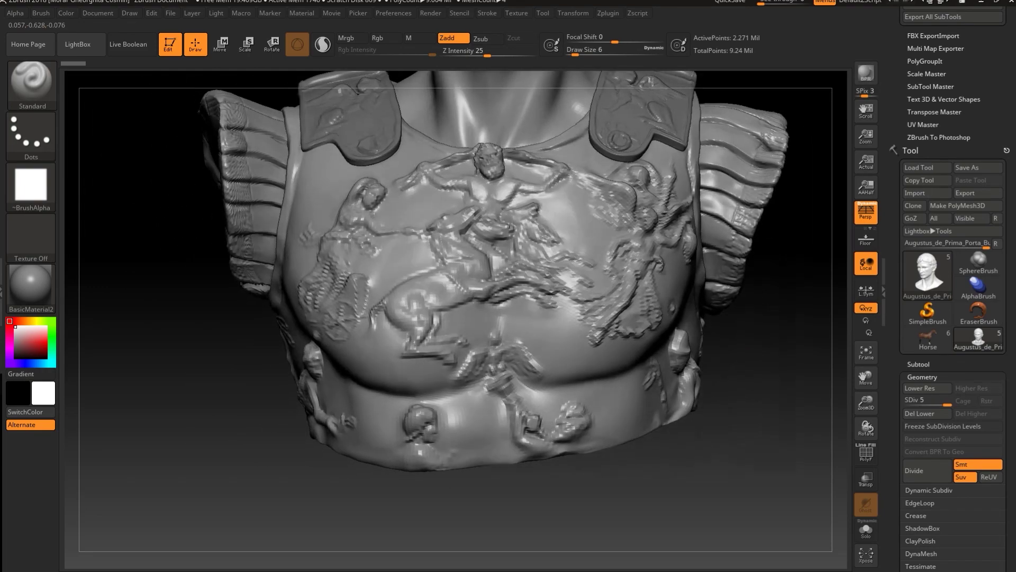
pyautogui.moveTo(701, 114); pyautogui.dragTo(844, 430)
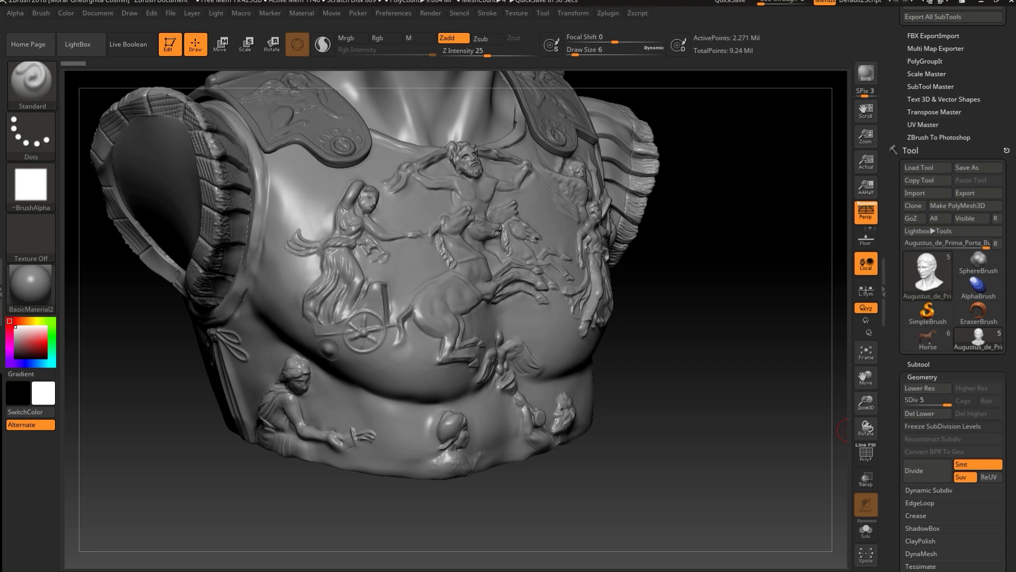
# - Delete the lower subdivision levels of the head subtool and activate Sculptris Pro mode
pyautogui.scroll(-2, 948, 383)
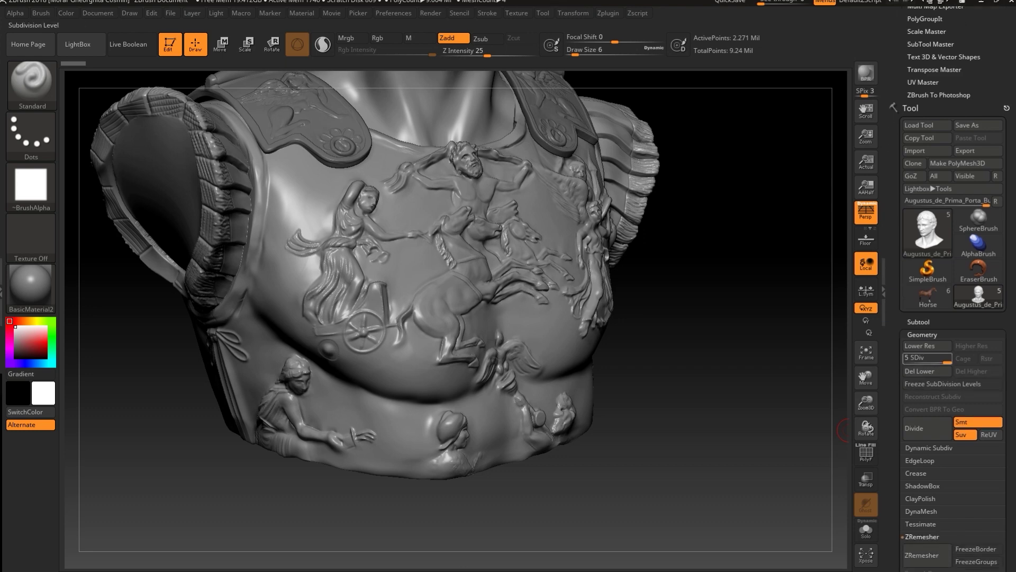
pyautogui.click(923, 371)
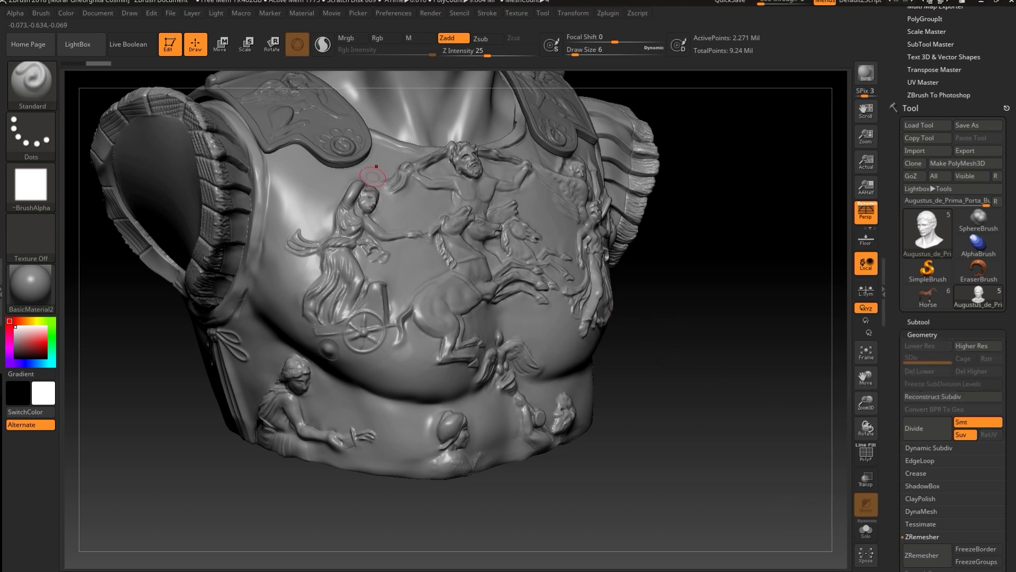
pyautogui.keyDown('alt'); pyautogui.moveTo(669, 210); pyautogui.dragTo(679, 268); pyautogui.keyUp('alt')
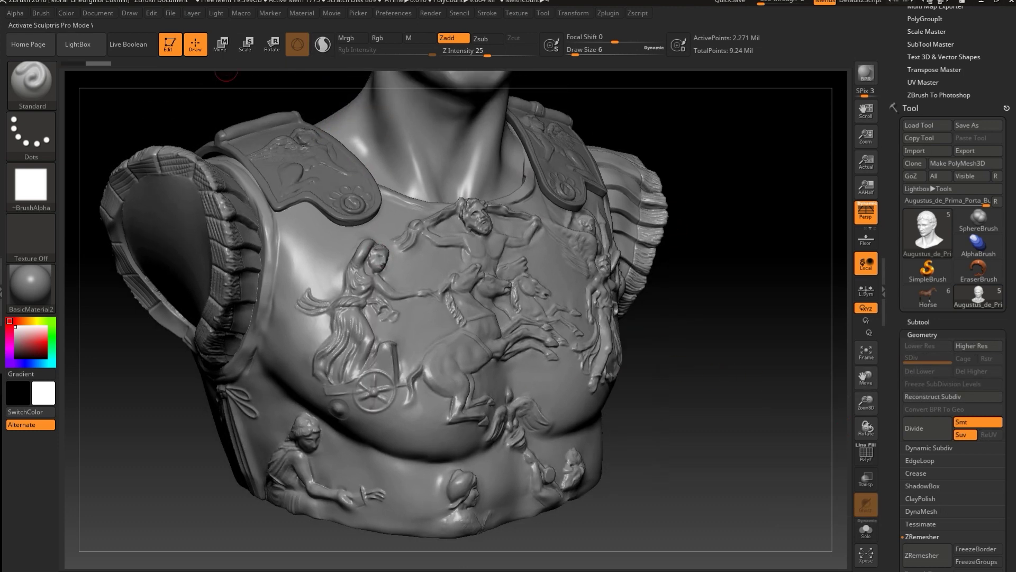
pyautogui.click(322, 44)
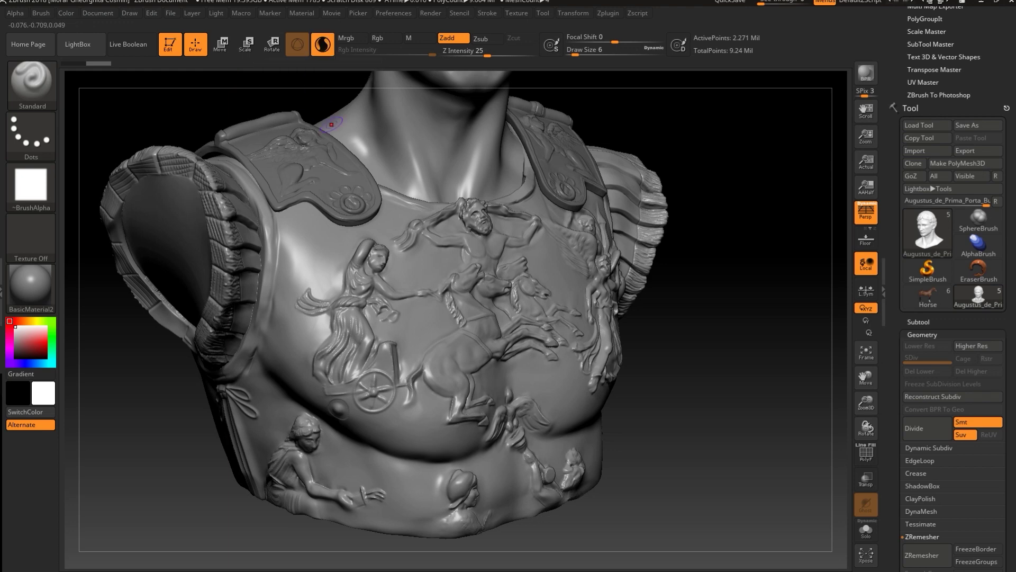
# - Try a brush draw size of 31 and bring it back down to 7
pyautogui.press('s')
pyautogui.moveTo(312, 256); pyautogui.dragTo(322, 255)
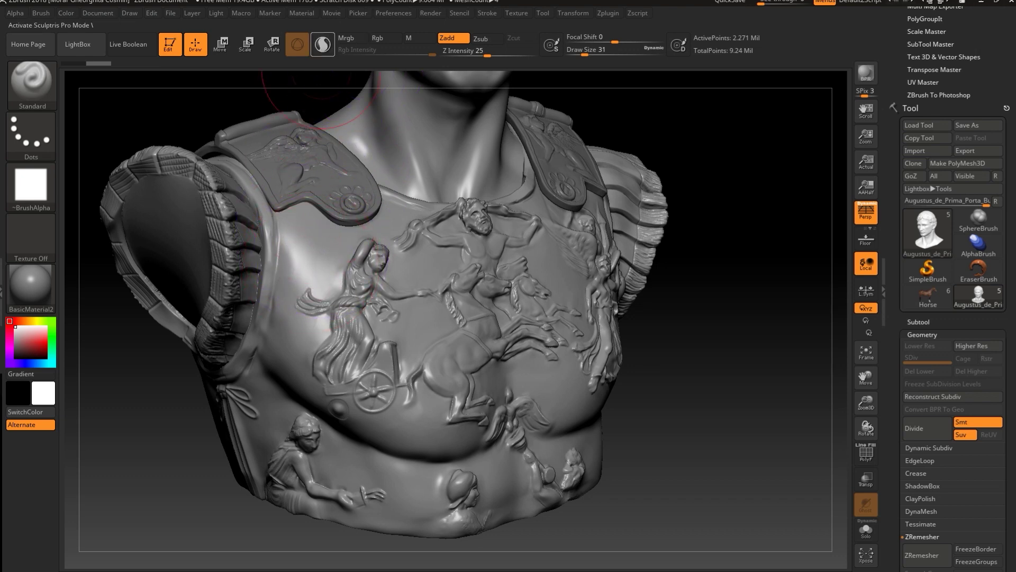
pyautogui.press('s')
pyautogui.moveTo(320, 259); pyautogui.dragTo(311, 256)
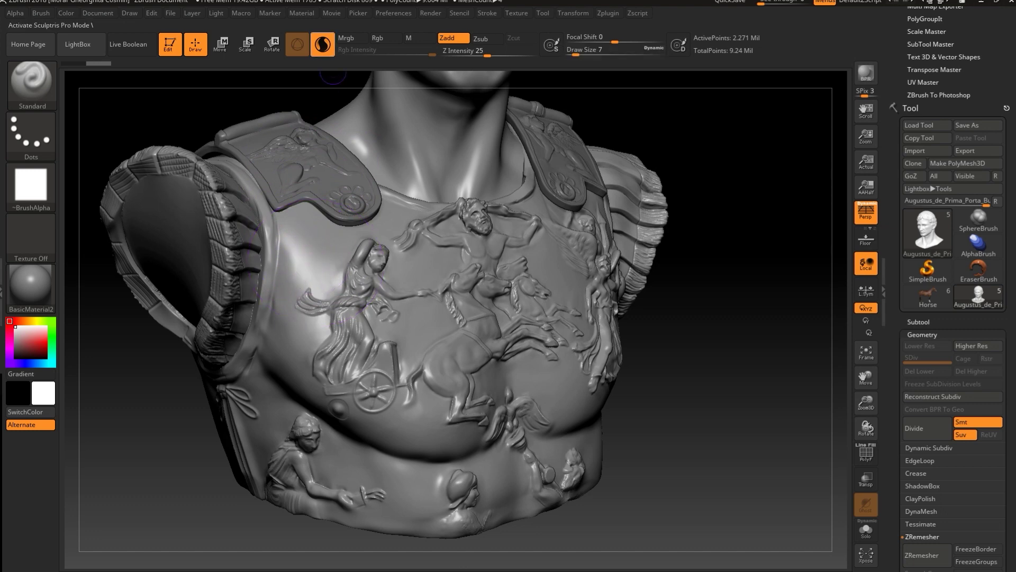
# - Choose the ClayBuildup brush for sculpting on the bust
pyautogui.moveTo(663, 326); pyautogui.dragTo(618, 338, button='right')
pyautogui.moveTo(337, 362)
pyautogui.keyDown('alt'); pyautogui.mouseDown(button='right')
pyautogui.moveTo(344, 289)
pyautogui.moveTo(382, 202)
pyautogui.mouseUp(button='right'); pyautogui.keyUp('alt')
pyautogui.press('b')
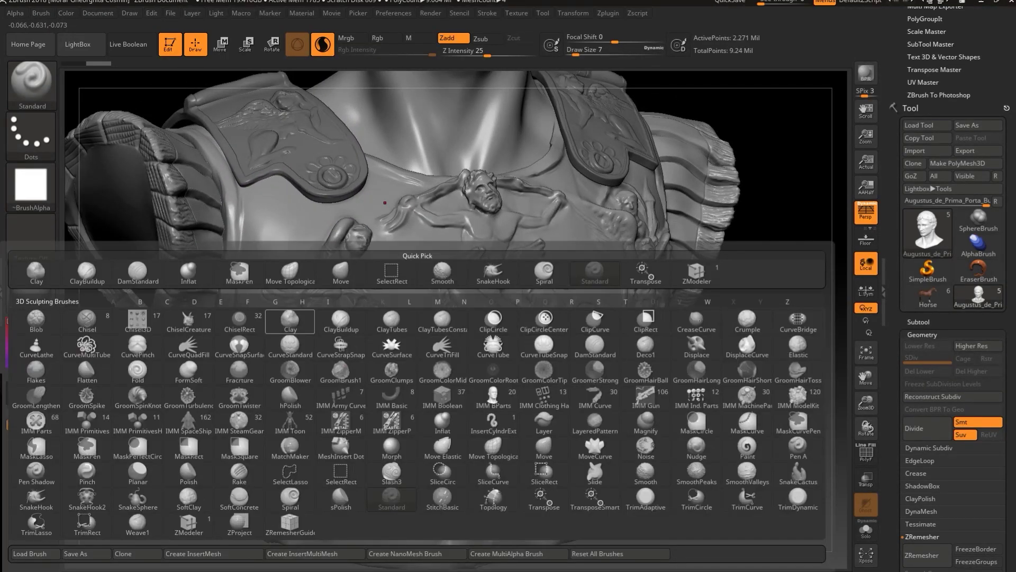
pyautogui.click(87, 273)
pyautogui.moveTo(381, 260); pyautogui.dragTo(448, 258, button='right')
pyautogui.keyDown('ctrl'); pyautogui.moveTo(641, 301); pyautogui.dragTo(598, 330, button='right'); pyautogui.keyUp('ctrl')
pyautogui.keyDown('alt'); pyautogui.moveTo(598, 329); pyautogui.dragTo(561, 442, button='right'); pyautogui.keyUp('alt')
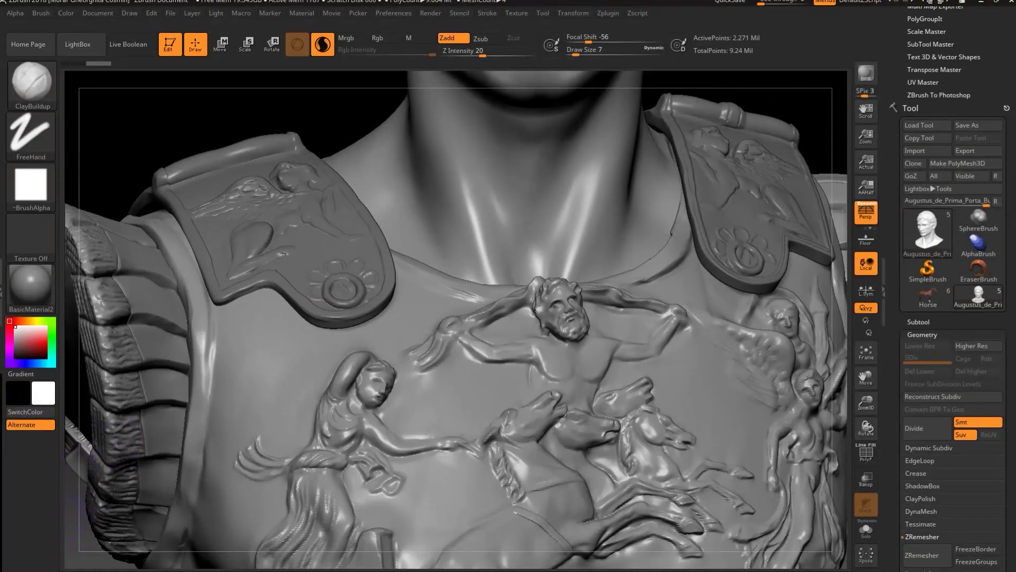
# - Set the draw size to 4 and try a short ClayBuildup stroke on the robe of the woman in the chariot
pyautogui.keyDown('alt'); pyautogui.moveTo(85, 544); pyautogui.dragTo(158, 406, button='right'); pyautogui.keyUp('alt')
pyautogui.press('s')
pyautogui.click(408, 370)
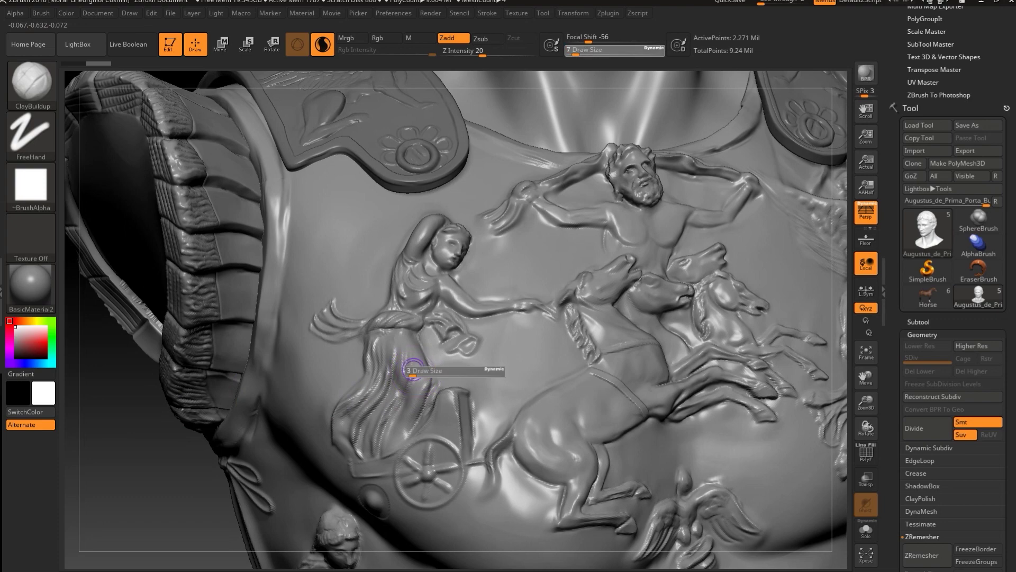
pyautogui.moveTo(408, 370)
pyautogui.mouseDown(button='right')
pyautogui.moveTo(423, 222)
pyautogui.moveTo(394, 381)
pyautogui.mouseUp(button='right')
pyautogui.keyDown('ctrl'); pyautogui.moveTo(394, 381); pyautogui.dragTo(345, 443, button='right'); pyautogui.keyUp('ctrl')
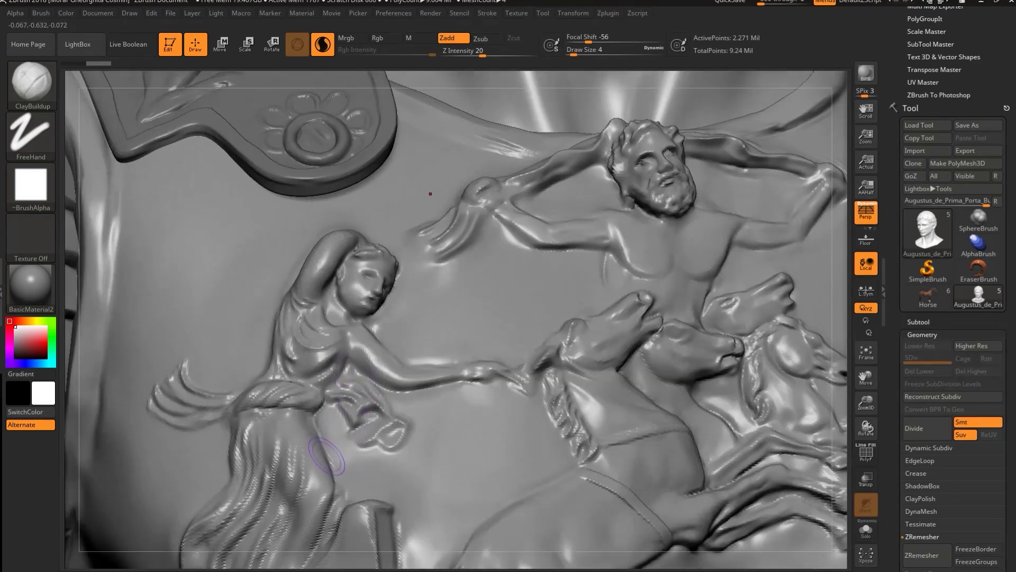
pyautogui.moveTo(300, 438)
pyautogui.mouseDown()
pyautogui.moveTo(325, 416)
pyautogui.moveTo(291, 423)
pyautogui.mouseUp()
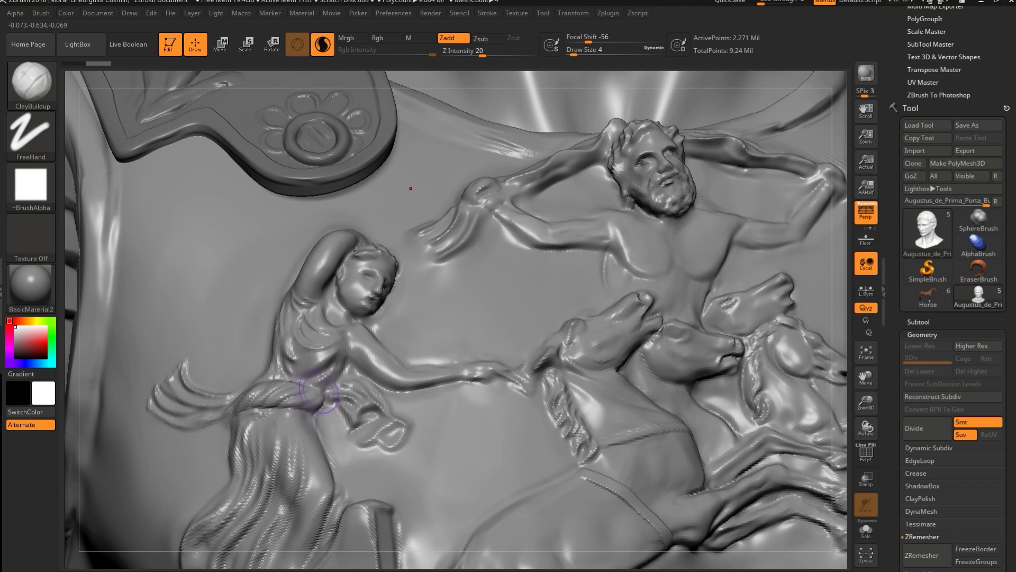
# - Set the brush draw size to 27 and display the model's polyframe wireframe
pyautogui.press('s')
pyautogui.moveTo(321, 383); pyautogui.dragTo(332, 384)
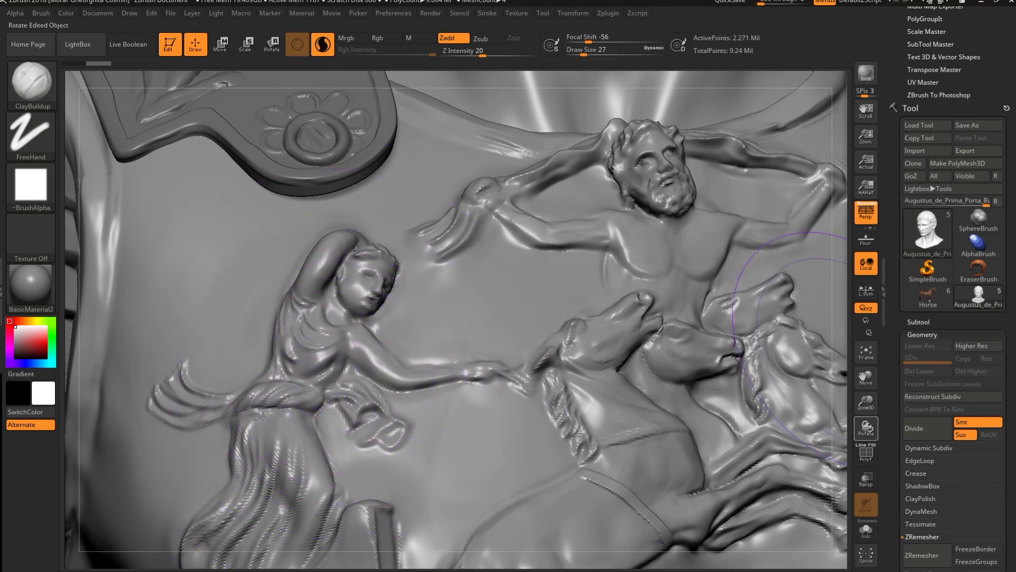
pyautogui.click(866, 452)
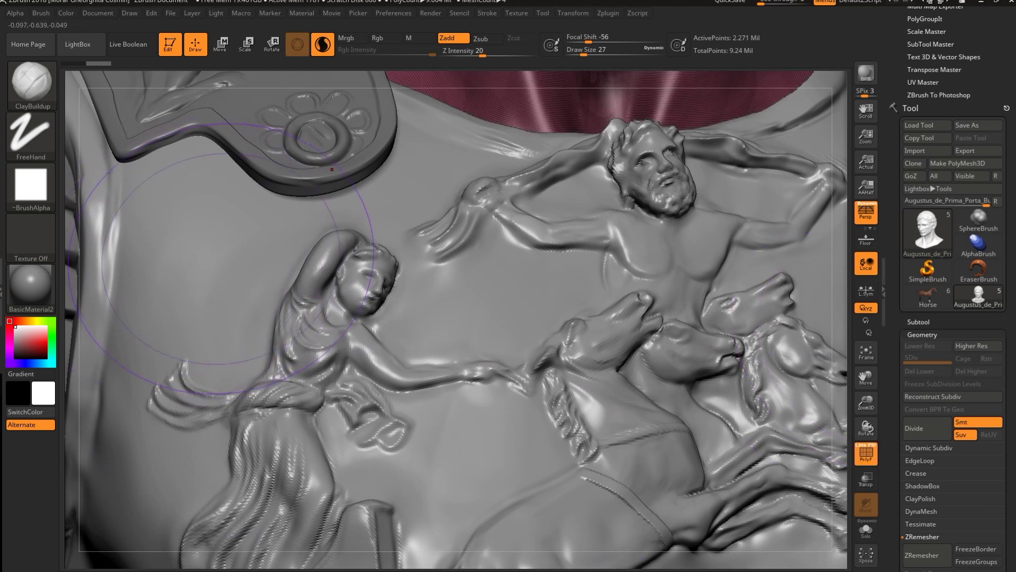
# - Make the breastplate armura2_7 the active subtool and set the brush draw size to 18
pyautogui.keyDown('alt'); pyautogui.click(216, 272); pyautogui.keyUp('alt')
pyautogui.press('s')
pyautogui.moveTo(215, 267); pyautogui.dragTo(200, 267)
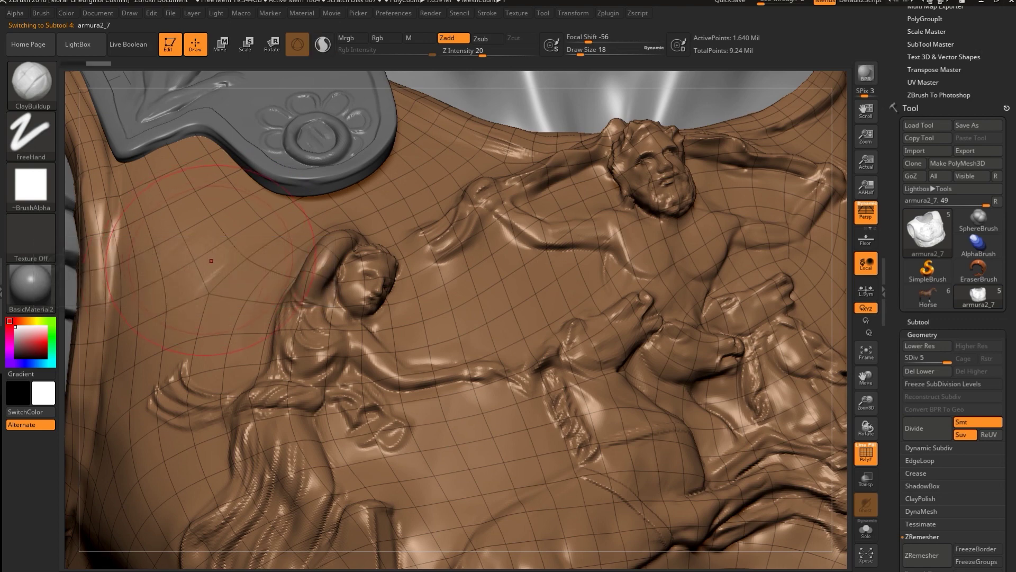
# - Delete the breastplate's lower subdivision levels and turn on Sculptris Pro for it
pyautogui.click(919, 371)
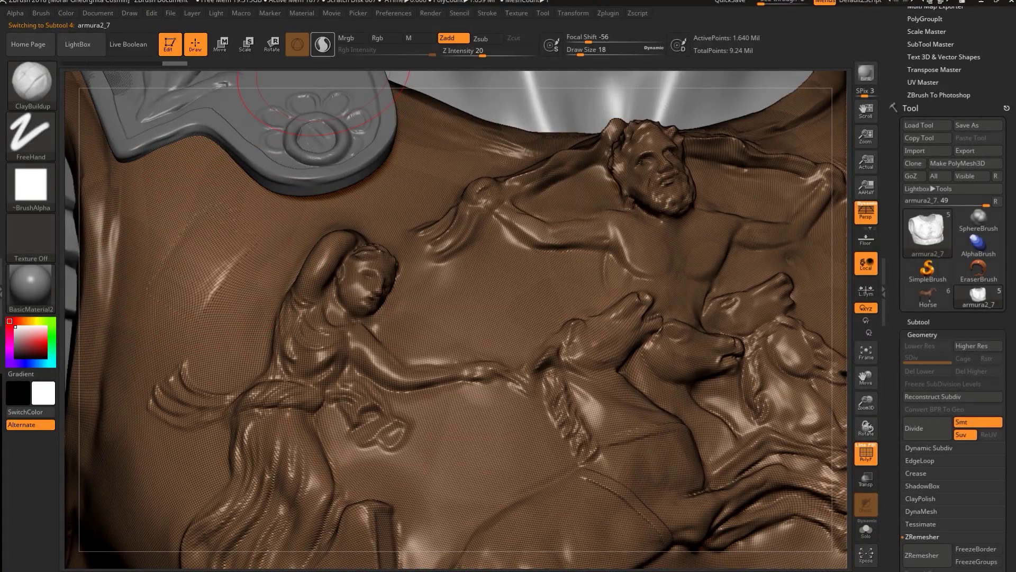
pyautogui.click(322, 44)
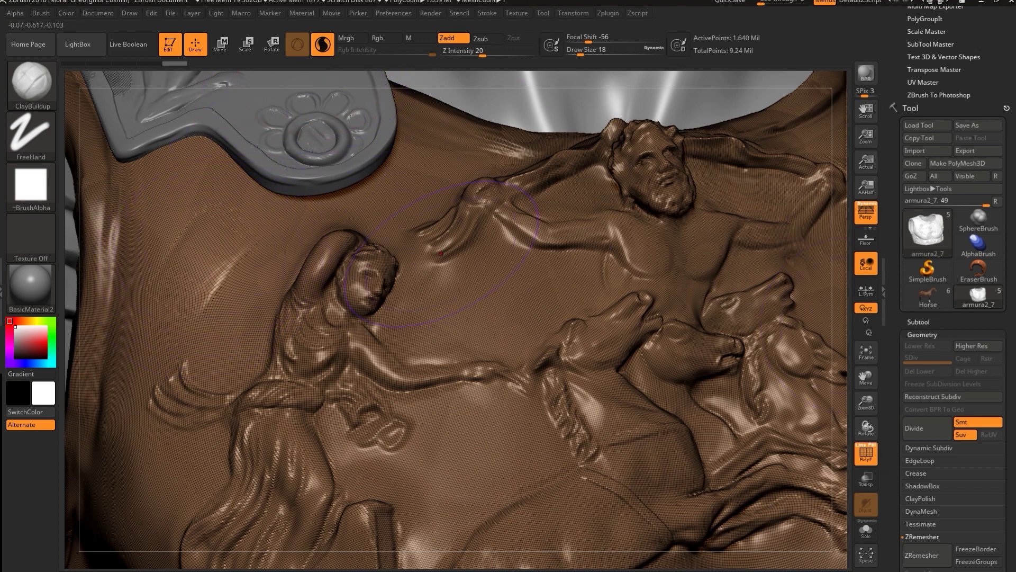
# - Sculpt a broad ClayBuildup patch beside the woman's raised arm, and begin a narrow band next to it at draw size 3
pyautogui.moveTo(223, 235)
pyautogui.mouseDown()
pyautogui.moveTo(223, 254)
pyautogui.moveTo(186, 299)
pyautogui.moveTo(234, 233)
pyautogui.moveTo(186, 309)
pyautogui.moveTo(145, 347)
pyautogui.moveTo(217, 296)
pyautogui.mouseUp()
pyautogui.press('s')
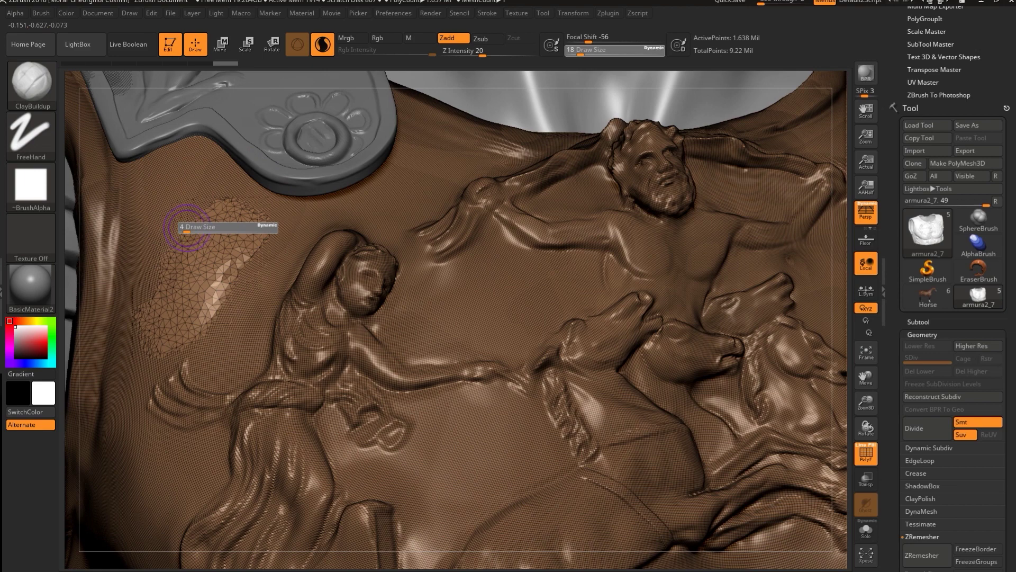
pyautogui.press('Return')
pyautogui.moveTo(270, 260)
pyautogui.mouseDown()
pyautogui.moveTo(236, 306)
pyautogui.moveTo(267, 260)
pyautogui.mouseUp()
pyautogui.moveTo(232, 317); pyautogui.dragTo(224, 337)
pyautogui.moveTo(275, 265)
pyautogui.mouseDown()
pyautogui.moveTo(229, 346)
pyautogui.moveTo(212, 339)
pyautogui.mouseUp()
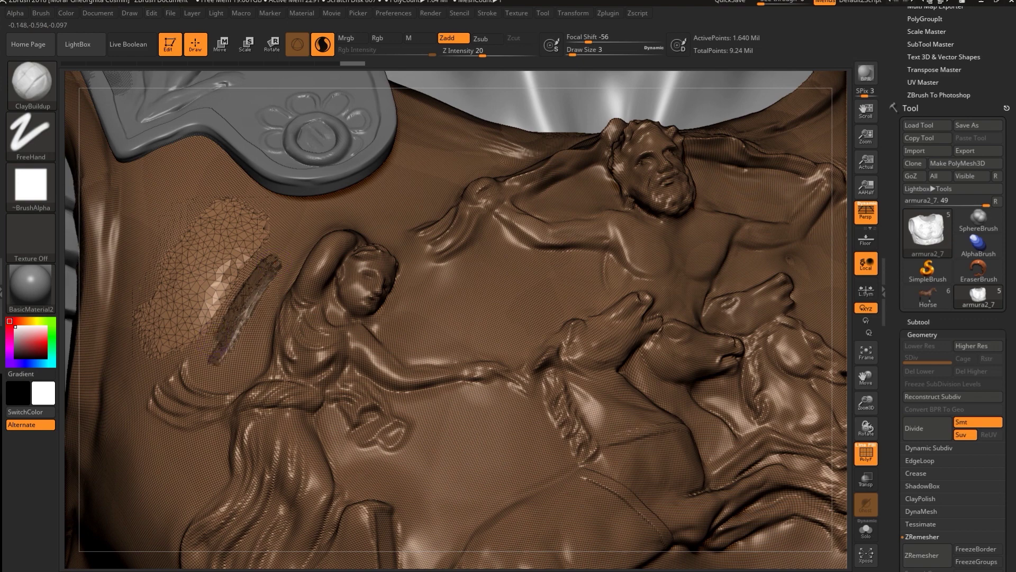
# - Extend the narrow drapery band with repeated diagonal ClayBuildup strokes up to the woman's raised elbow
pyautogui.moveTo(273, 254); pyautogui.dragTo(224, 326)
pyautogui.moveTo(285, 244); pyautogui.dragTo(238, 305)
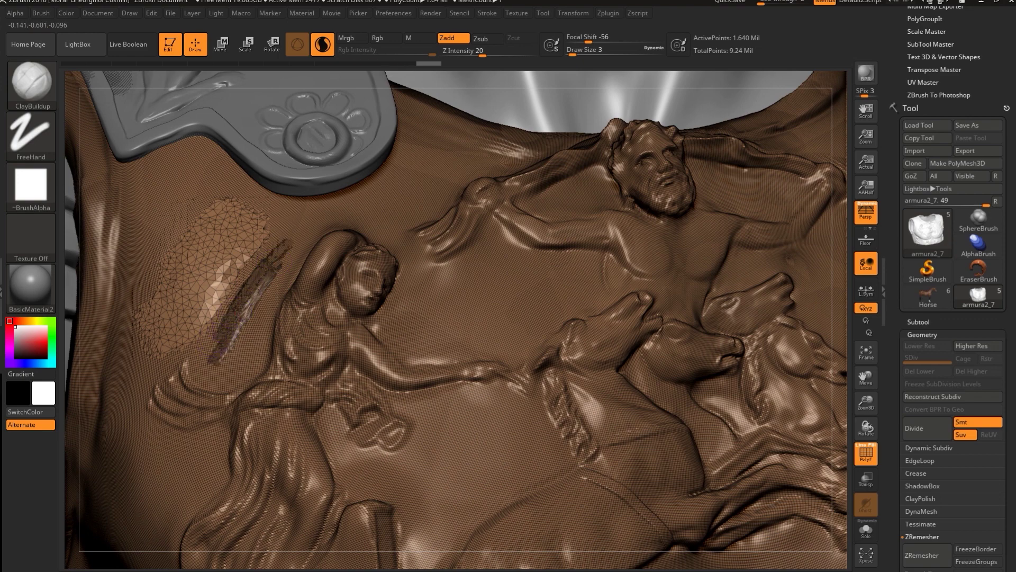
pyautogui.moveTo(297, 240); pyautogui.dragTo(245, 290)
pyautogui.moveTo(294, 237); pyautogui.dragTo(248, 278)
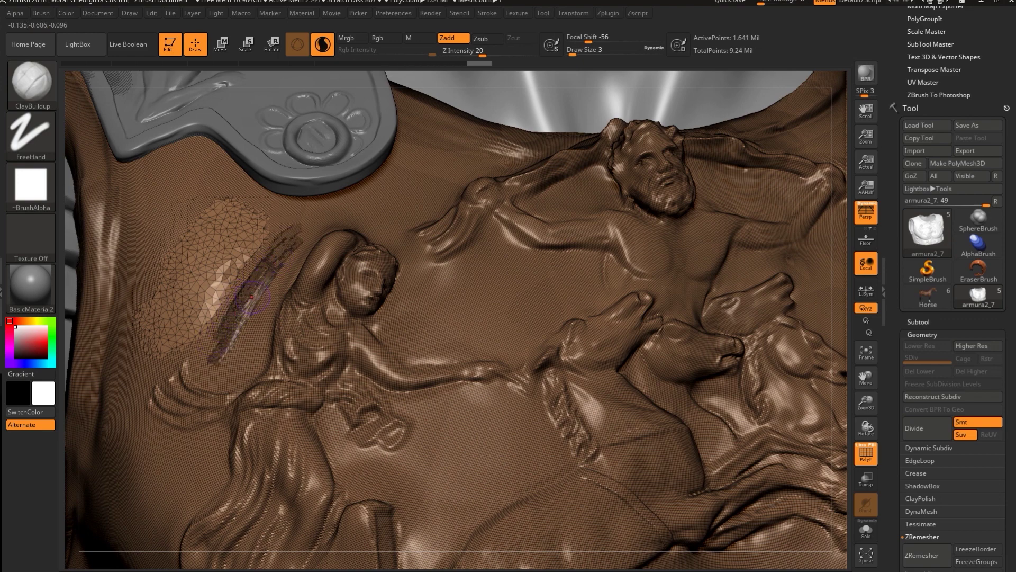
pyautogui.moveTo(294, 236); pyautogui.dragTo(248, 289)
pyautogui.moveTo(315, 228); pyautogui.dragTo(269, 262)
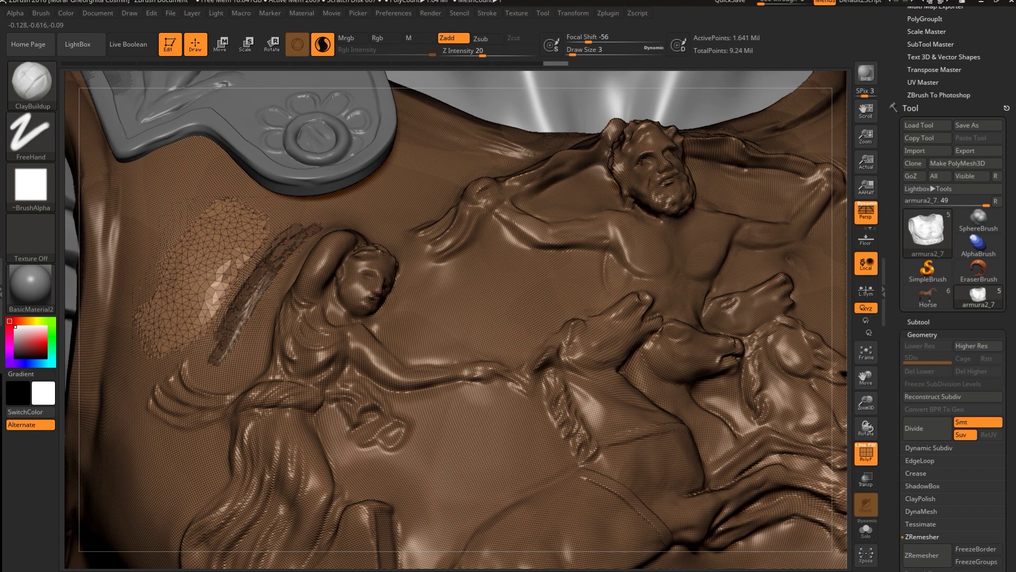
pyautogui.moveTo(317, 219); pyautogui.dragTo(277, 256)
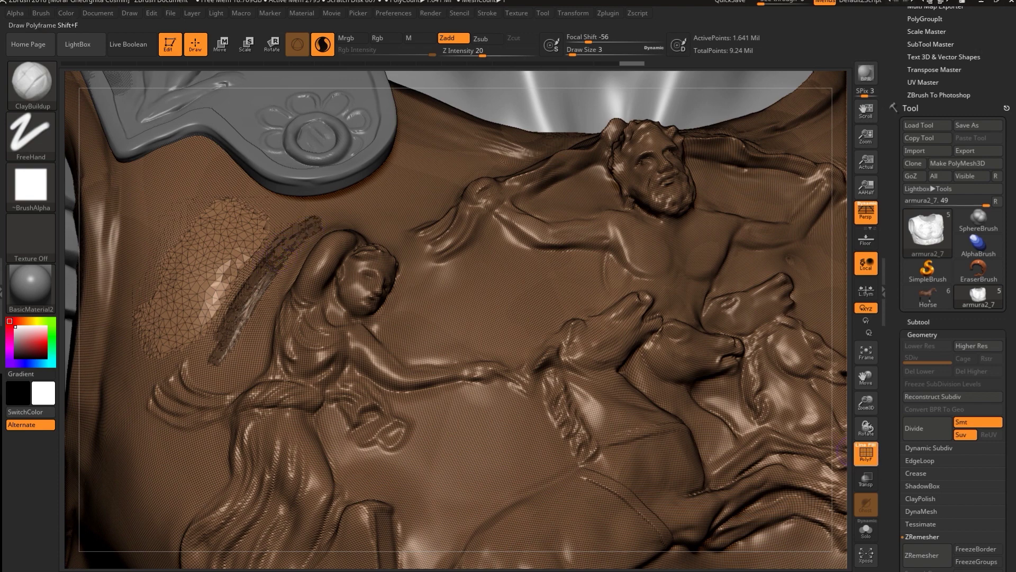
# - Hide the polyframe, set the draw size to 2 and build up the woman's outstretched forearm and hand
pyautogui.click(866, 454)
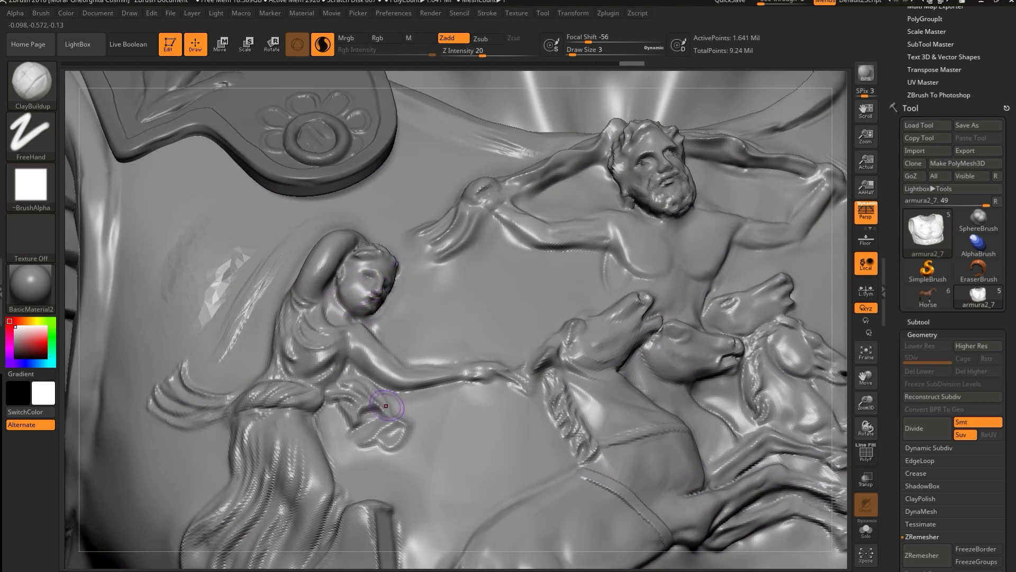
pyautogui.press('s')
pyautogui.click(364, 348)
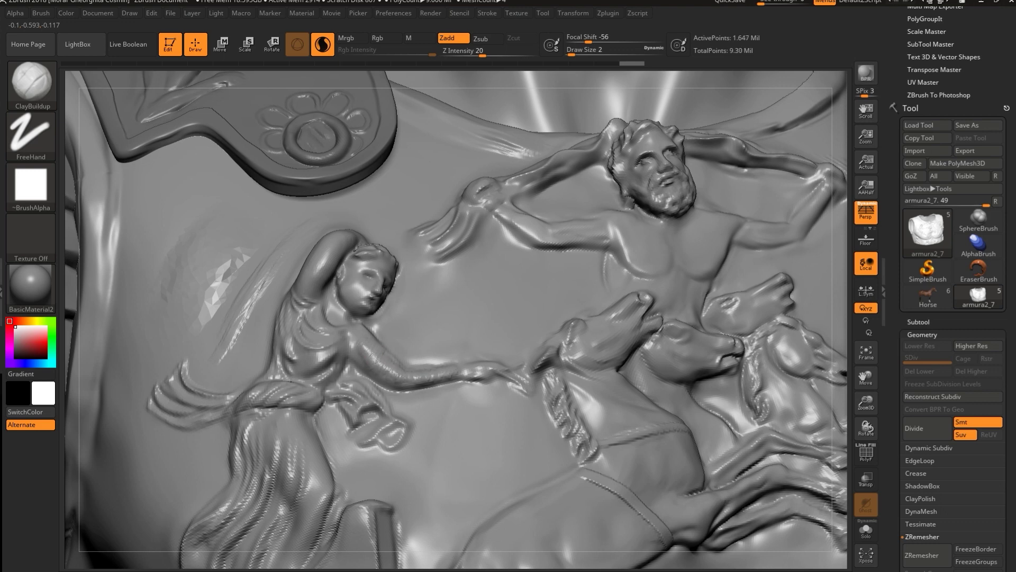
pyautogui.moveTo(490, 358); pyautogui.dragTo(467, 365)
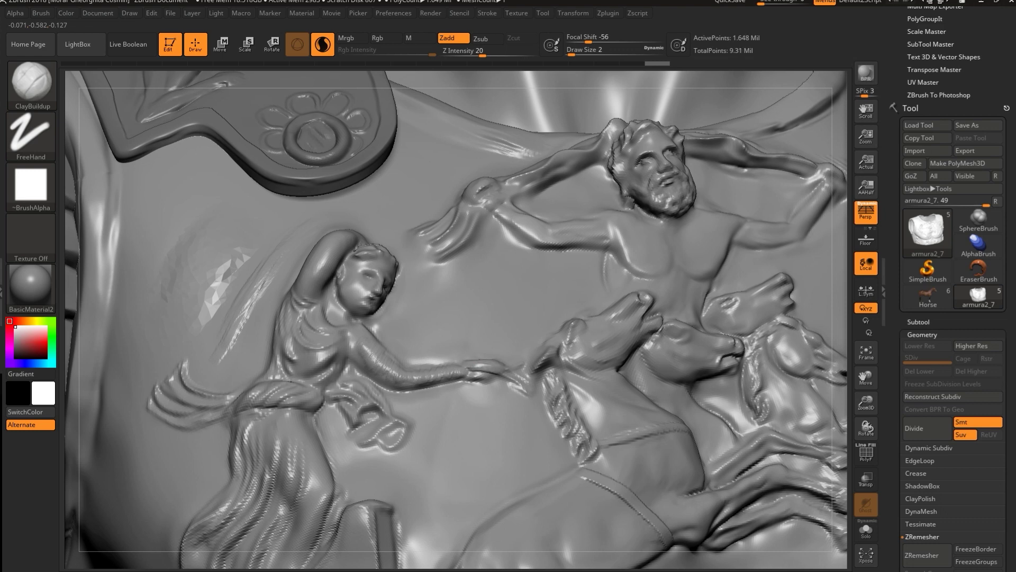
pyautogui.moveTo(478, 376)
pyautogui.mouseDown()
pyautogui.moveTo(492, 377)
pyautogui.moveTo(483, 385)
pyautogui.mouseUp()
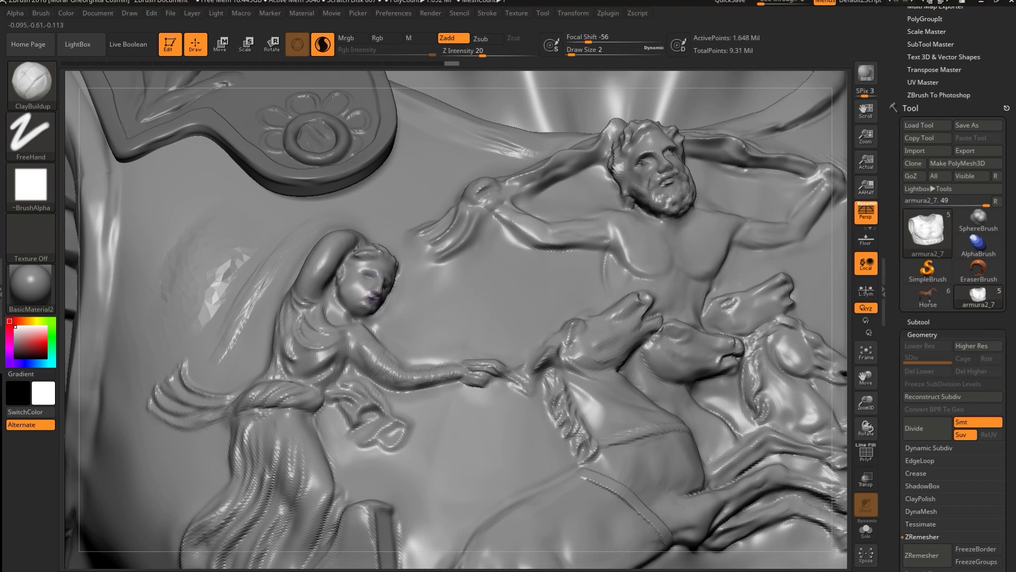
# - Set the draw size to 1 and sculpt the woman's nose, displaying the polyframe during the strokes
pyautogui.press('s')
pyautogui.moveTo(371, 297); pyautogui.dragTo(368, 297)
pyautogui.keyDown('alt'); pyautogui.moveTo(840, 319); pyautogui.dragTo(860, 366); pyautogui.keyUp('alt')
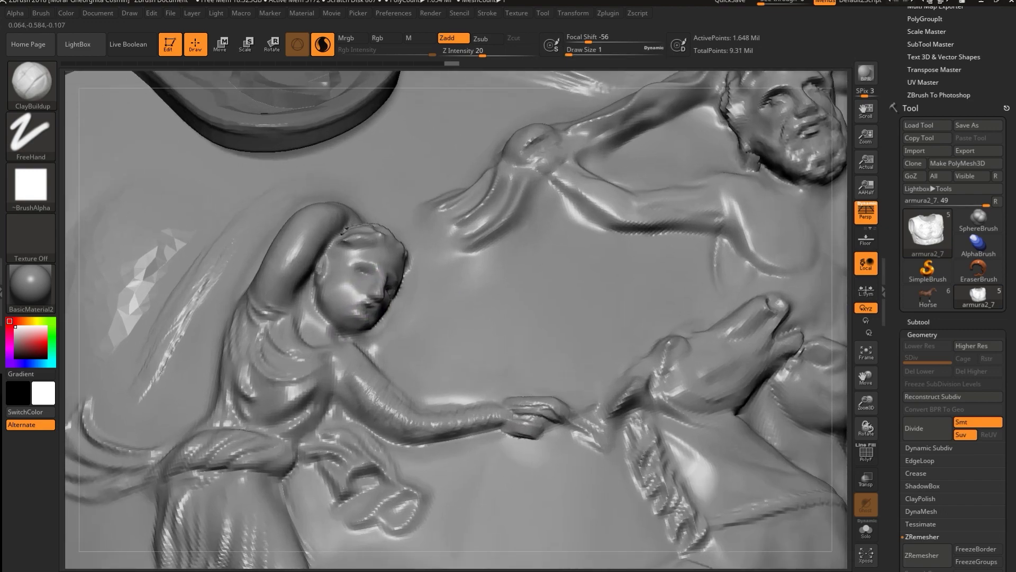
pyautogui.scroll(3, 373, 271)
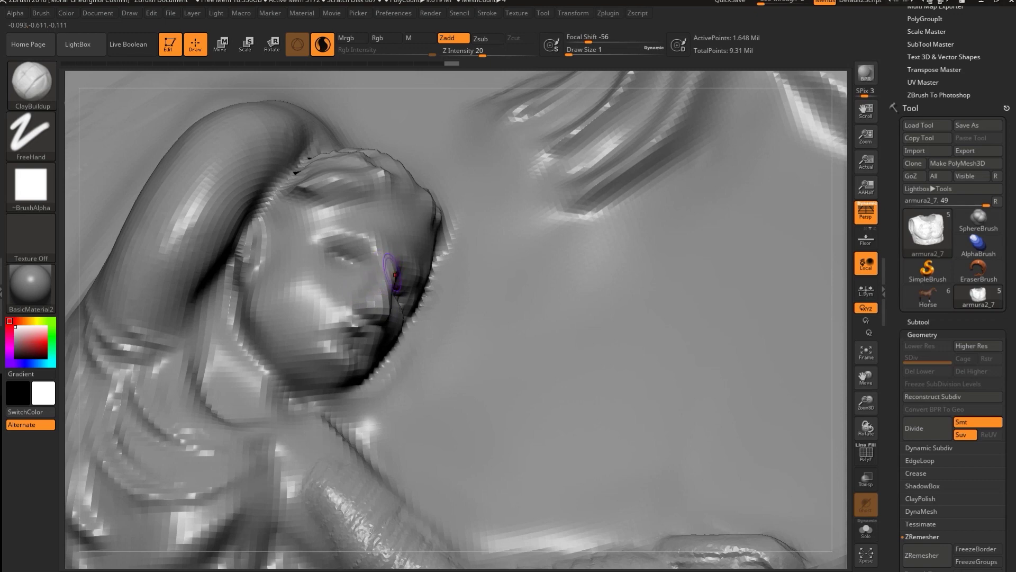
pyautogui.press('s')
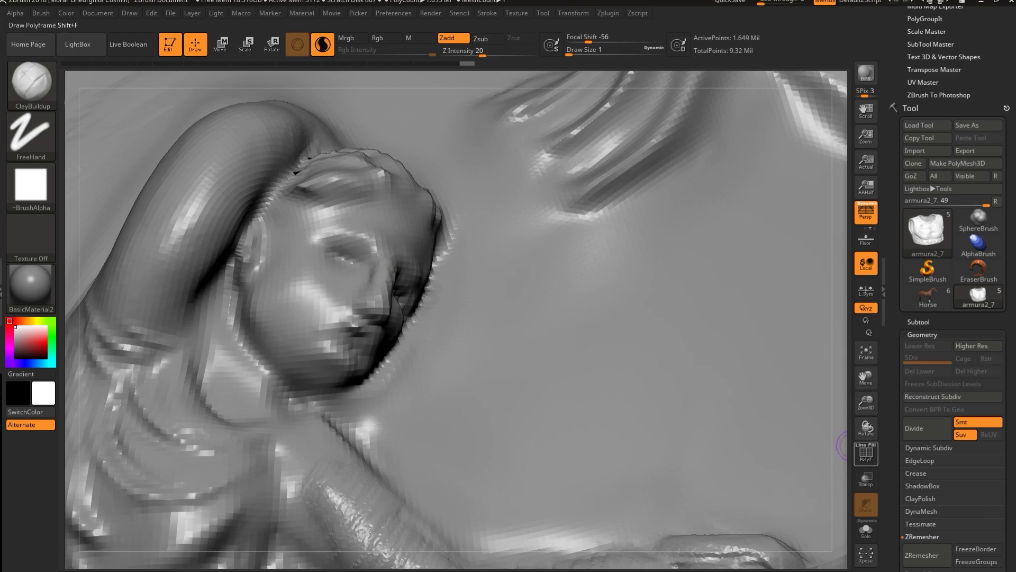
pyautogui.click(866, 453)
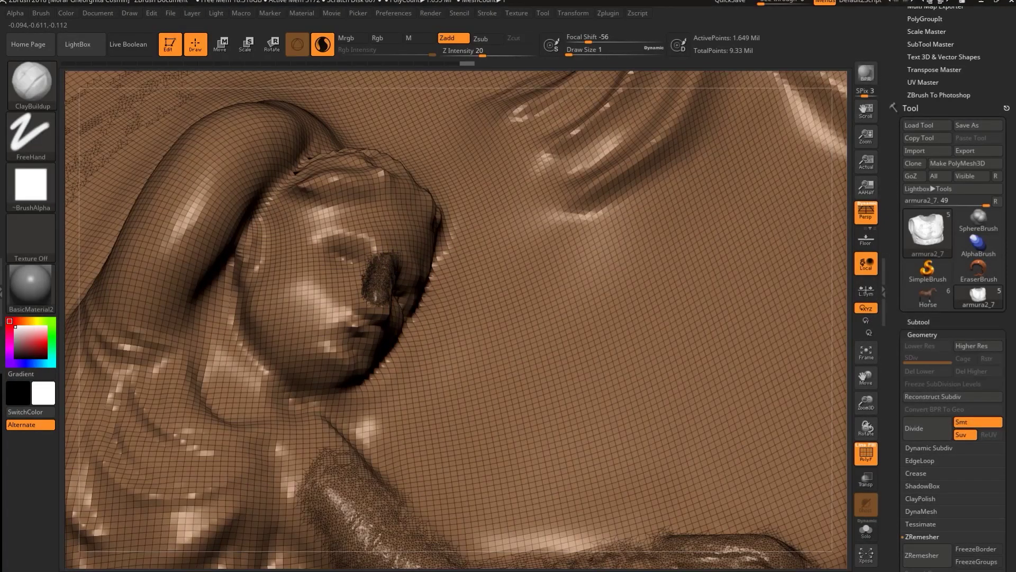
pyautogui.moveTo(377, 296)
pyautogui.mouseDown()
pyautogui.moveTo(378, 311)
pyautogui.moveTo(367, 310)
pyautogui.mouseUp()
pyautogui.moveTo(365, 296)
pyautogui.mouseDown()
pyautogui.moveTo(357, 302)
pyautogui.moveTo(370, 310)
pyautogui.mouseUp()
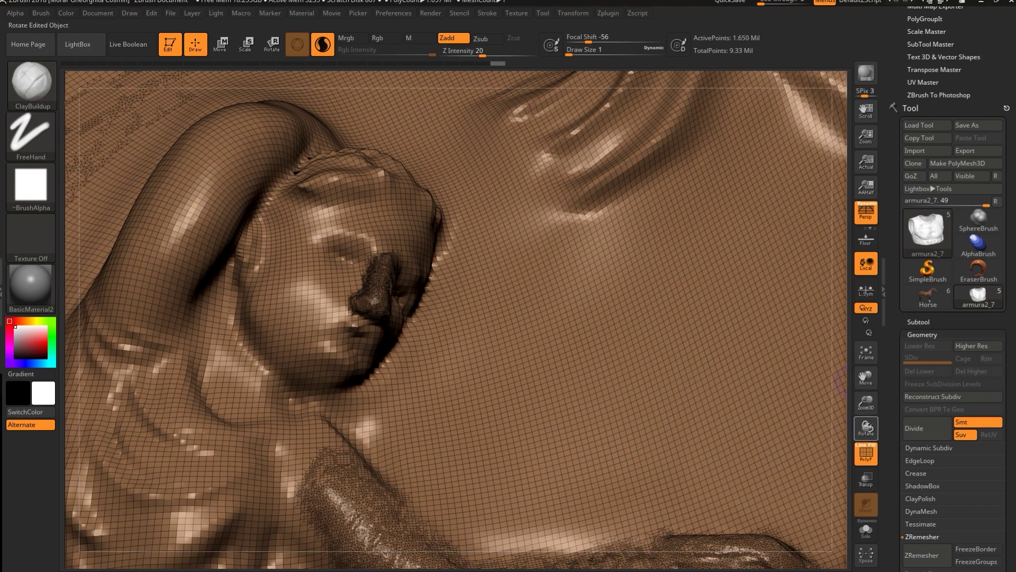
pyautogui.hotkey('shift', 'f')
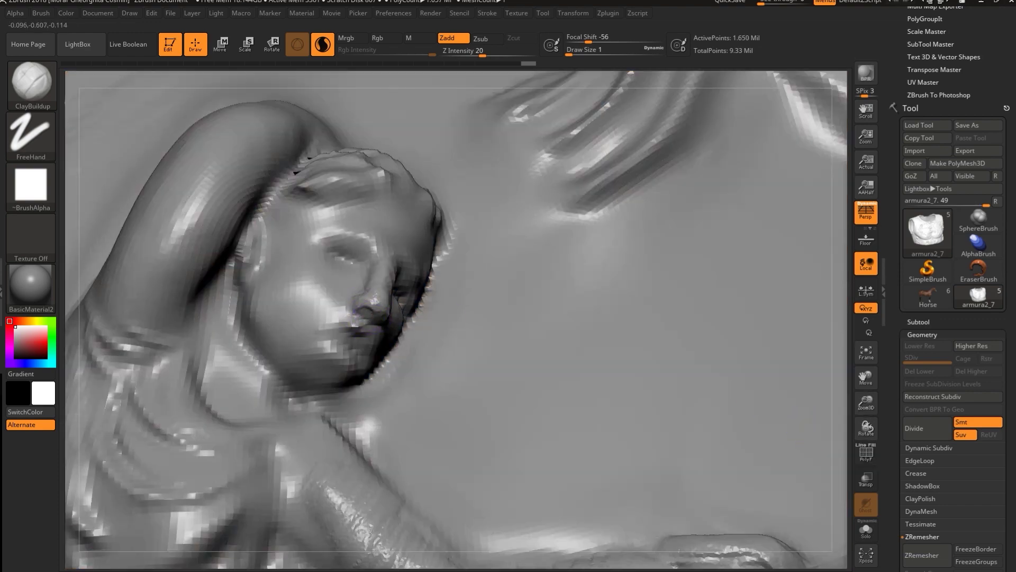
# - Refine the woman's nostril, brow, eye and cheek with small ClayBuildup strokes
pyautogui.moveTo(374, 310); pyautogui.dragTo(363, 318)
pyautogui.moveTo(321, 235); pyautogui.dragTo(379, 254)
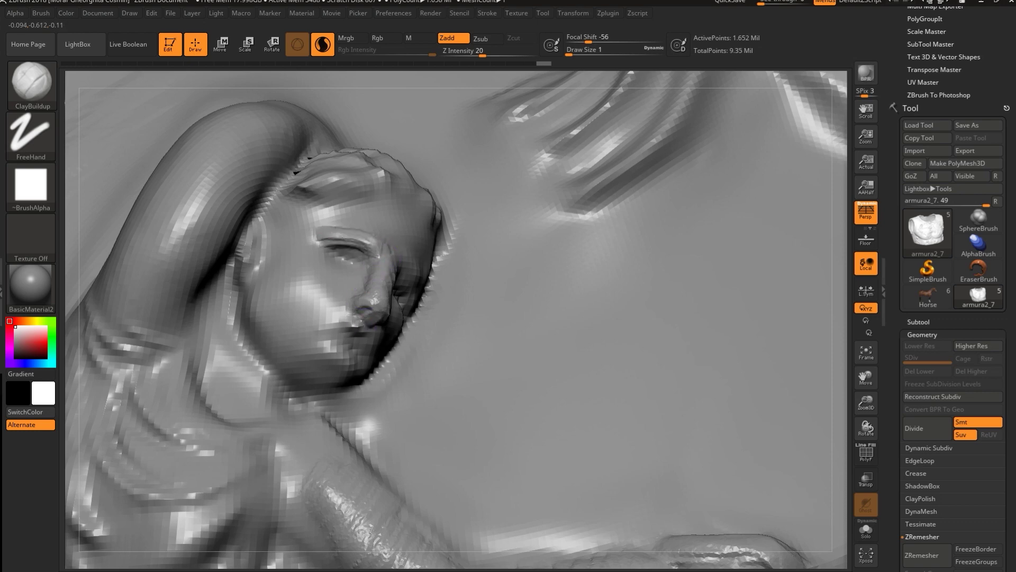
pyautogui.moveTo(322, 239)
pyautogui.mouseDown()
pyautogui.moveTo(372, 248)
pyautogui.moveTo(360, 262)
pyautogui.moveTo(335, 254)
pyautogui.mouseUp()
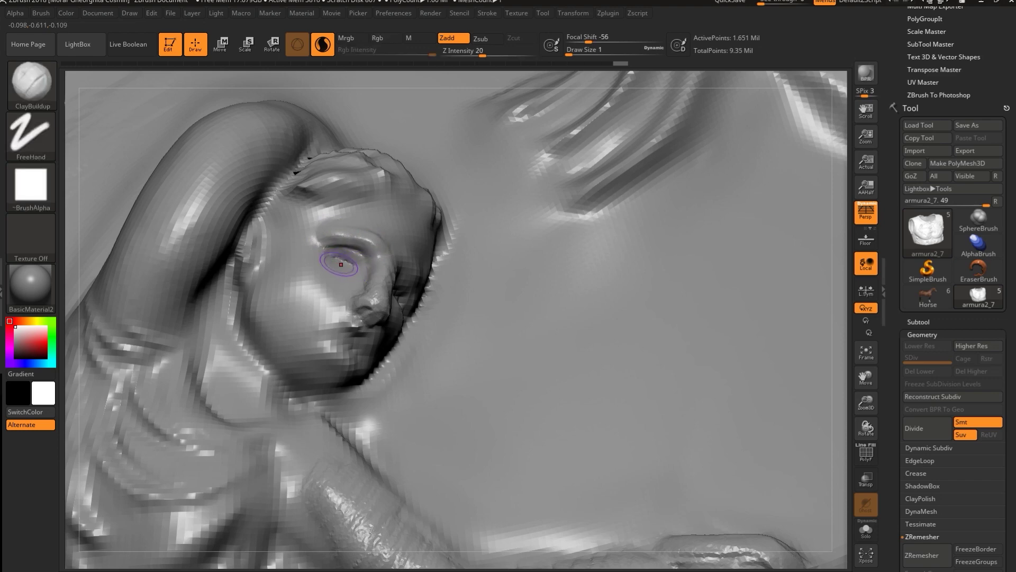
pyautogui.moveTo(270, 299)
pyautogui.mouseDown()
pyautogui.moveTo(294, 289)
pyautogui.moveTo(314, 302)
pyautogui.moveTo(301, 315)
pyautogui.moveTo(296, 351)
pyautogui.moveTo(336, 362)
pyautogui.moveTo(348, 380)
pyautogui.moveTo(320, 353)
pyautogui.mouseUp()
# - Examine the whole chest relief and the Sculptris Pro stroke settings
pyautogui.moveTo(844, 396)
pyautogui.keyDown('alt'); pyautogui.mouseDown()
pyautogui.moveTo(830, 178)
pyautogui.moveTo(839, 401)
pyautogui.moveTo(925, 331)
pyautogui.mouseUp(); pyautogui.keyUp('alt')
pyautogui.keyDown('alt'); pyautogui.moveTo(841, 371); pyautogui.dragTo(836, 77); pyautogui.keyUp('alt')
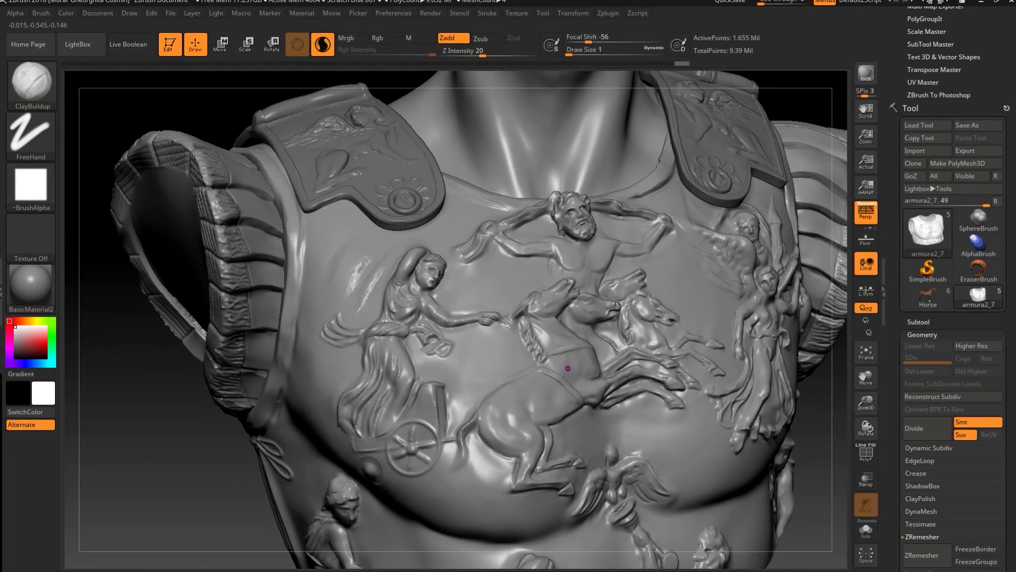
pyautogui.moveTo(186, 463); pyautogui.dragTo(458, 386)
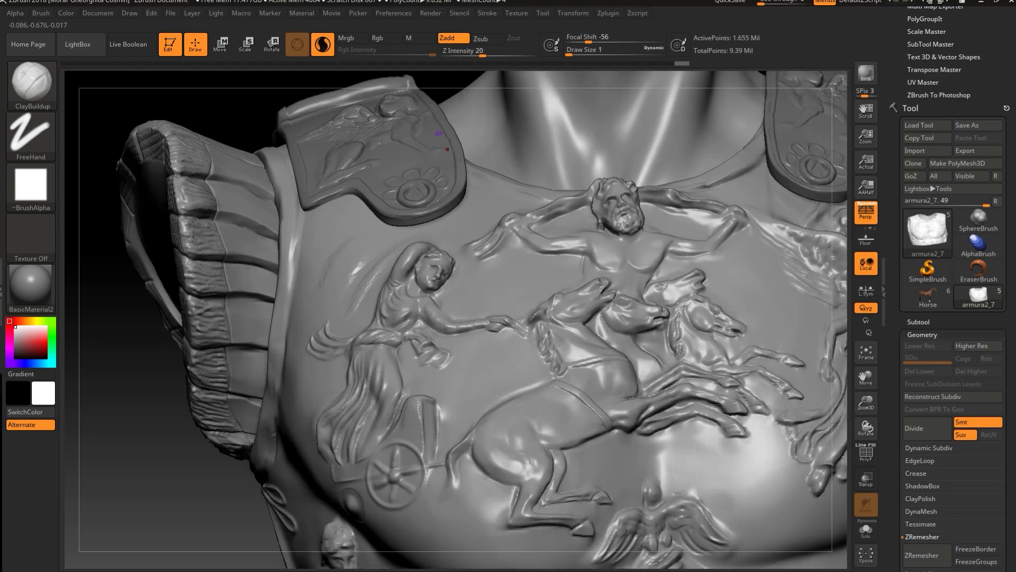
pyautogui.click(487, 13)
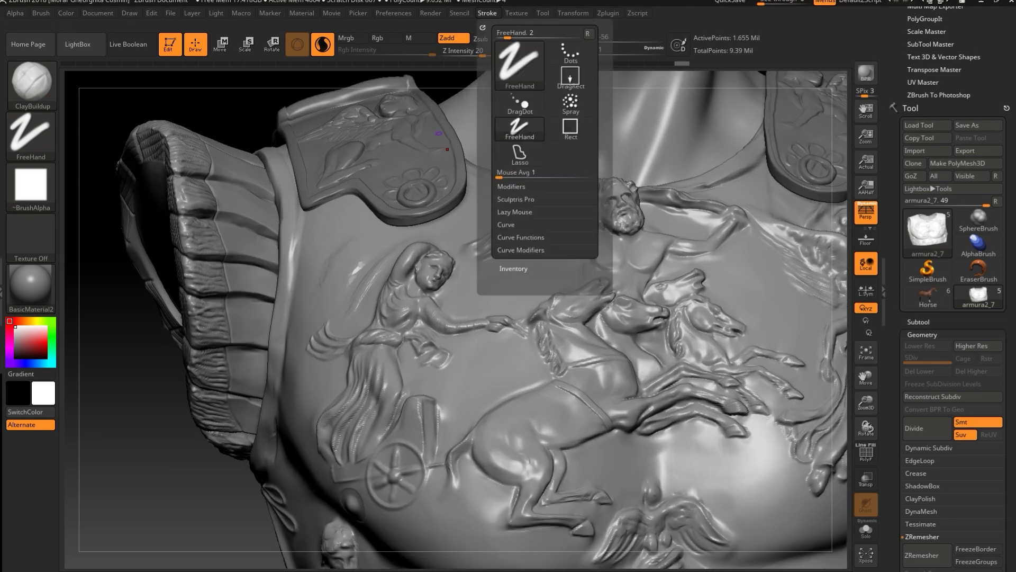
pyautogui.click(516, 199)
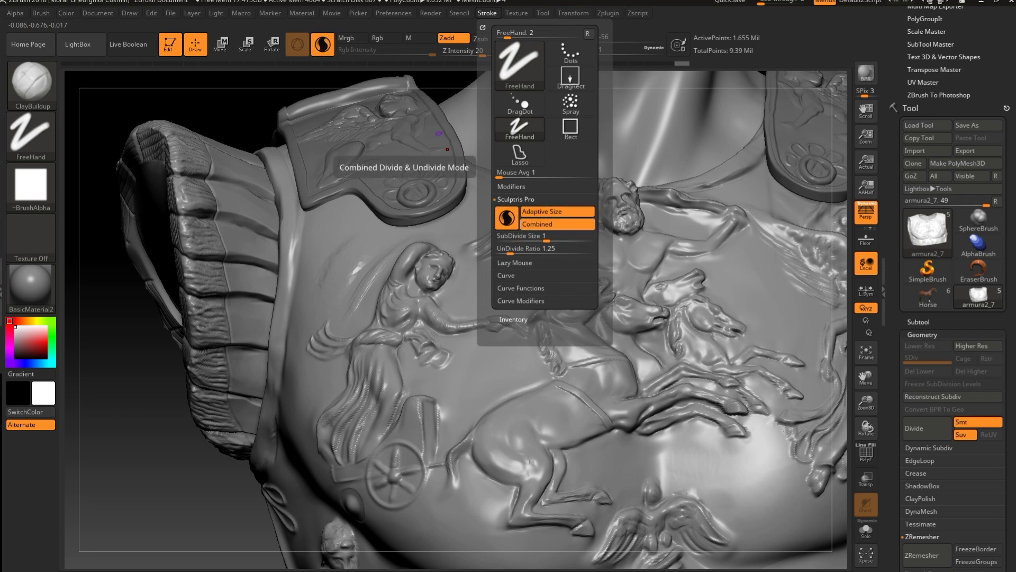
pyautogui.moveTo(80, 460)
pyautogui.mouseDown()
pyautogui.moveTo(121, 472)
pyautogui.moveTo(183, 344)
pyautogui.moveTo(174, 291)
pyautogui.moveTo(125, 286)
pyautogui.mouseUp()
pyautogui.moveTo(304, 275)
pyautogui.mouseDown()
pyautogui.moveTo(199, 307)
pyautogui.moveTo(143, 417)
pyautogui.mouseUp()
pyautogui.moveTo(269, 256); pyautogui.dragTo(190, 425)
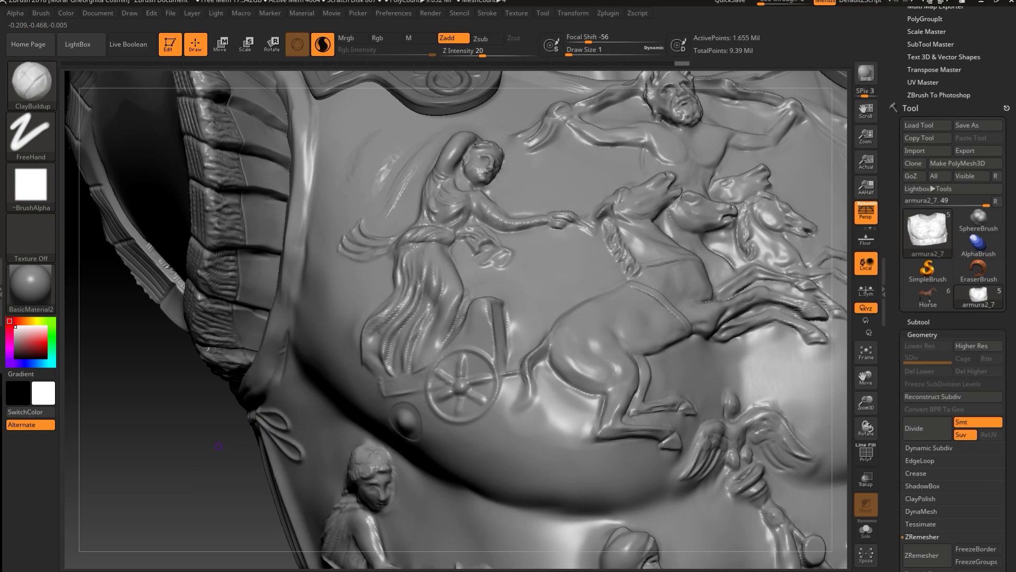
# - Switch to the Standard brush and set it to paint color only, with Rgb on and Zadd off
pyautogui.press('b')
pyautogui.press('s')
pyautogui.press('t')
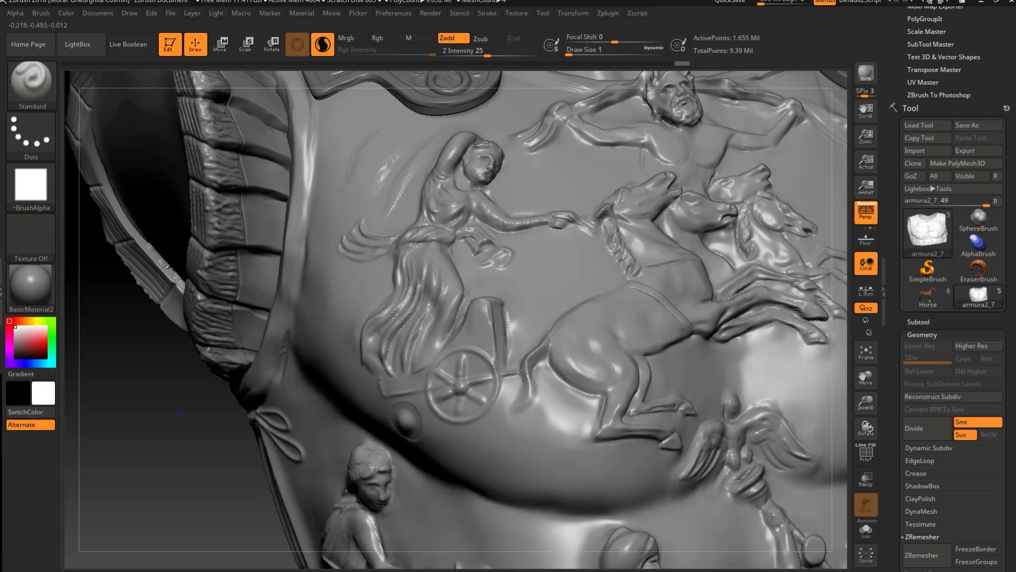
pyautogui.moveTo(179, 414); pyautogui.dragTo(258, 495)
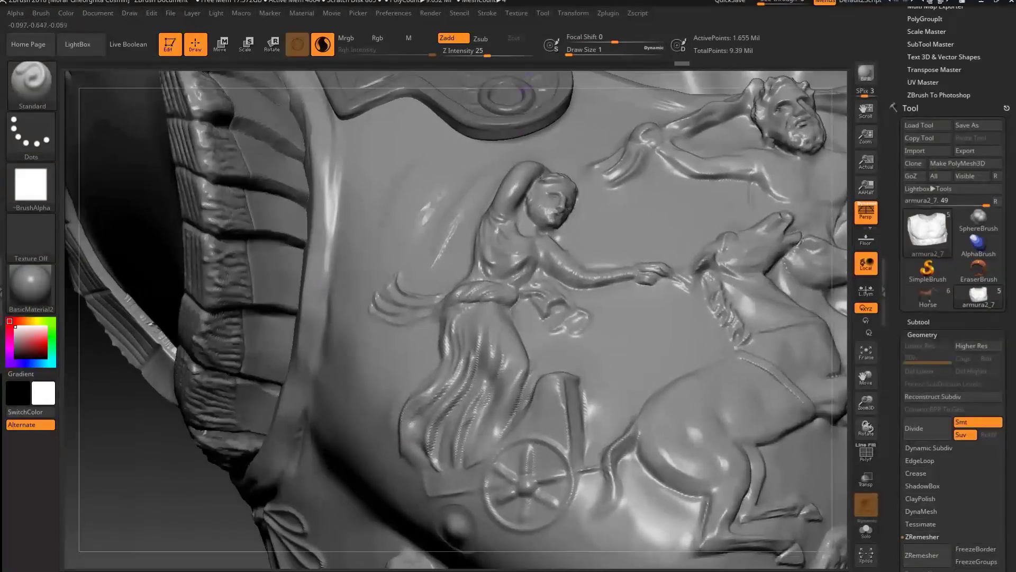
pyautogui.click(378, 38)
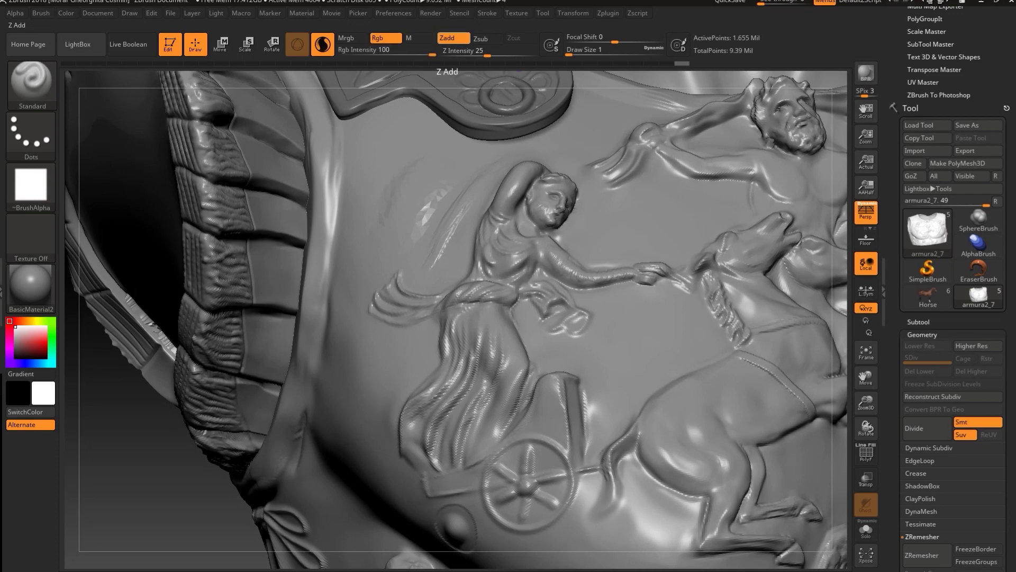
pyautogui.click(447, 38)
# - Set the draw size to 3 and choose a dark red as the painting color
pyautogui.moveTo(120, 450)
pyautogui.mouseDown()
pyautogui.moveTo(139, 449)
pyautogui.moveTo(140, 498)
pyautogui.mouseUp()
pyautogui.write('s3')
pyautogui.press('Return')
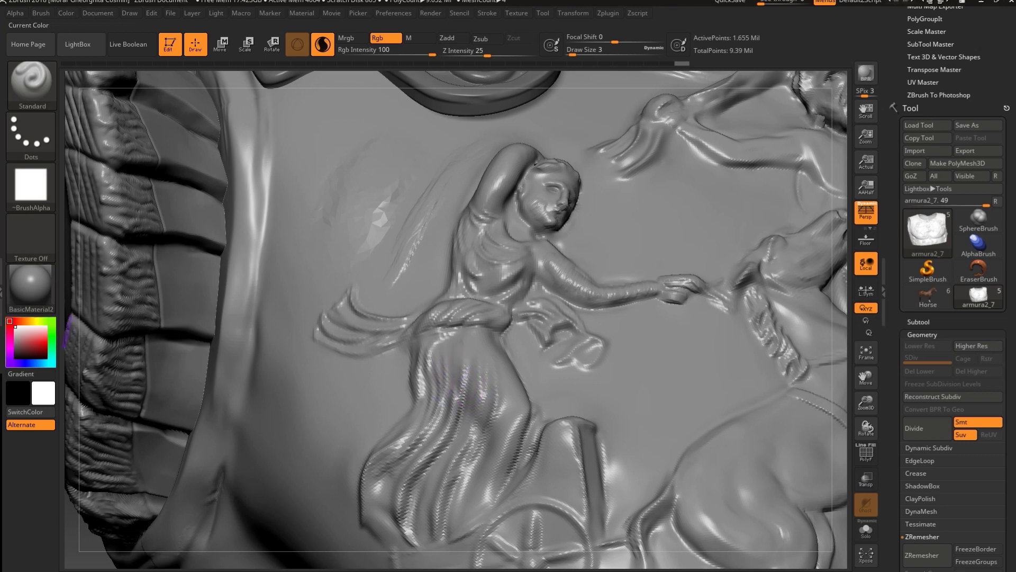
pyautogui.moveTo(46, 327); pyautogui.dragTo(32, 346)
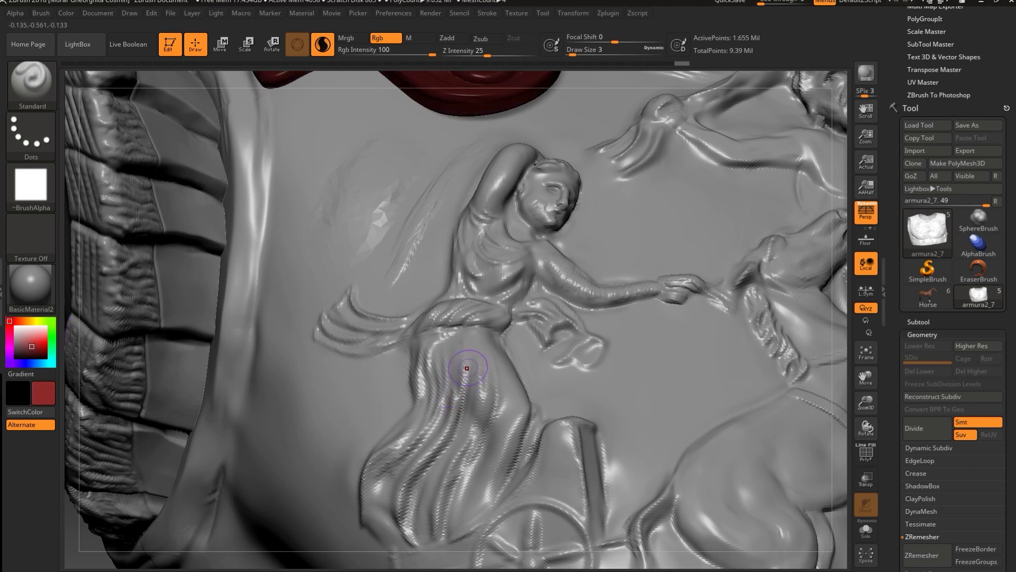
# - Set the draw size to 2 and paint red strokes along the woman's robe folds, displaying the polyframe partway through
pyautogui.press('s')
pyautogui.press('Return')
pyautogui.moveTo(458, 373)
pyautogui.mouseDown()
pyautogui.moveTo(468, 341)
pyautogui.moveTo(456, 394)
pyautogui.moveTo(470, 338)
pyautogui.moveTo(438, 447)
pyautogui.mouseUp()
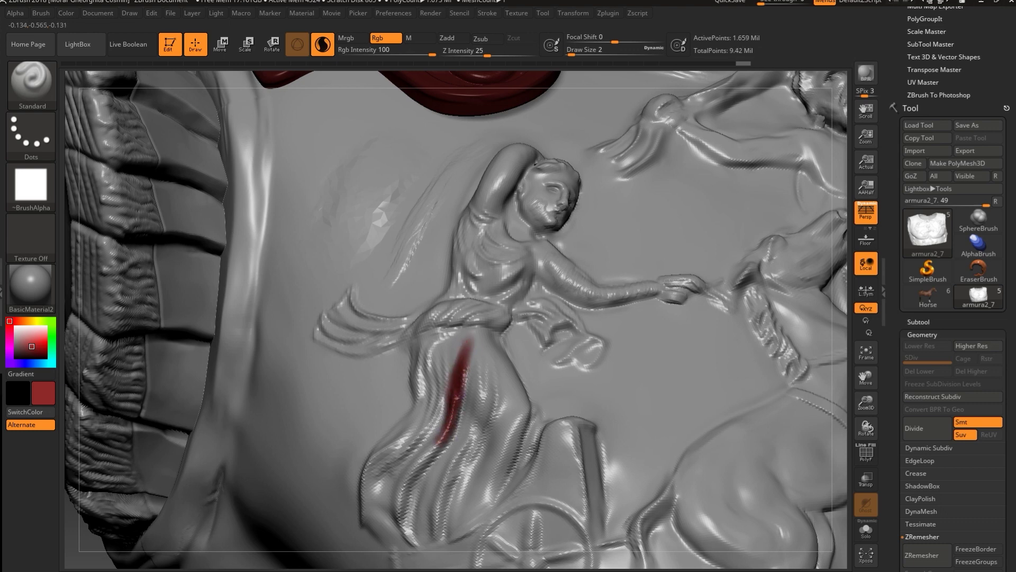
pyautogui.click(866, 452)
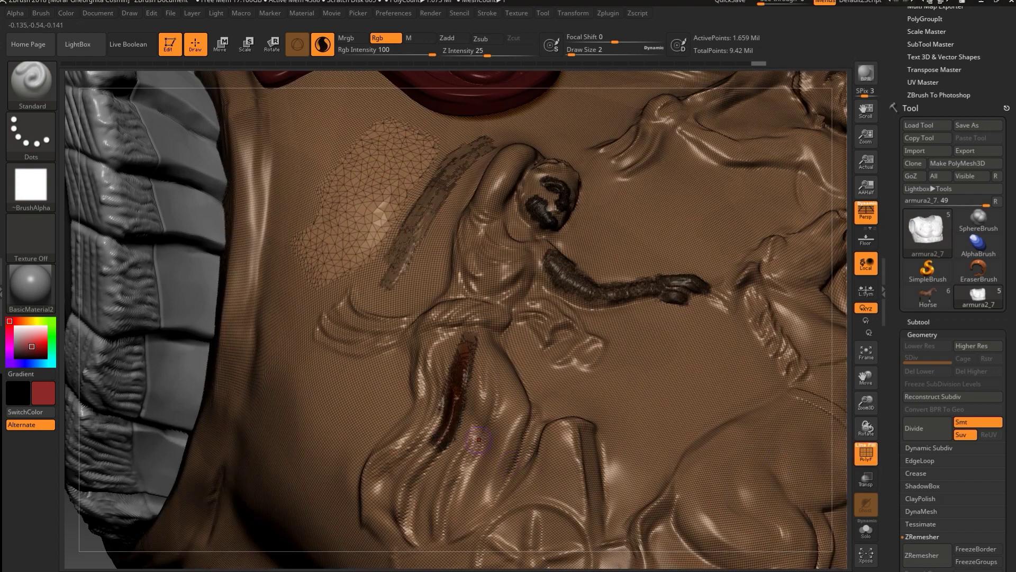
pyautogui.moveTo(437, 444)
pyautogui.mouseDown()
pyautogui.moveTo(403, 480)
pyautogui.moveTo(402, 506)
pyautogui.mouseUp()
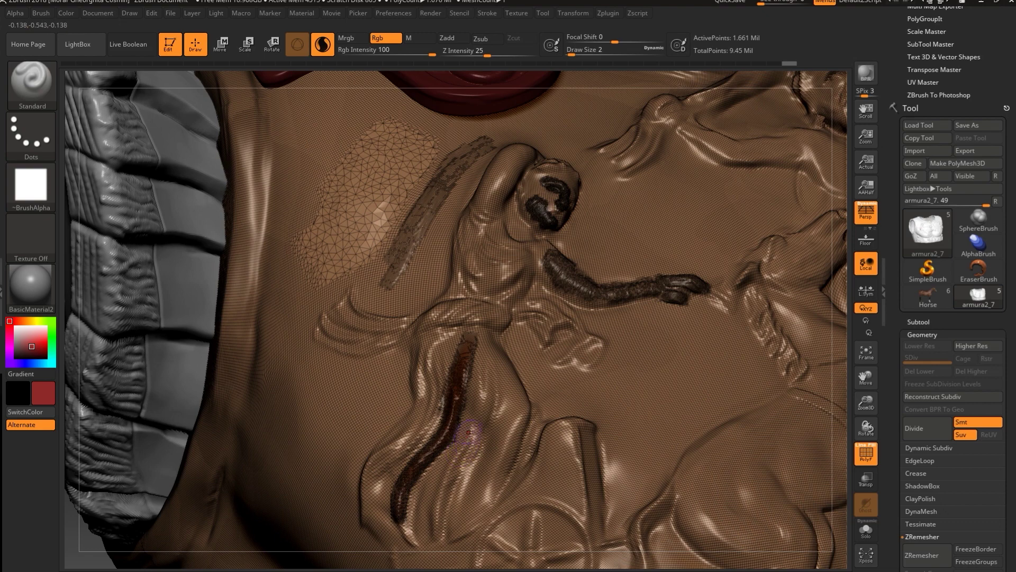
pyautogui.moveTo(468, 431); pyautogui.dragTo(431, 508)
# - Set the draw size to 5, paint a wide red patch beside the robe, hide the polyframe and paint another robe fold
pyautogui.press('s')
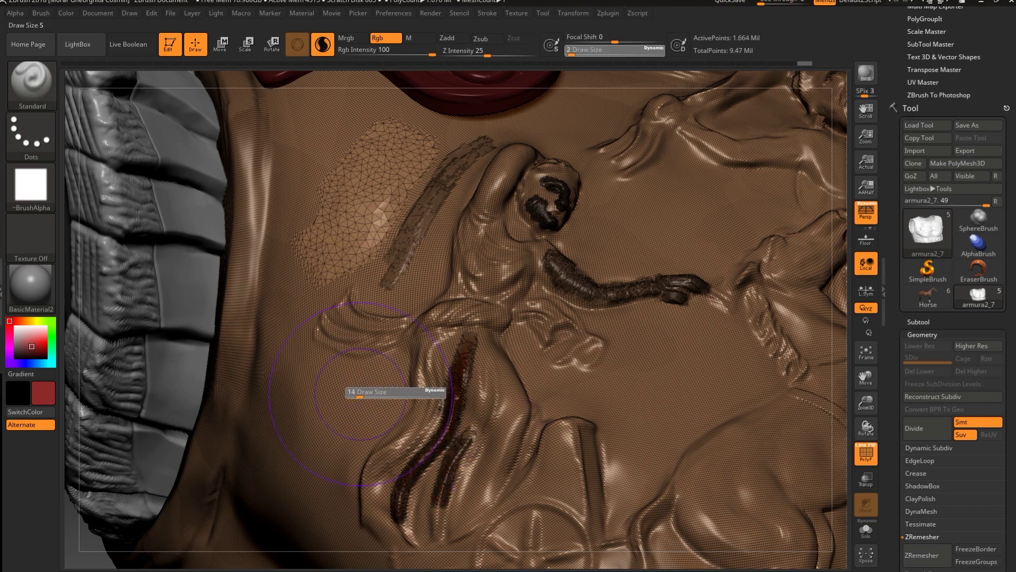
pyautogui.moveTo(357, 394); pyautogui.dragTo(321, 443)
pyautogui.moveTo(375, 378)
pyautogui.mouseDown()
pyautogui.moveTo(324, 427)
pyautogui.moveTo(317, 458)
pyautogui.moveTo(351, 433)
pyautogui.moveTo(332, 469)
pyautogui.mouseUp()
pyautogui.moveTo(364, 366); pyautogui.dragTo(305, 429)
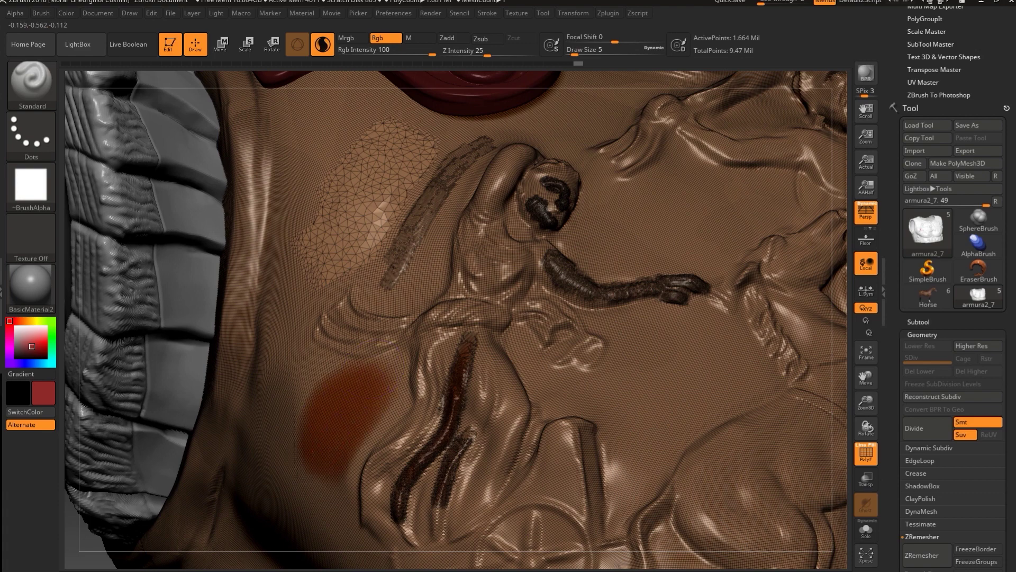
pyautogui.hotkey('shift', 'f')
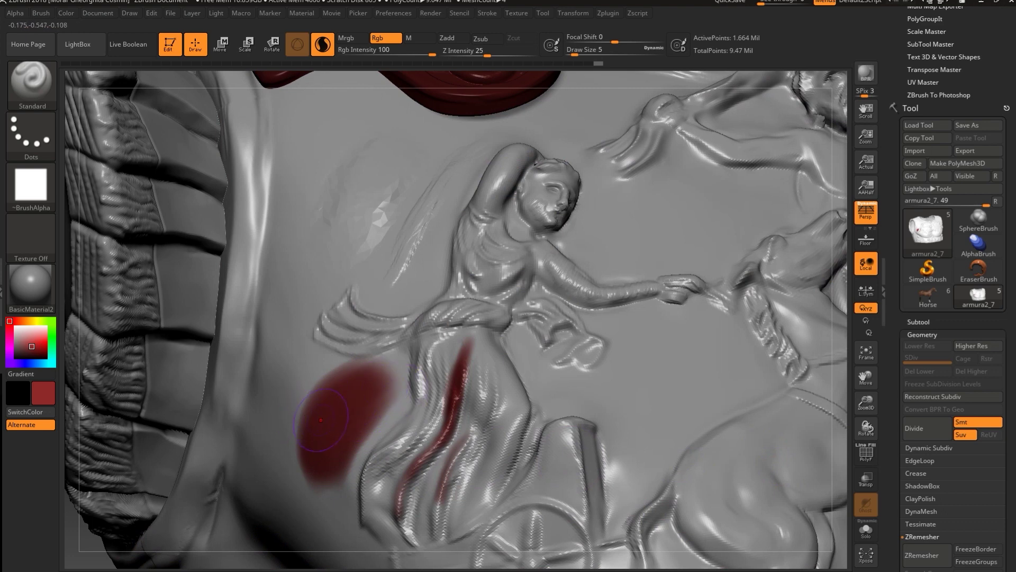
pyautogui.moveTo(498, 366); pyautogui.dragTo(500, 415)
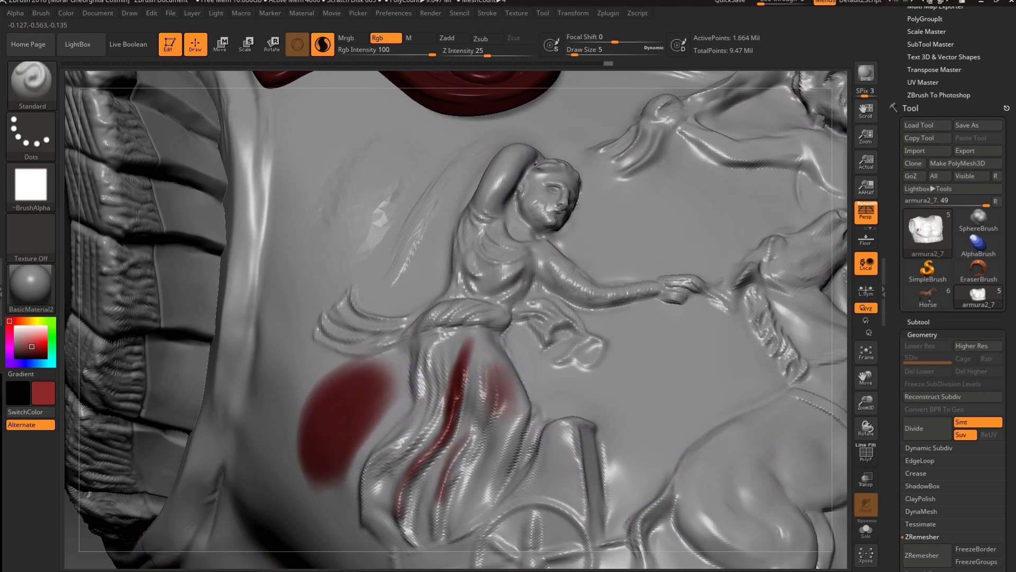
# - Paint a wide red stroke down the robe, then reduce the draw size to 2 and paint a short stroke on the upper robe fold
pyautogui.moveTo(496, 367); pyautogui.dragTo(475, 490)
pyautogui.press('s')
pyautogui.moveTo(476, 418); pyautogui.dragTo(467, 421)
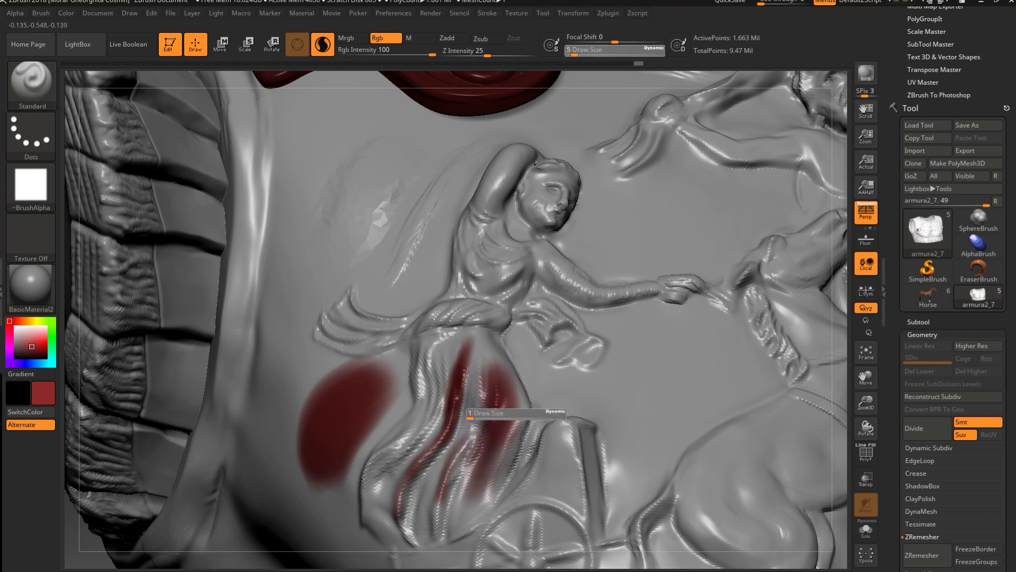
pyautogui.press('s')
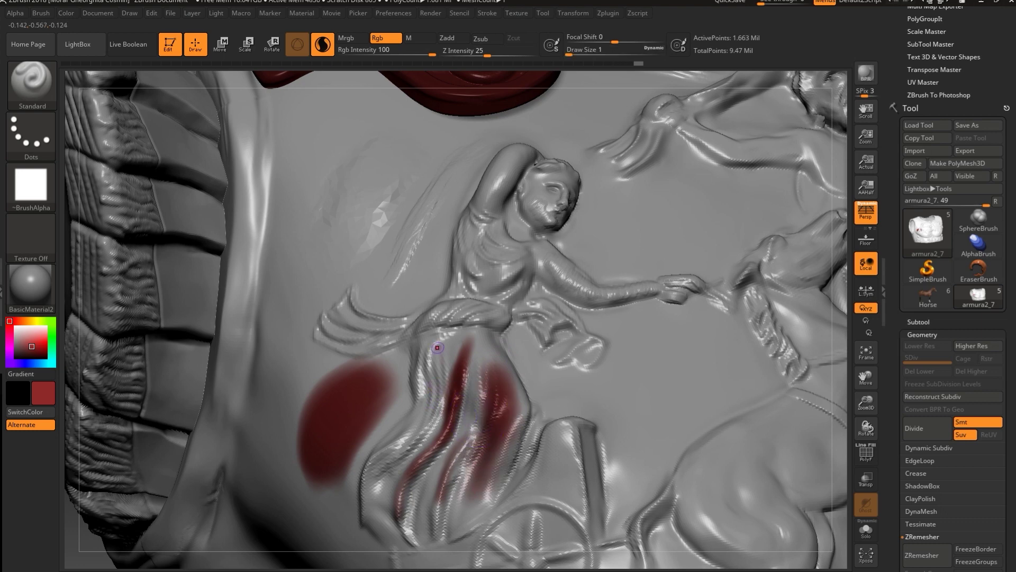
pyautogui.press('s')
pyautogui.moveTo(437, 347); pyautogui.dragTo(429, 365)
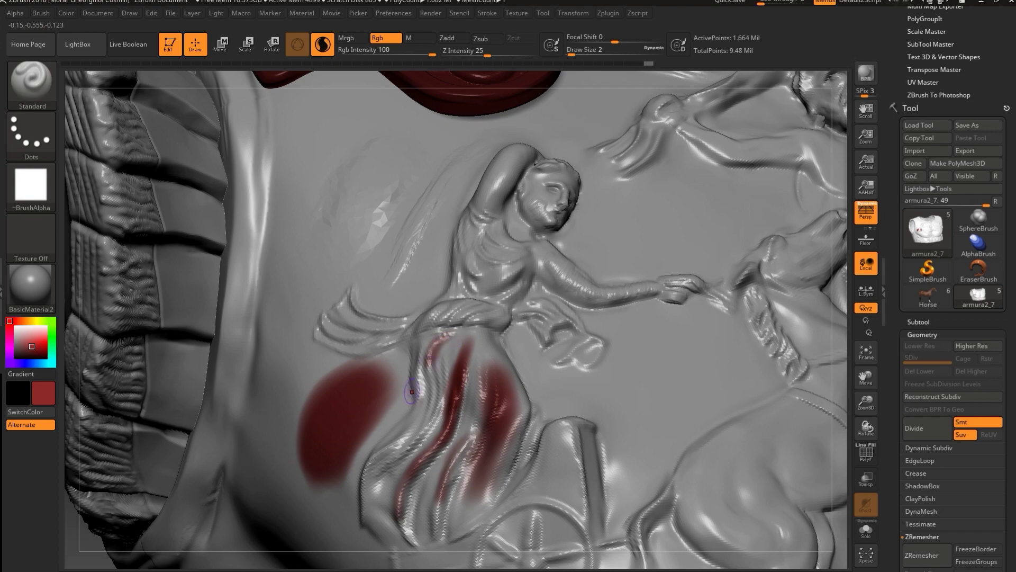
# - Switch to the SnakeHook brush and set its draw size to 12 over the breastplate's chest
pyautogui.keyDown('ctrl'); pyautogui.moveTo(426, 386); pyautogui.dragTo(392, 248, button='right'); pyautogui.keyUp('ctrl')
pyautogui.moveTo(381, 392); pyautogui.dragTo(259, 433, button='right')
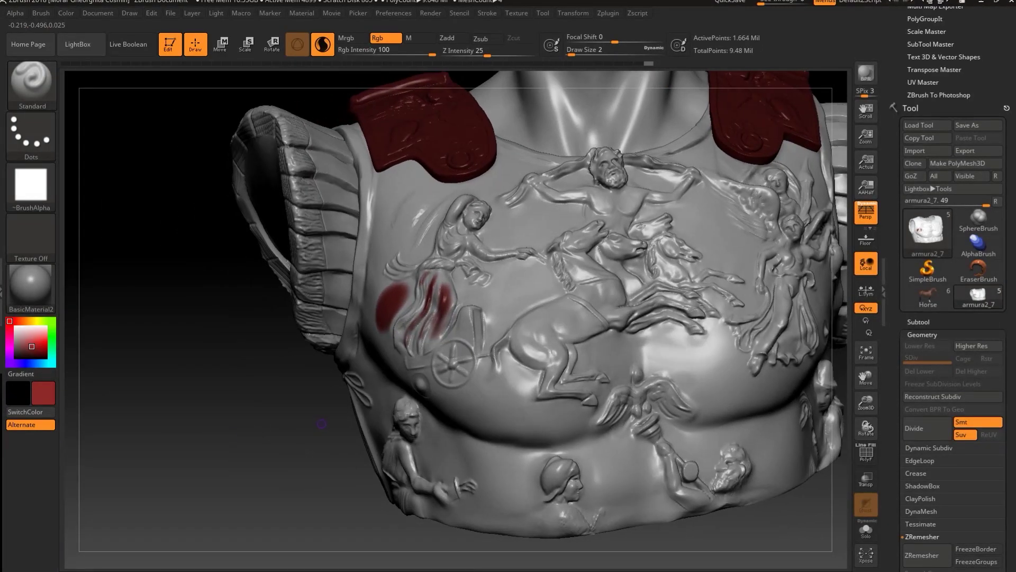
pyautogui.press('b')
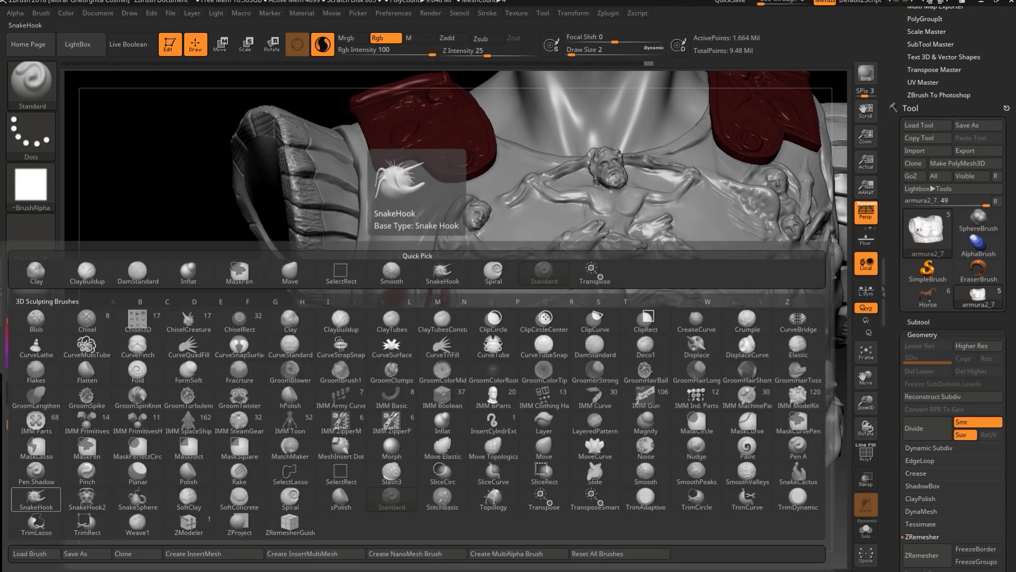
pyautogui.click(36, 500)
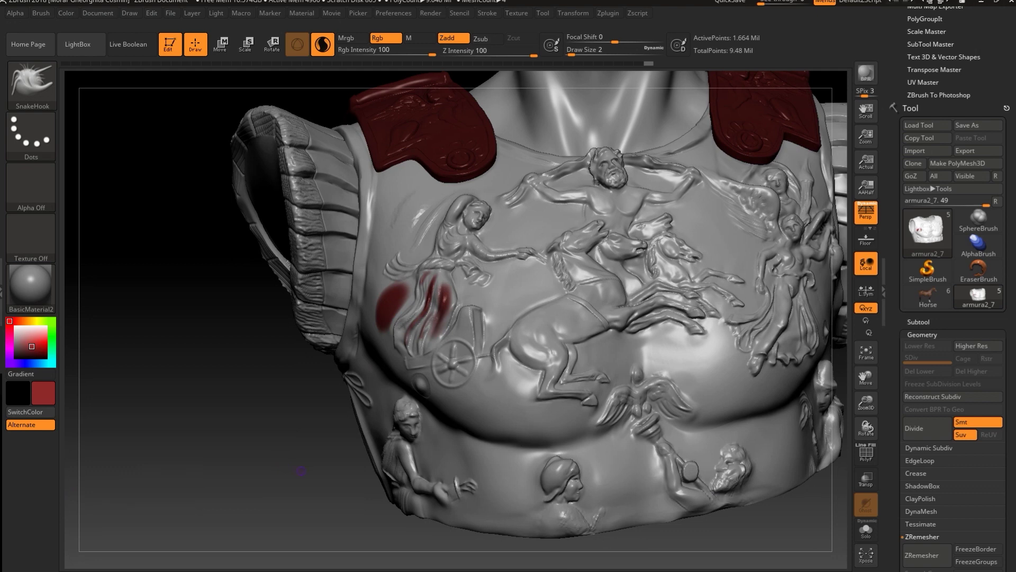
pyautogui.keyDown('alt'); pyautogui.moveTo(301, 471); pyautogui.dragTo(165, 480, button='right'); pyautogui.keyUp('alt')
pyautogui.keyDown('alt'); pyautogui.moveTo(757, 453); pyautogui.dragTo(686, 389, button='right'); pyautogui.keyUp('alt')
pyautogui.press('s')
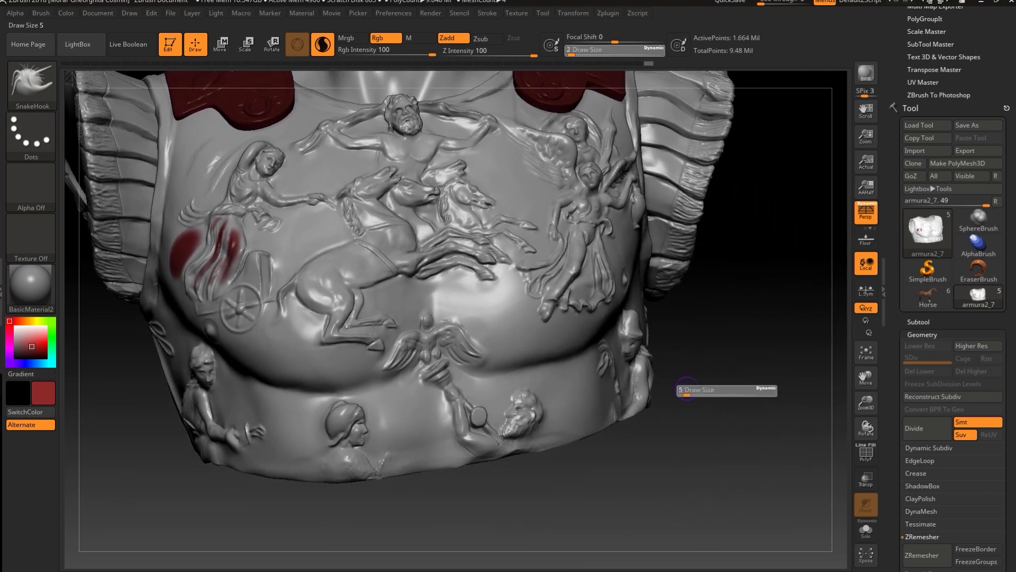
pyautogui.moveTo(687, 389); pyautogui.dragTo(689, 390)
pyautogui.moveTo(693, 384)
pyautogui.mouseDown(button='right')
pyautogui.moveTo(743, 385)
pyautogui.moveTo(749, 395)
pyautogui.moveTo(509, 365)
pyautogui.moveTo(546, 380)
pyautogui.mouseUp(button='right')
pyautogui.press('s')
pyautogui.moveTo(544, 382); pyautogui.dragTo(546, 382)
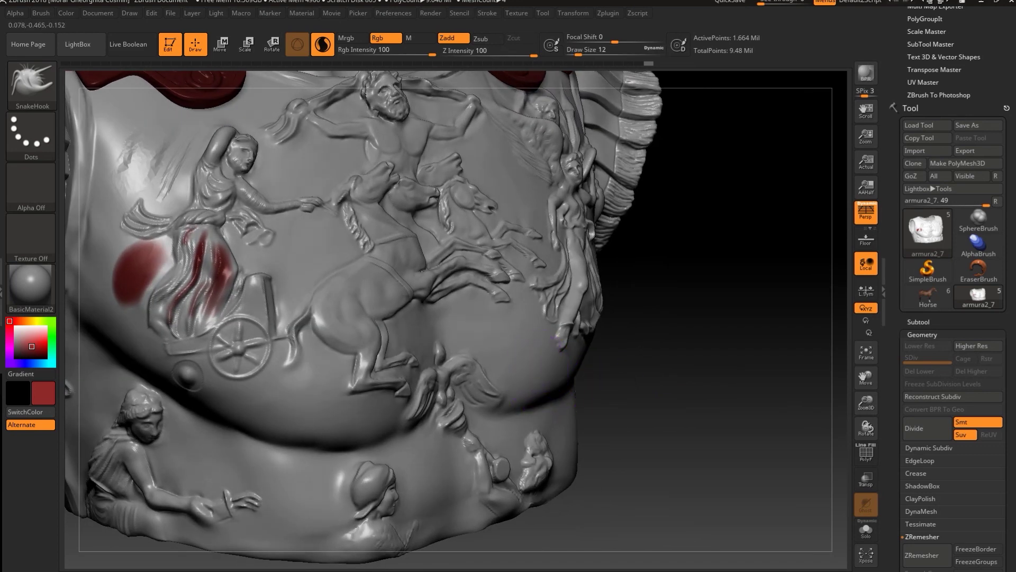
# - Undo a trial pull on the chest, turn off Rgb and set the main color to white
pyautogui.moveTo(559, 344); pyautogui.dragTo(531, 373)
pyautogui.hotkey('ctrl', 'z')
pyautogui.click(377, 38)
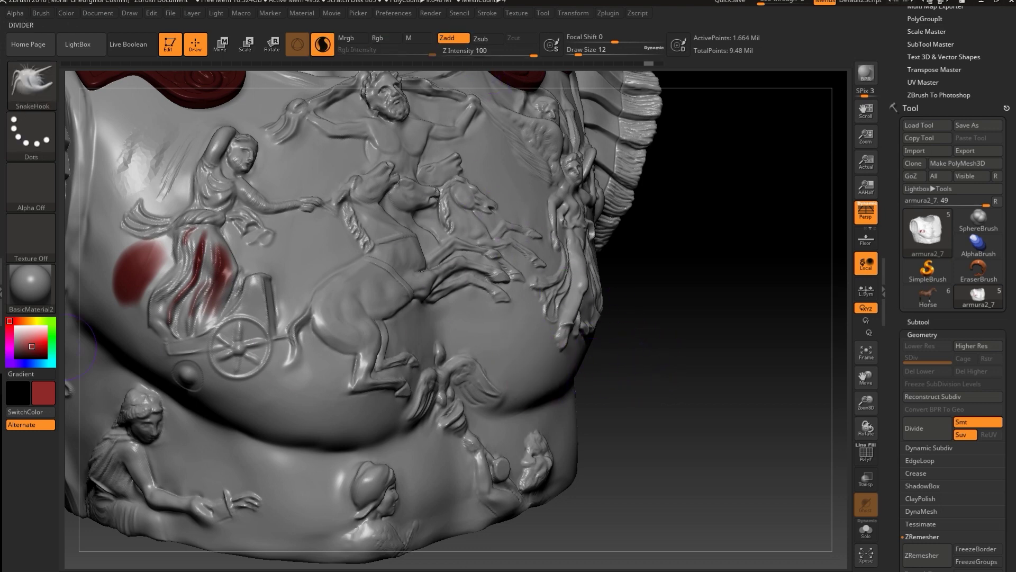
pyautogui.click(15, 327)
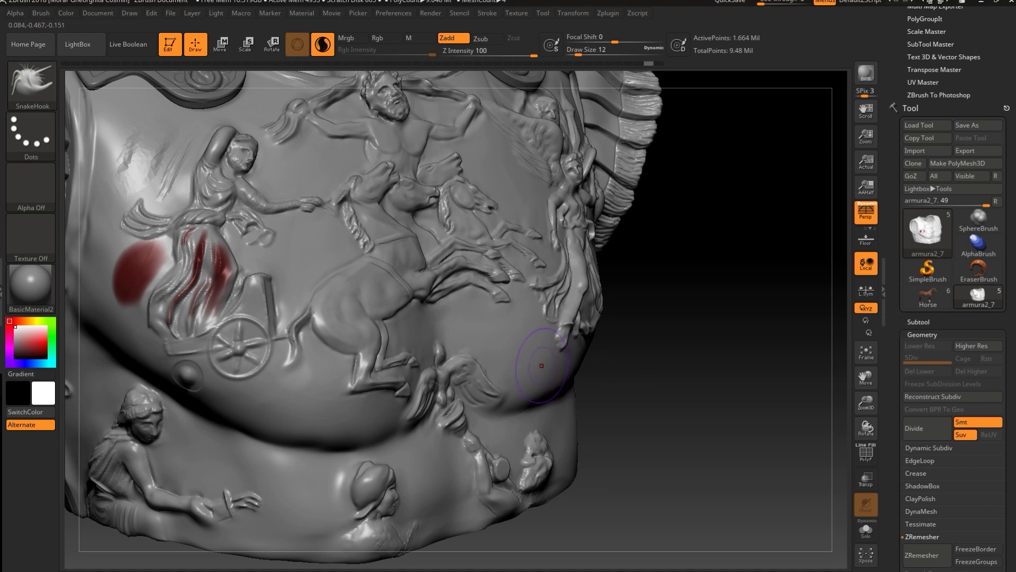
# - Pull a long spike out of the chest below the standing figure and extend its tip at draw size 7, displaying the polyframe
pyautogui.moveTo(561, 342)
pyautogui.mouseDown()
pyautogui.moveTo(576, 363)
pyautogui.moveTo(652, 383)
pyautogui.mouseUp()
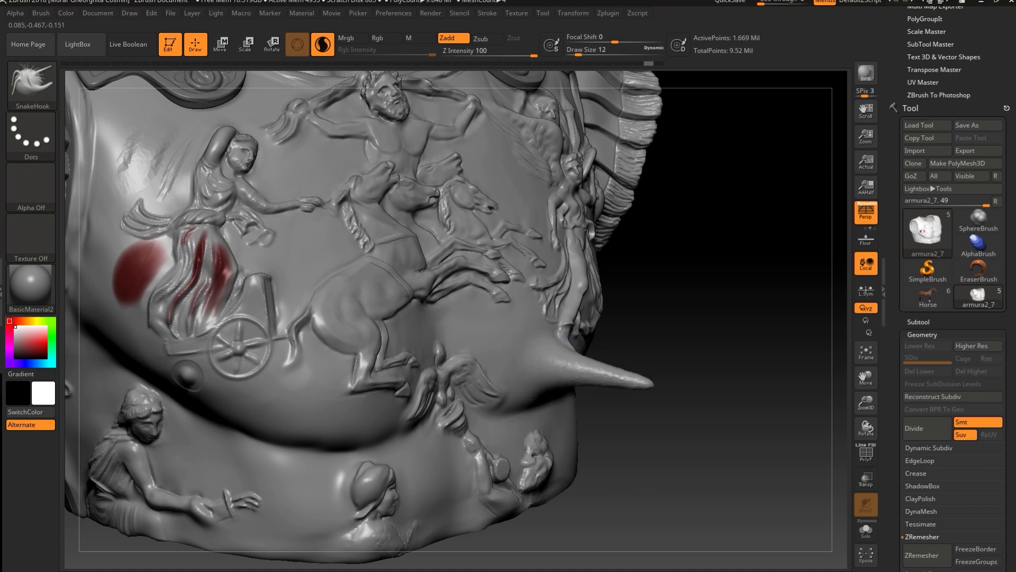
pyautogui.press('s')
pyautogui.click(866, 453)
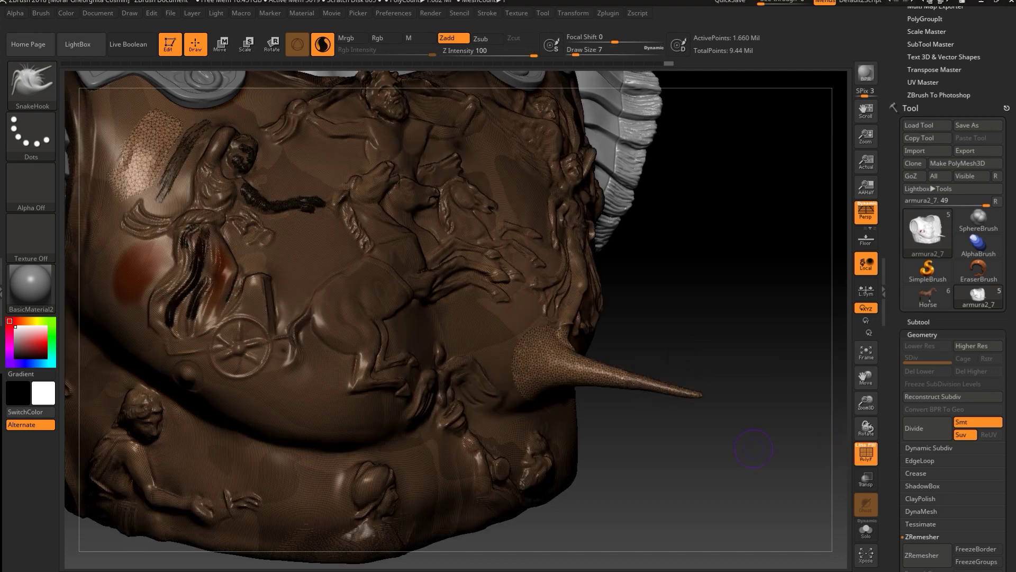
pyautogui.keyDown('alt'); pyautogui.moveTo(778, 442); pyautogui.dragTo(761, 396); pyautogui.keyUp('alt')
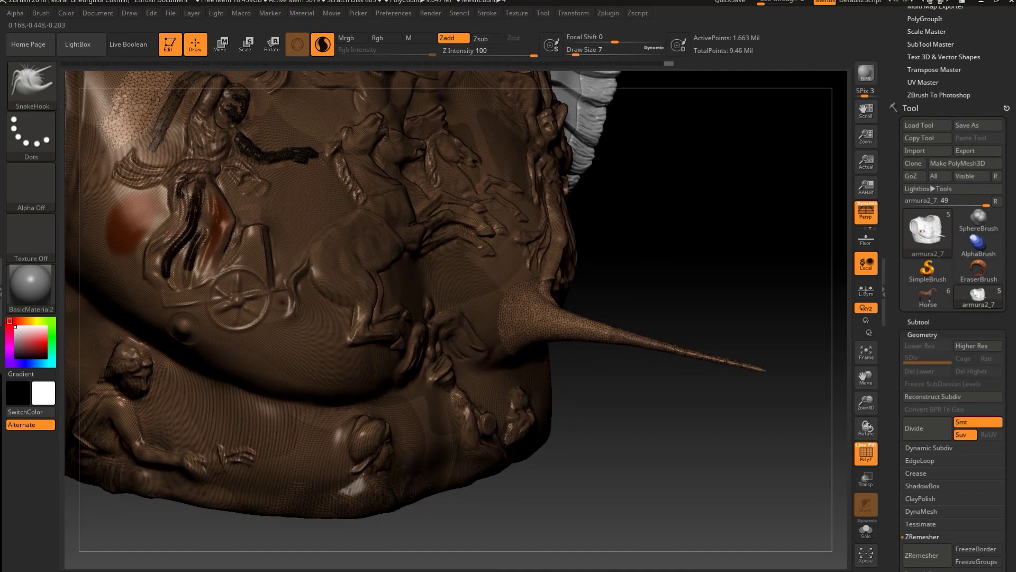
# - Switch to the Inflat brush, thicken the thin end of the spike and hide the polyframe
pyautogui.press('b')
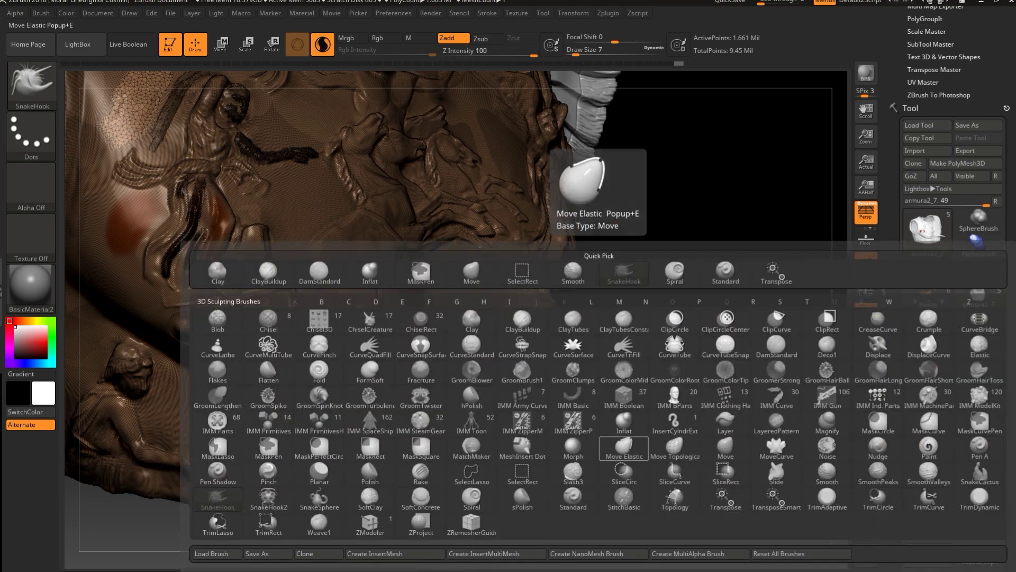
pyautogui.press('i')
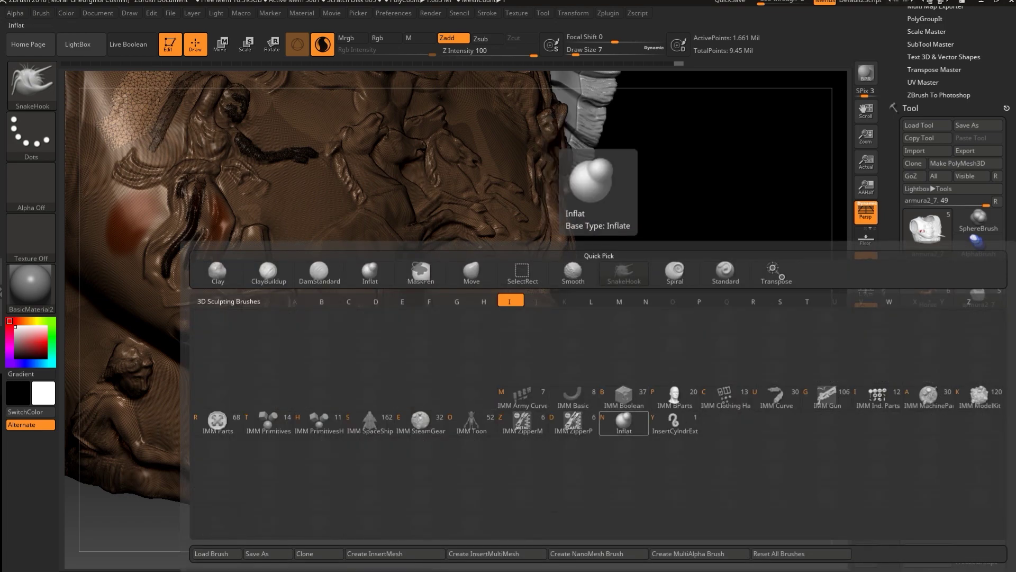
pyautogui.press('n')
pyautogui.press(']')
pyautogui.moveTo(638, 340)
pyautogui.mouseDown()
pyautogui.moveTo(666, 347)
pyautogui.moveTo(671, 364)
pyautogui.mouseUp()
pyautogui.press('s')
pyautogui.click(866, 453)
pyautogui.moveTo(798, 451)
pyautogui.keyDown('alt'); pyautogui.mouseDown()
pyautogui.moveTo(697, 444)
pyautogui.moveTo(700, 465)
pyautogui.mouseUp(); pyautogui.keyUp('alt')
# - Inflate the spike's shaft and swell its tip into a ball using draw sizes 17 and 6, displaying the polyframe meanwhile
pyautogui.press('s')
pyautogui.moveTo(462, 316); pyautogui.dragTo(465, 315)
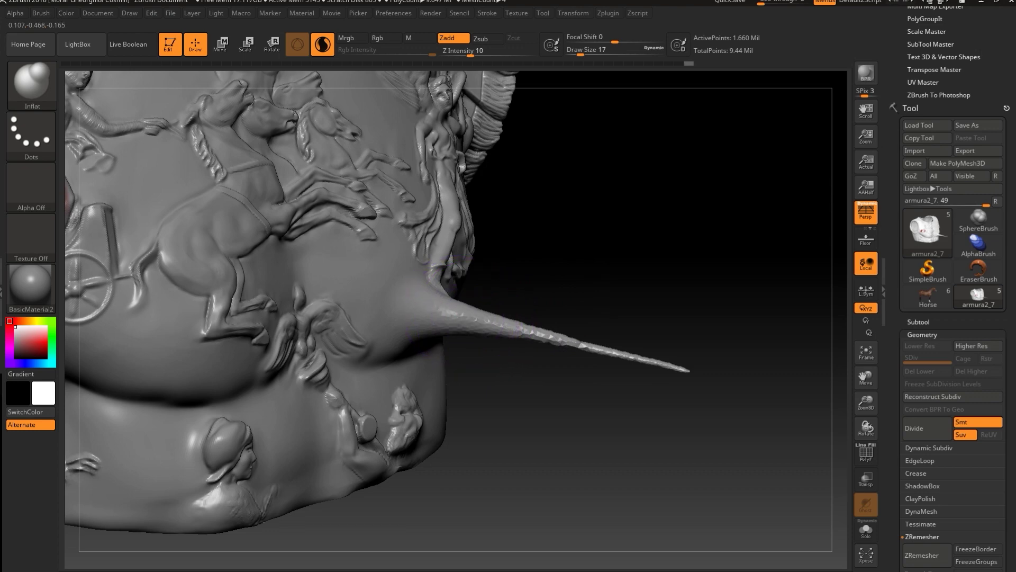
pyautogui.click(866, 454)
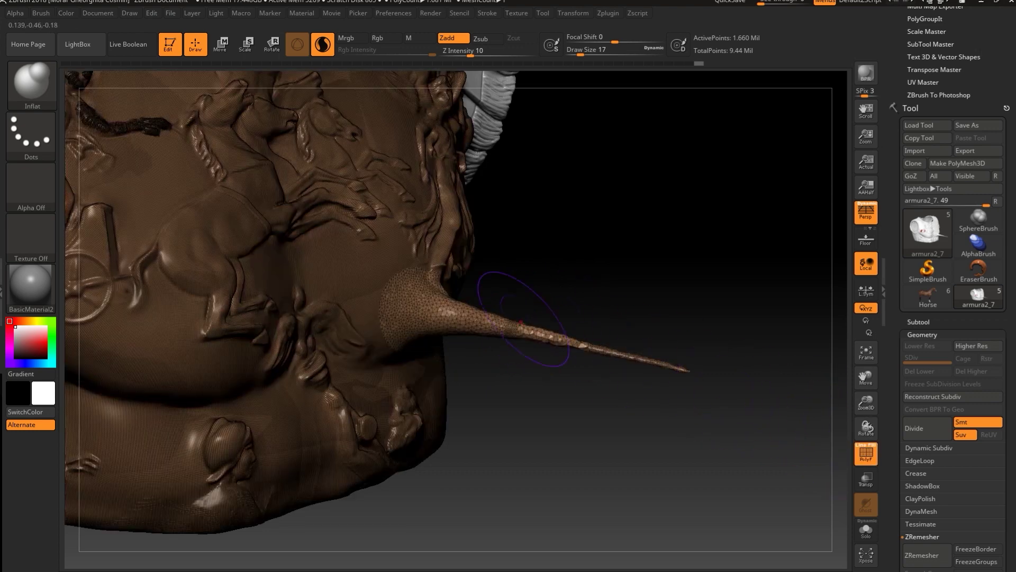
pyautogui.press('s')
pyautogui.moveTo(526, 294)
pyautogui.mouseDown()
pyautogui.moveTo(465, 315)
pyautogui.moveTo(590, 346)
pyautogui.mouseUp()
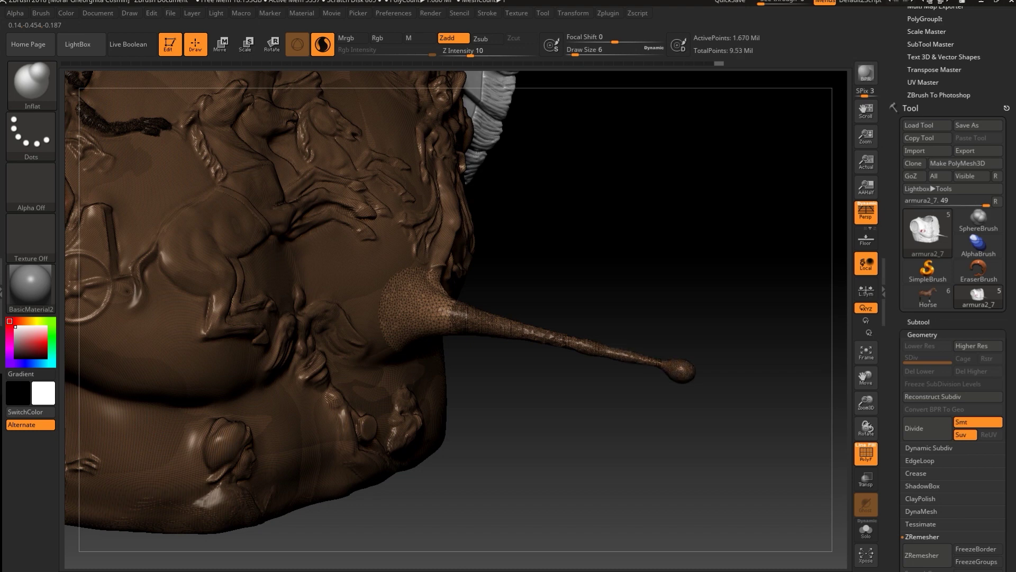
pyautogui.click(867, 454)
# - Smooth away the helmeted head relief on the lower breastplate with a draw size of 27
pyautogui.moveTo(608, 317); pyautogui.dragTo(657, 318)
pyautogui.press('s')
pyautogui.click(219, 415)
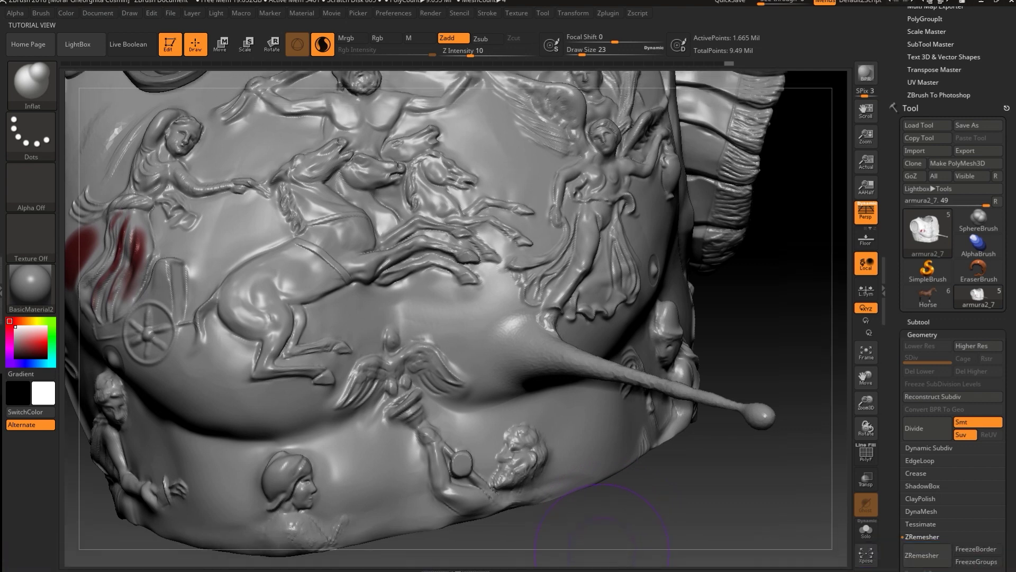
pyautogui.moveTo(602, 547)
pyautogui.mouseDown()
pyautogui.moveTo(561, 529)
pyautogui.moveTo(452, 433)
pyautogui.mouseUp()
pyautogui.press('s')
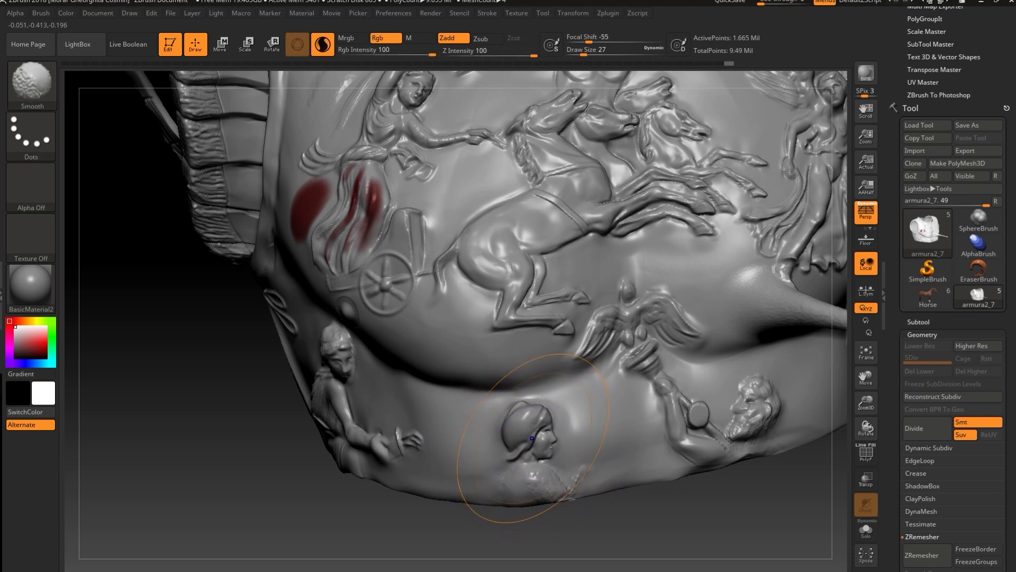
pyautogui.moveTo(521, 452)
pyautogui.keyDown('shift'); pyautogui.mouseDown()
pyautogui.moveTo(529, 418)
pyautogui.moveTo(520, 479)
pyautogui.mouseUp(); pyautogui.keyUp('shift')
pyautogui.press('s')
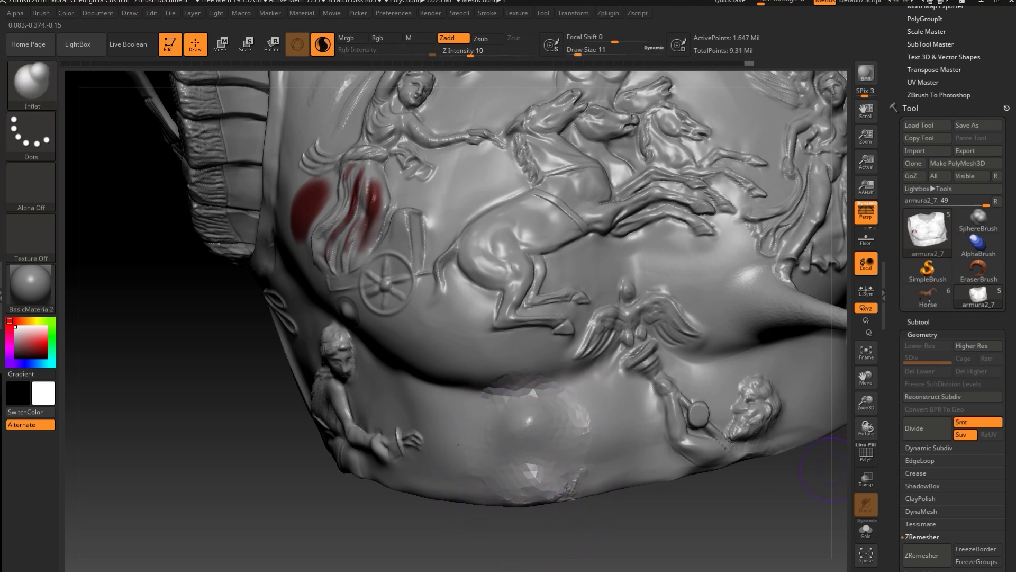
# - Set the draw size to 7 and smooth the patch where the helmeted head was, displaying the polyframe and hiding it again
pyautogui.press('s')
pyautogui.moveTo(592, 449)
pyautogui.mouseDown()
pyautogui.moveTo(564, 432)
pyautogui.moveTo(573, 430)
pyautogui.moveTo(544, 398)
pyautogui.moveTo(480, 415)
pyautogui.moveTo(474, 458)
pyautogui.moveTo(520, 482)
pyautogui.moveTo(574, 472)
pyautogui.moveTo(603, 437)
pyautogui.moveTo(532, 450)
pyautogui.moveTo(513, 423)
pyautogui.mouseUp()
pyautogui.click(865, 454)
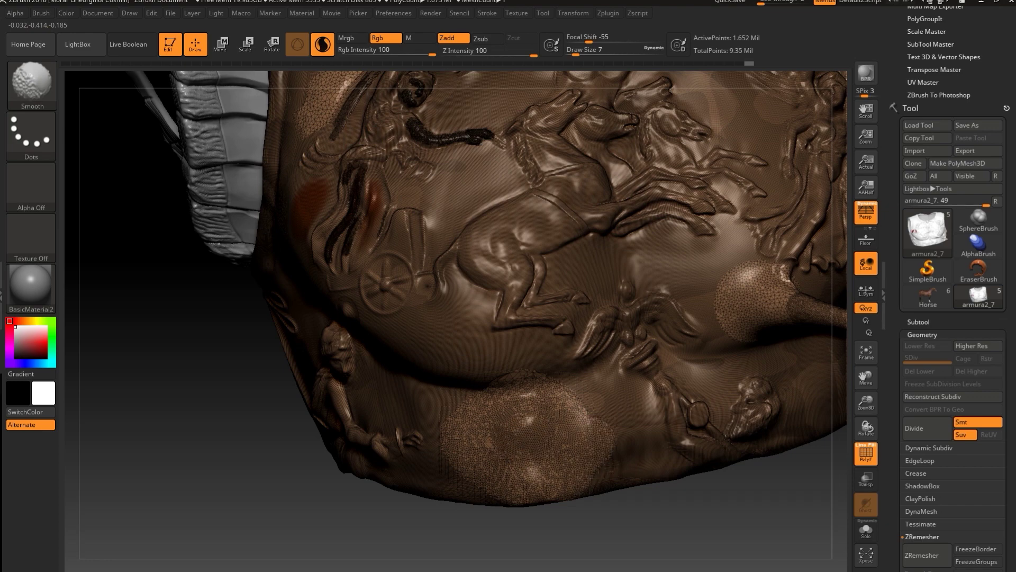
pyautogui.press('shift')
pyautogui.moveTo(733, 529)
pyautogui.keyDown('alt'); pyautogui.mouseDown()
pyautogui.moveTo(730, 476)
pyautogui.moveTo(640, 486)
pyautogui.moveTo(702, 476)
pyautogui.moveTo(704, 524)
pyautogui.mouseUp(); pyautogui.keyUp('alt')
pyautogui.hotkey('shift', 'f')
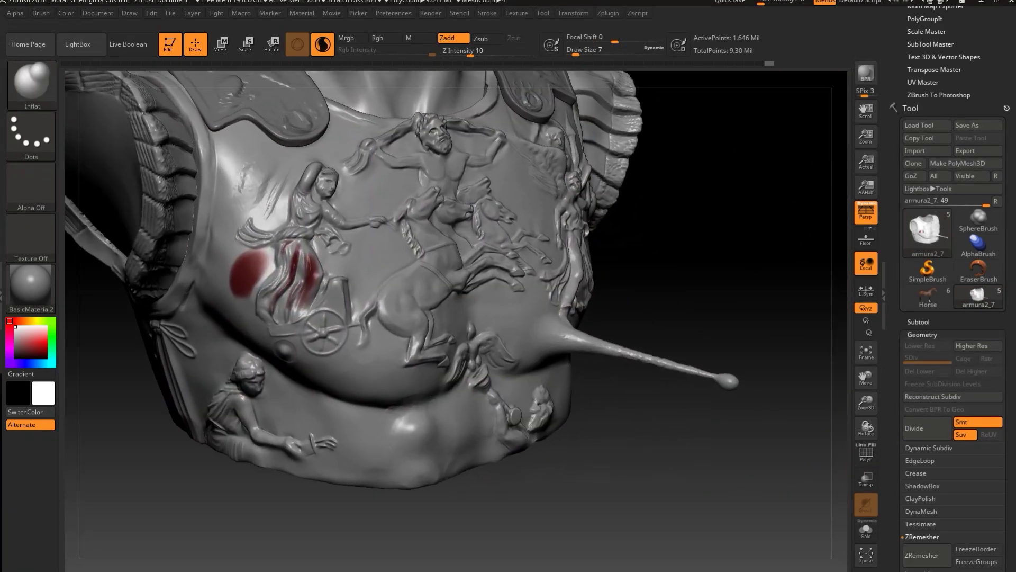
# - Set the draw size to 12 and smooth through the middle of the spike to detach its ball-shaped end
pyautogui.moveTo(704, 476)
pyautogui.keyDown('alt'); pyautogui.mouseDown()
pyautogui.moveTo(704, 503)
pyautogui.moveTo(606, 556)
pyautogui.mouseUp(); pyautogui.keyUp('alt')
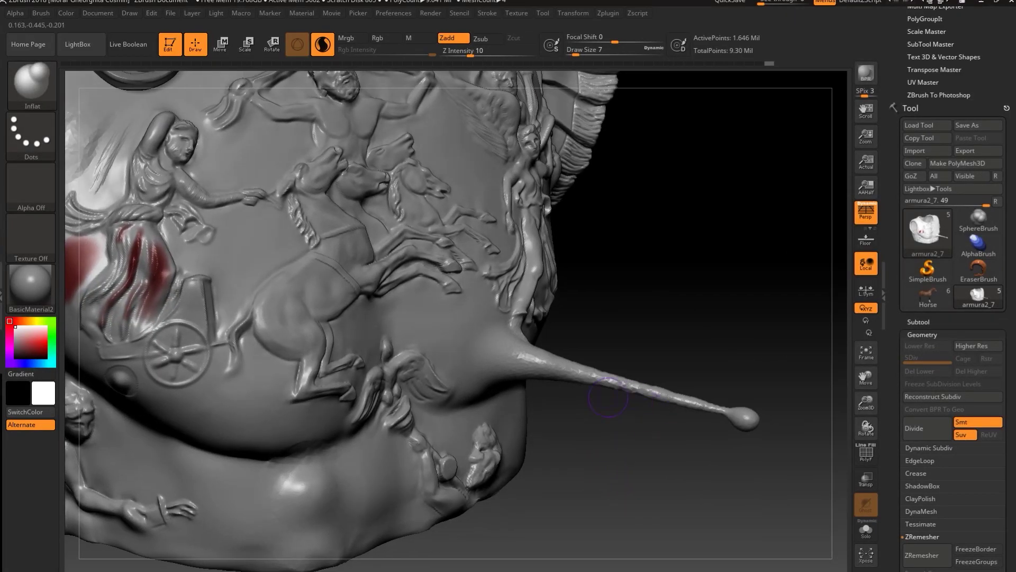
pyautogui.press('s')
pyautogui.moveTo(681, 336); pyautogui.dragTo(622, 362)
pyautogui.press('shift')
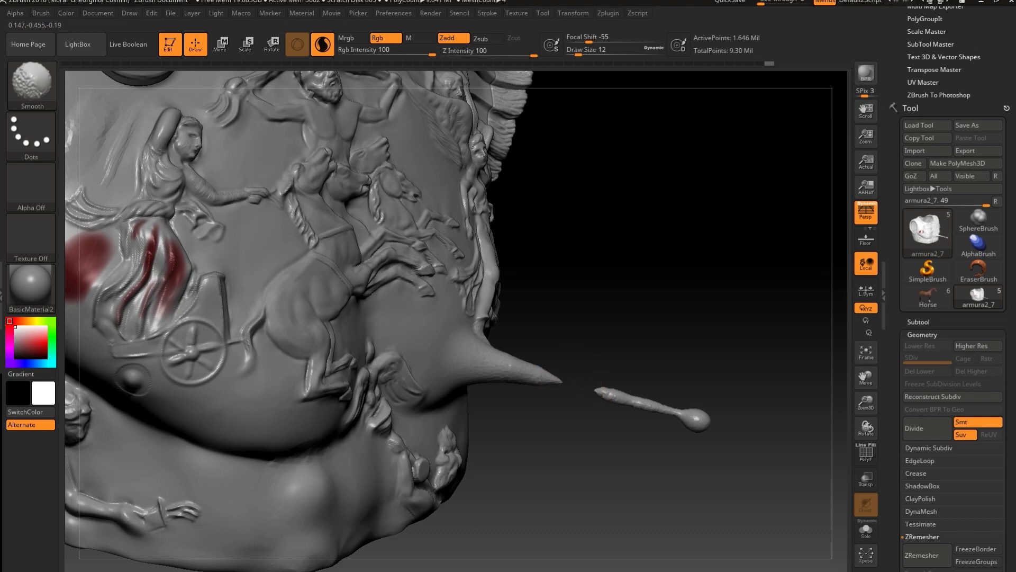
pyautogui.keyDown('shift'); pyautogui.moveTo(586, 388); pyautogui.dragTo(680, 258); pyautogui.keyUp('shift')
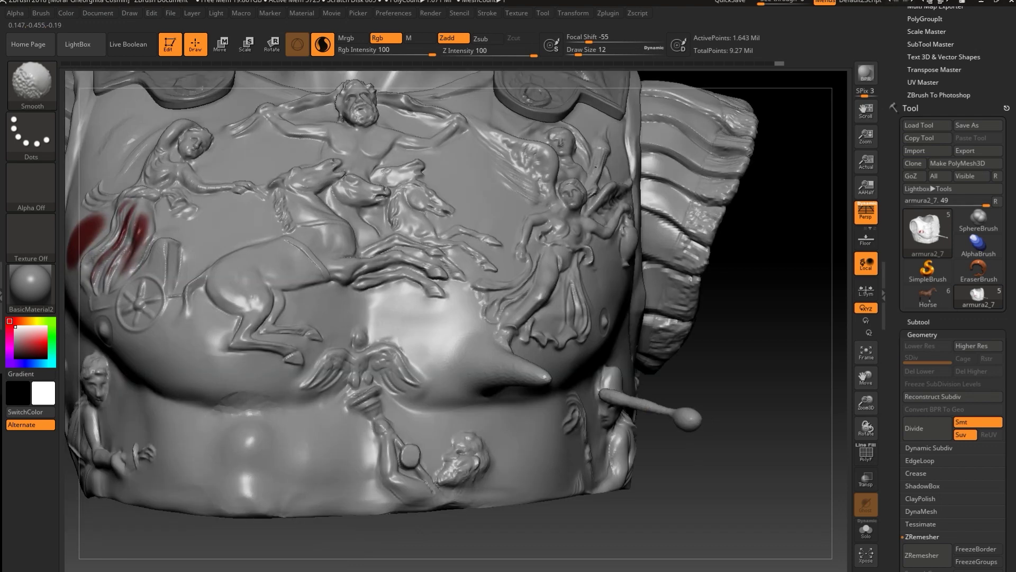
# - Switch to the SnakeHook2 brush and turn off Rgb
pyautogui.moveTo(812, 351)
pyautogui.mouseDown()
pyautogui.moveTo(788, 424)
pyautogui.moveTo(752, 439)
pyautogui.moveTo(782, 339)
pyautogui.moveTo(772, 330)
pyautogui.moveTo(760, 191)
pyautogui.mouseUp()
pyautogui.moveTo(741, 254); pyautogui.dragTo(735, 283)
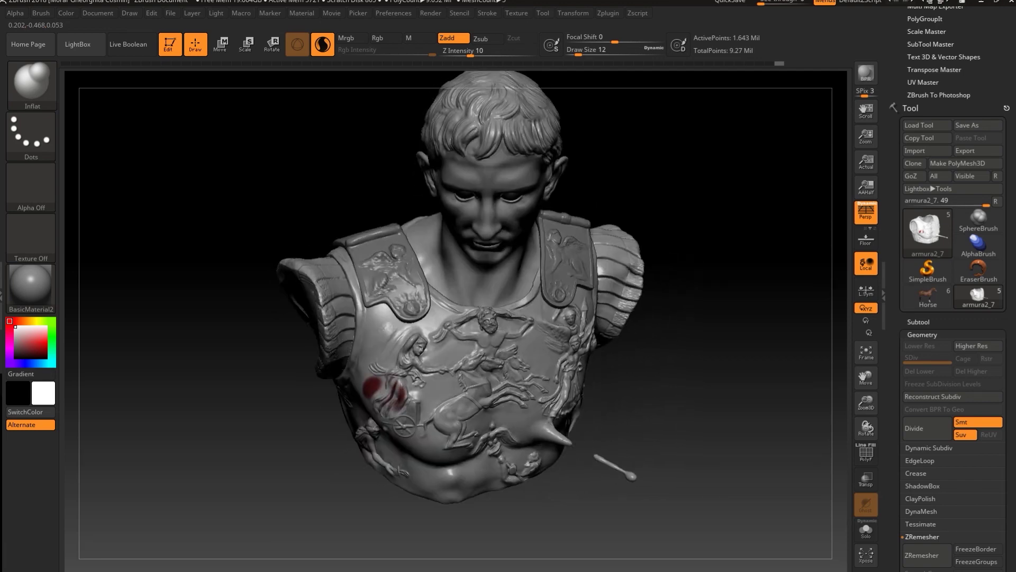
pyautogui.moveTo(667, 386); pyautogui.dragTo(696, 392)
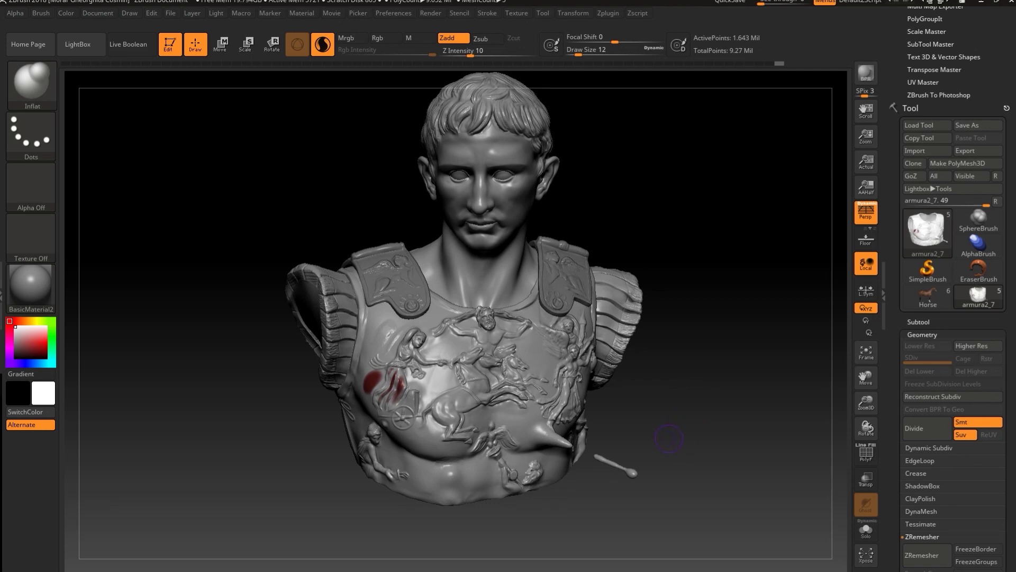
pyautogui.moveTo(669, 389)
pyautogui.mouseDown()
pyautogui.moveTo(687, 390)
pyautogui.moveTo(675, 408)
pyautogui.mouseUp()
pyautogui.press('b')
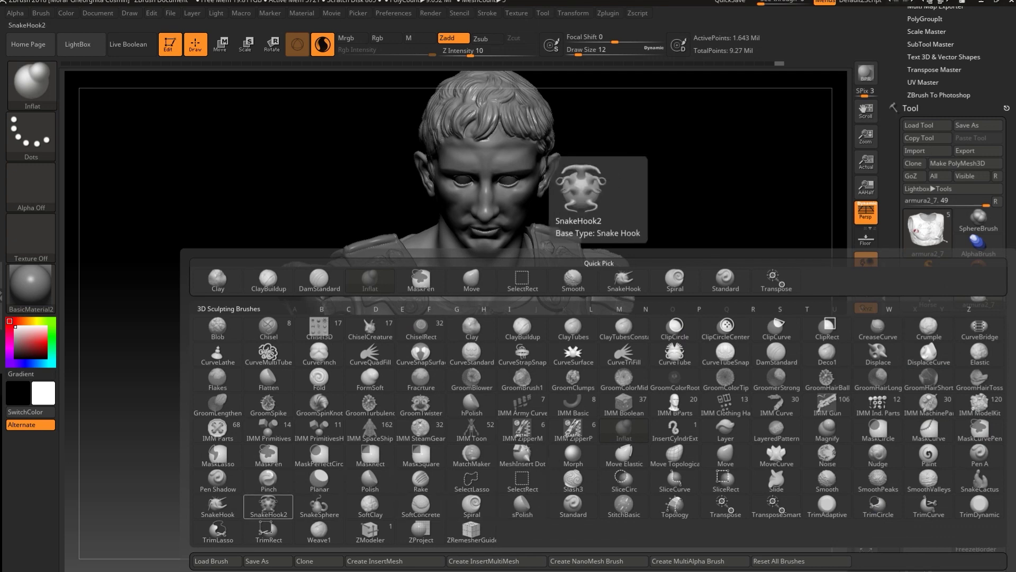
pyautogui.click(269, 507)
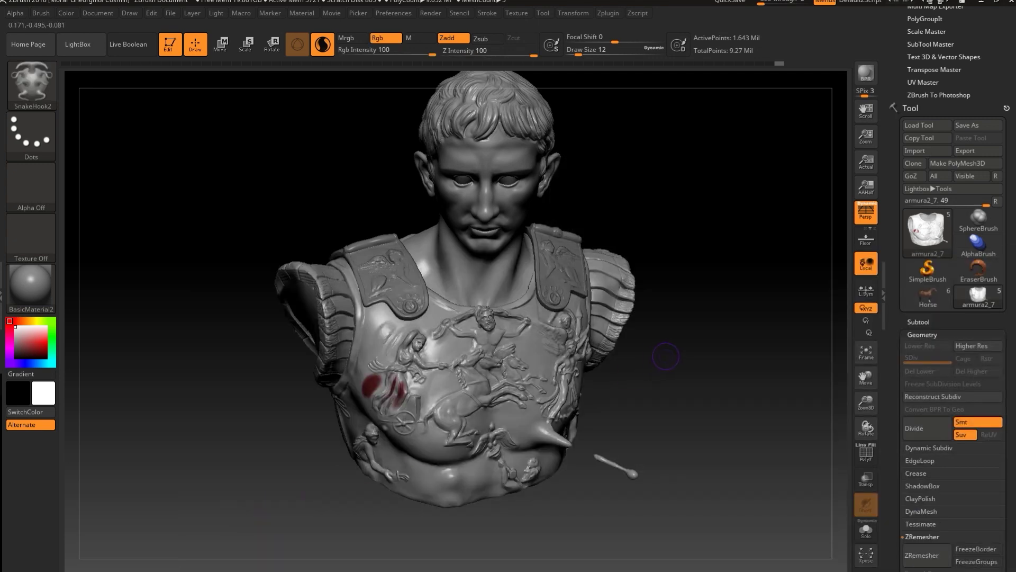
pyautogui.moveTo(665, 356); pyautogui.dragTo(587, 550)
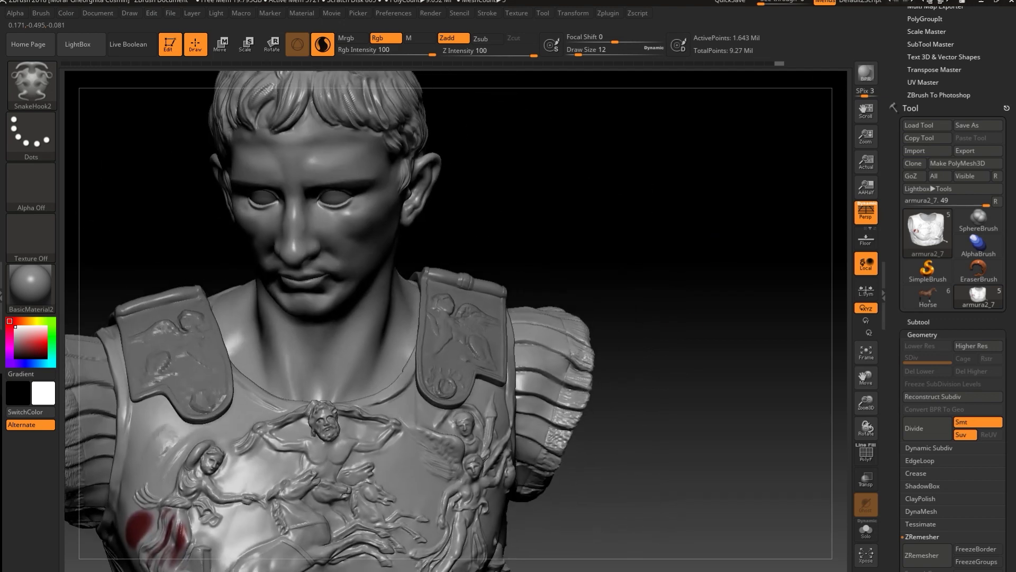
pyautogui.moveTo(622, 296); pyautogui.dragTo(627, 254)
pyautogui.click(386, 38)
pyautogui.moveTo(570, 218); pyautogui.dragTo(553, 211)
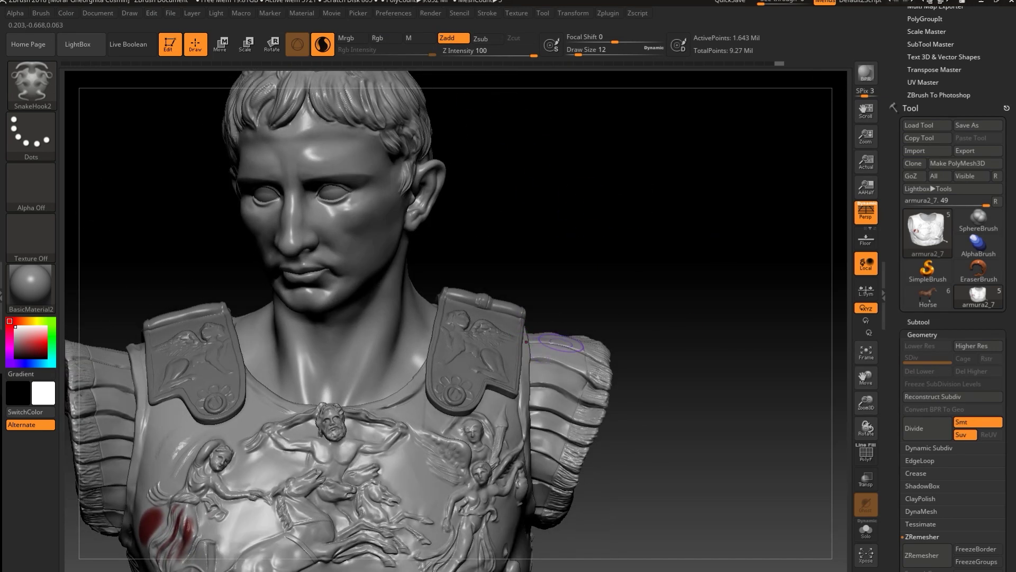
# - Set the draw size to 14 and pull a spike out of the chest next to the horses' heads
pyautogui.press('s')
pyautogui.moveTo(562, 340); pyautogui.dragTo(564, 340)
pyautogui.press('Return')
pyautogui.keyDown('alt'); pyautogui.moveTo(532, 366); pyautogui.dragTo(587, 198, button='right'); pyautogui.keyUp('alt')
pyautogui.moveTo(511, 365); pyautogui.dragTo(569, 362, button='right')
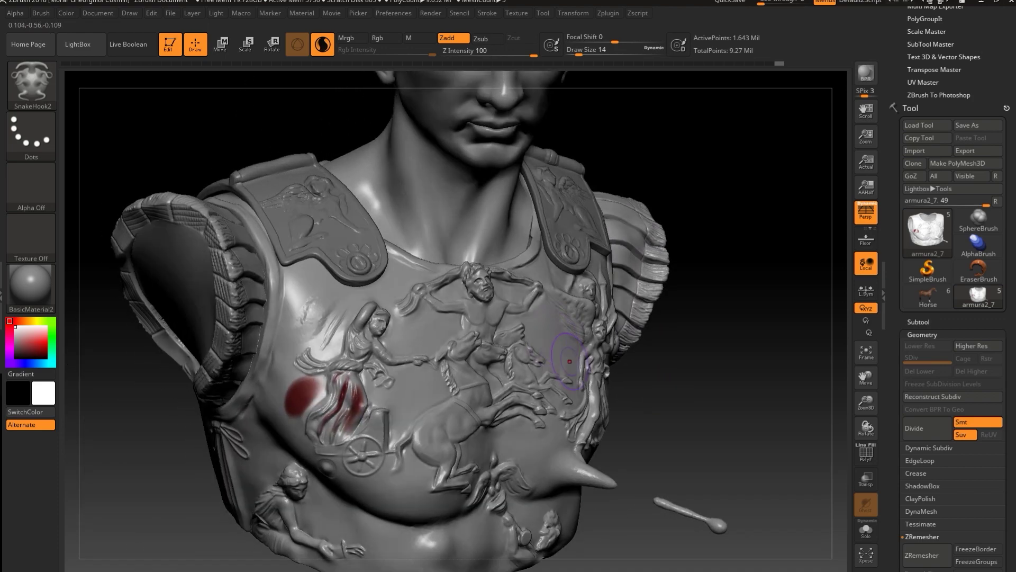
pyautogui.moveTo(552, 346); pyautogui.dragTo(661, 354)
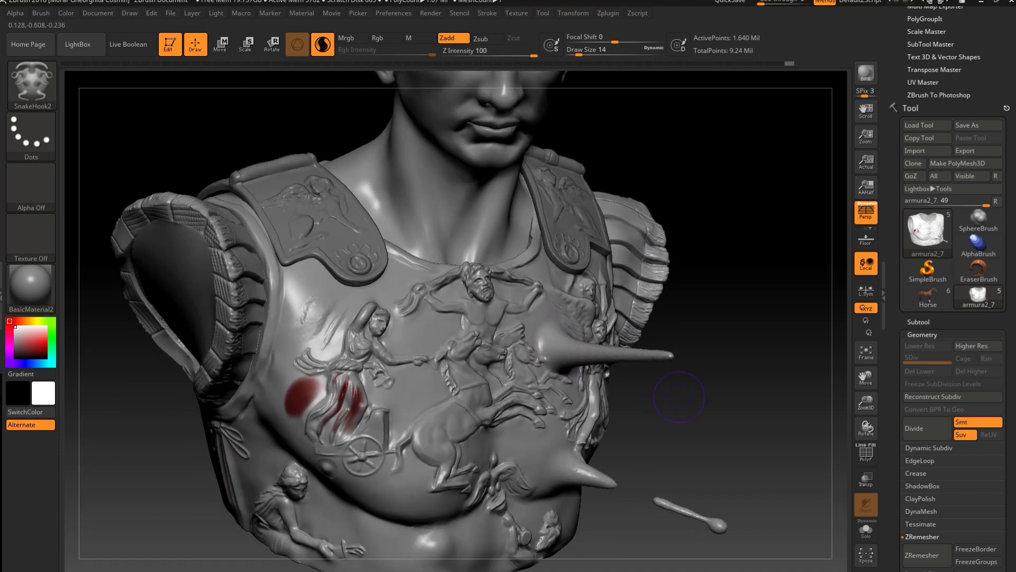
# - Pull another long spike out of the side of the breastplate, beside the standing figure
pyautogui.moveTo(679, 396); pyautogui.dragTo(596, 389, button='right')
pyautogui.moveTo(709, 420); pyautogui.dragTo(813, 438)
pyautogui.keyDown('alt'); pyautogui.moveTo(635, 466); pyautogui.dragTo(616, 346, button='right'); pyautogui.keyUp('alt')
pyautogui.moveTo(476, 392); pyautogui.dragTo(542, 382, button='right')
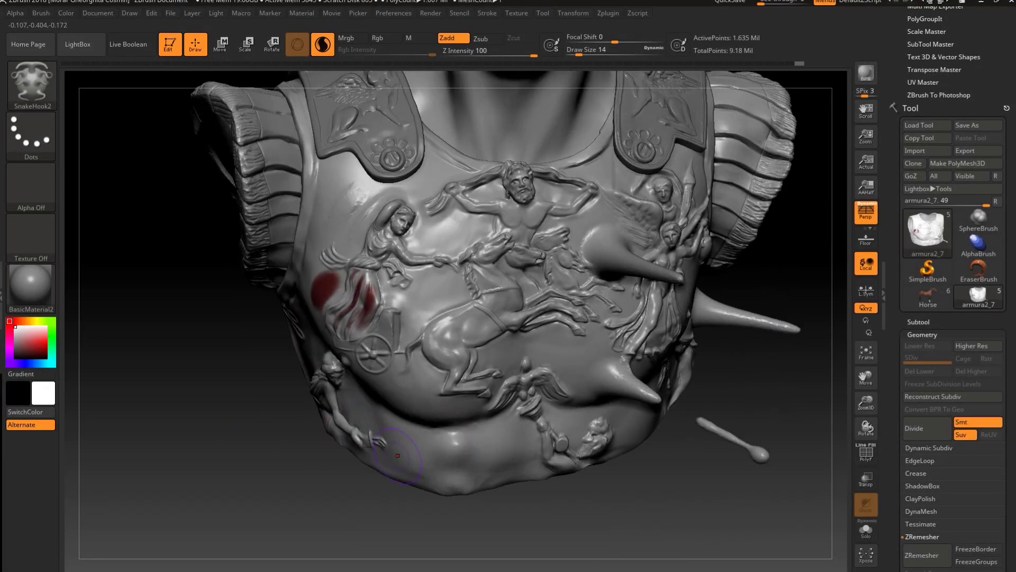
# - Pull two long spikes out of the lower edge of the breastplate, below the horse relief
pyautogui.moveTo(398, 455); pyautogui.dragTo(315, 518)
pyautogui.keyDown('alt'); pyautogui.moveTo(529, 486); pyautogui.dragTo(468, 372, button='right'); pyautogui.keyUp('alt')
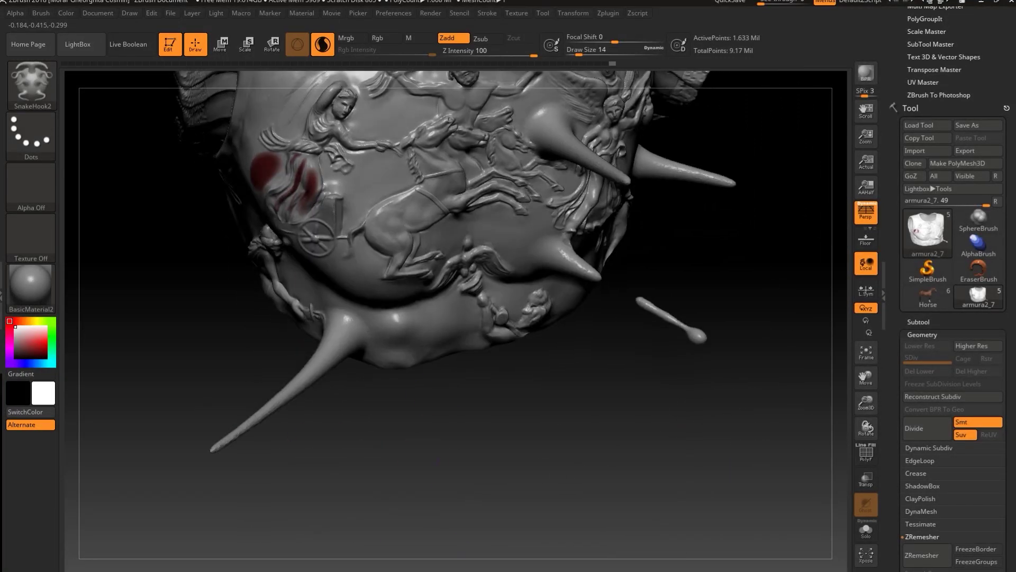
pyautogui.moveTo(455, 322); pyautogui.dragTo(482, 422)
# - Switch to the SnakeSphere brush and set its draw size to 11
pyautogui.press('b')
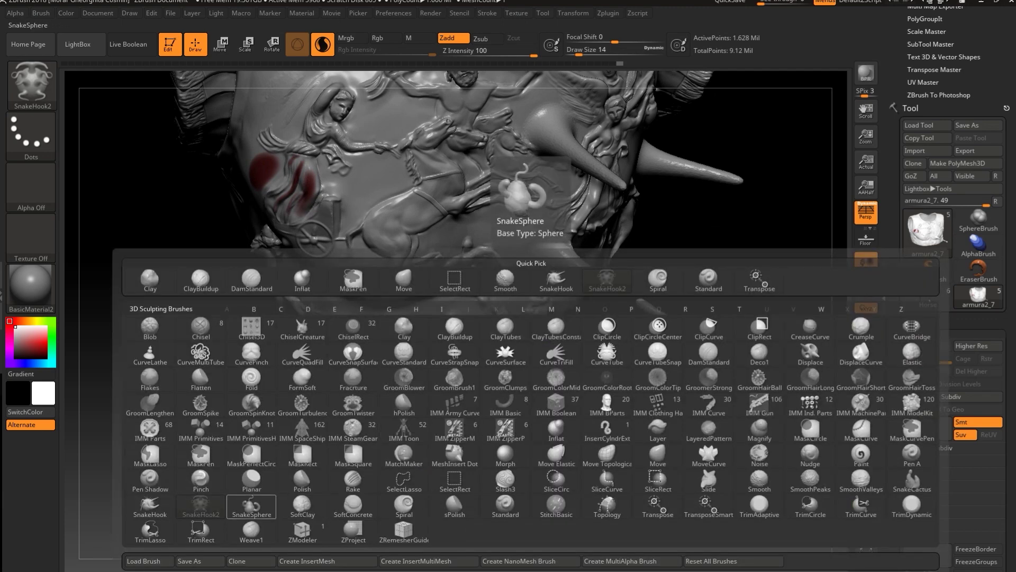
pyautogui.click(251, 506)
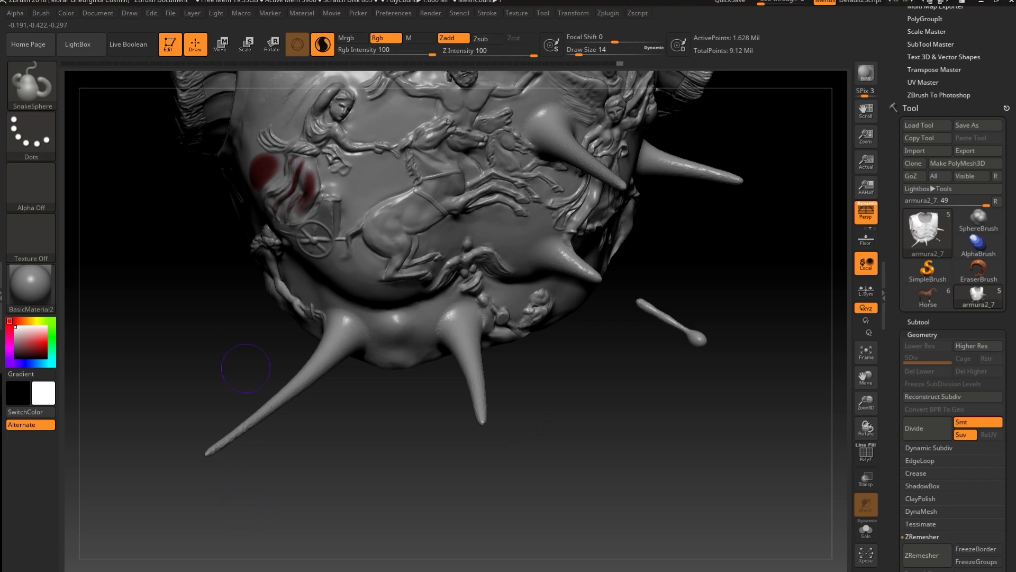
pyautogui.moveTo(202, 246)
pyautogui.keyDown('alt'); pyautogui.mouseDown(button='right')
pyautogui.moveTo(274, 490)
pyautogui.moveTo(233, 434)
pyautogui.mouseUp(button='right'); pyautogui.keyUp('alt')
pyautogui.press('s')
pyautogui.moveTo(369, 365); pyautogui.dragTo(367, 365)
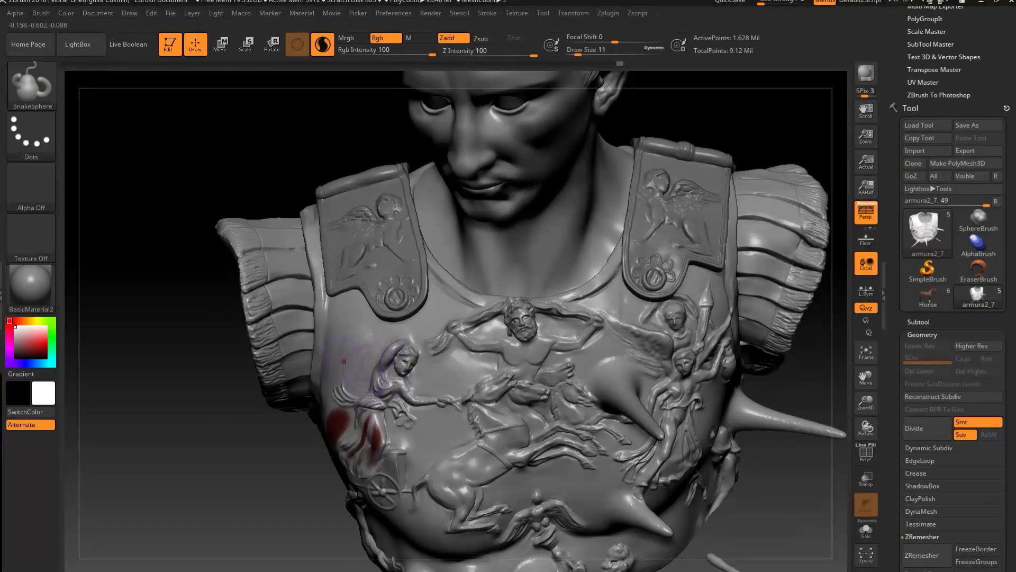
# - Add three small balls to the breastplate around the chariot relief
pyautogui.click(342, 351)
pyautogui.click(339, 350)
pyautogui.moveTo(328, 360); pyautogui.dragTo(326, 324, button='right')
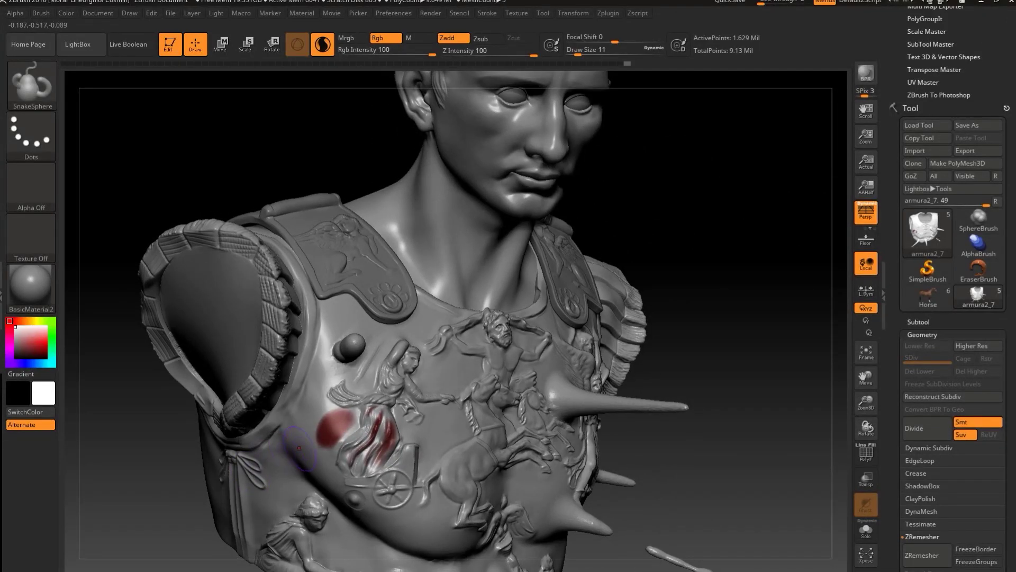
pyautogui.moveTo(301, 448); pyautogui.dragTo(287, 459)
pyautogui.moveTo(287, 460)
pyautogui.mouseDown(button='right')
pyautogui.moveTo(377, 540)
pyautogui.moveTo(394, 449)
pyautogui.mouseUp(button='right')
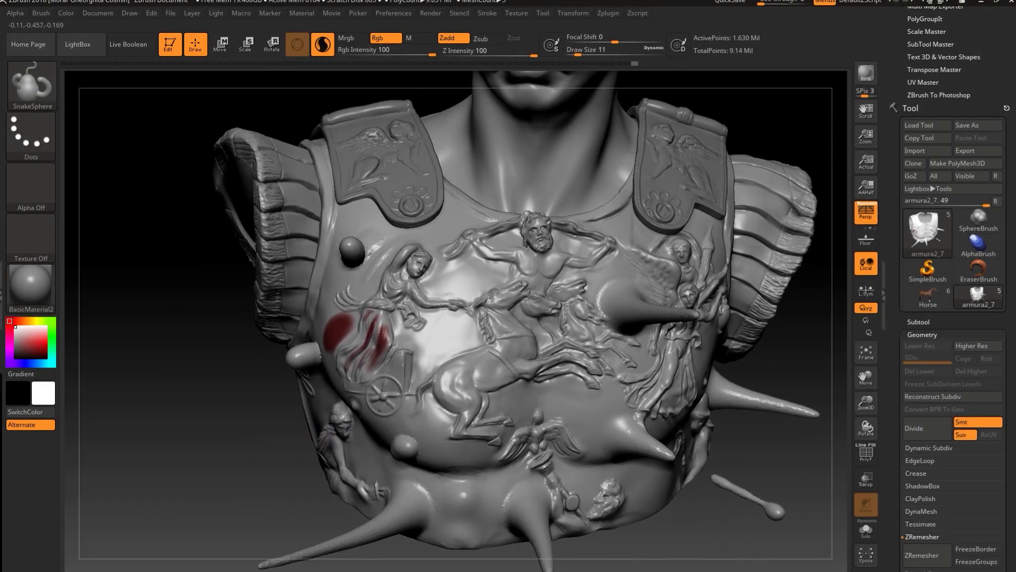
# - Using the ClayBuildup brush at draw size 2, build up fine strokes on the relief horse's hindquarters
pyautogui.press('f')
pyautogui.press('f')
pyautogui.moveTo(393, 449)
pyautogui.mouseDown(button='right')
pyautogui.moveTo(508, 503)
pyautogui.moveTo(405, 521)
pyautogui.moveTo(405, 450)
pyautogui.mouseUp(button='right')
pyautogui.moveTo(712, 344)
pyautogui.mouseDown(button='right')
pyautogui.moveTo(719, 264)
pyautogui.moveTo(733, 249)
pyautogui.moveTo(740, 292)
pyautogui.moveTo(712, 344)
pyautogui.mouseUp(button='right')
pyautogui.press('b')
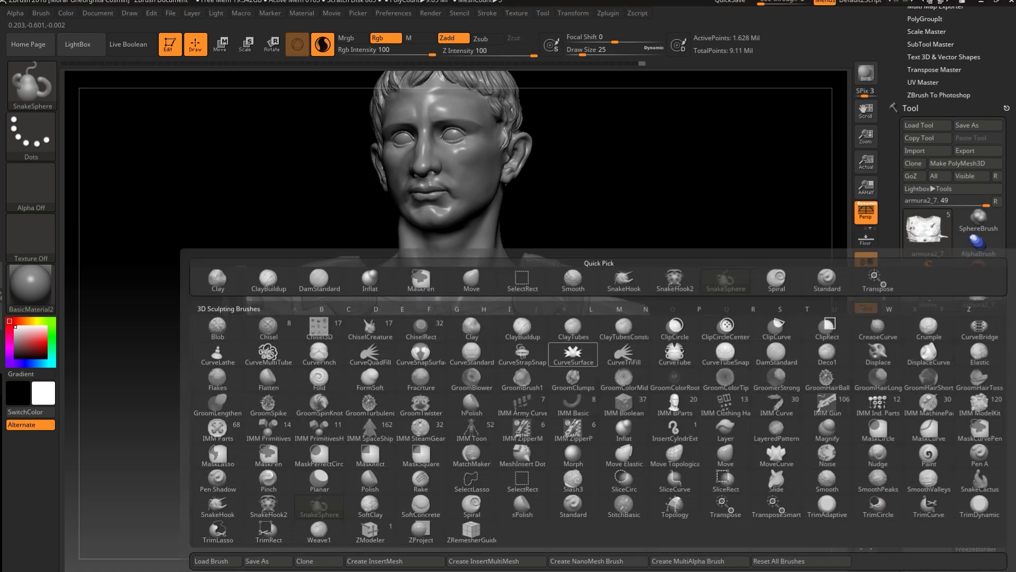
pyautogui.click(268, 281)
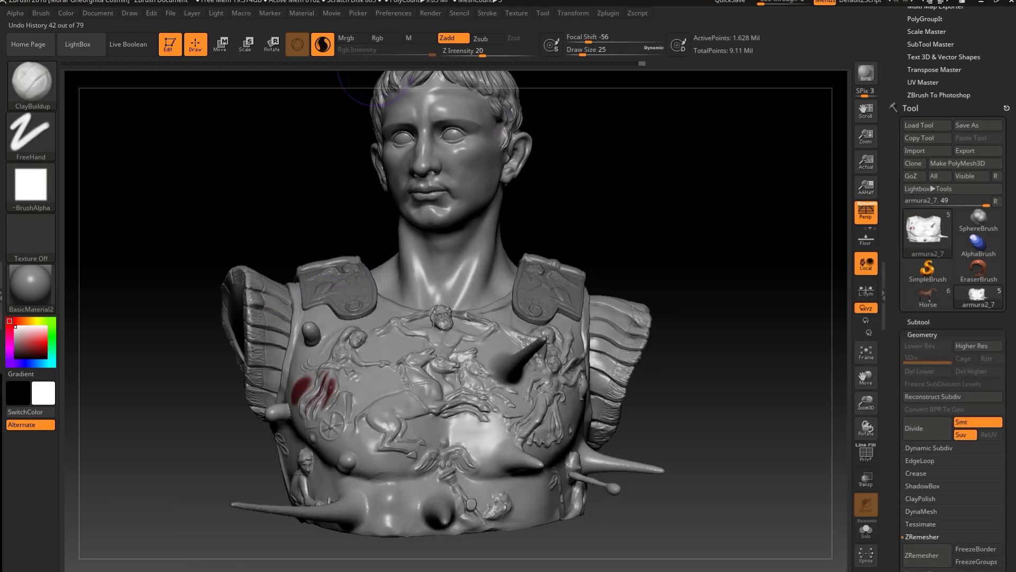
pyautogui.moveTo(626, 224)
pyautogui.keyDown('ctrl'); pyautogui.mouseDown(button='right')
pyautogui.moveTo(634, 288)
pyautogui.moveTo(701, 201)
pyautogui.mouseUp(button='right'); pyautogui.keyUp('ctrl')
pyautogui.keyDown('ctrl'); pyautogui.moveTo(701, 201); pyautogui.dragTo(704, 264, button='right'); pyautogui.keyUp('ctrl')
pyautogui.press('s')
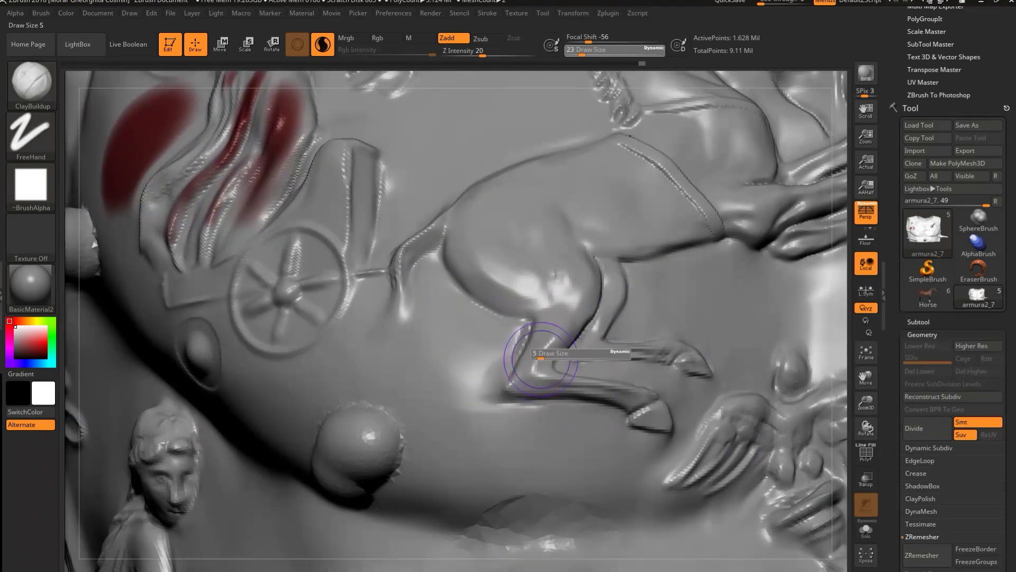
pyautogui.moveTo(545, 361); pyautogui.dragTo(536, 361)
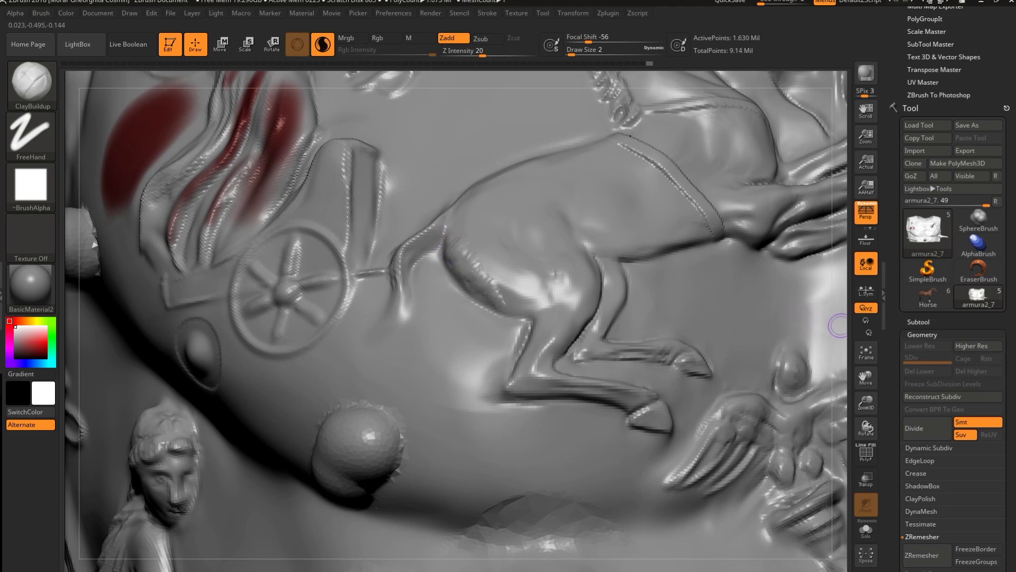
# - Switch the active tool to the Horse model and show its body from the side
pyautogui.keyDown('ctrl'); pyautogui.moveTo(838, 326); pyautogui.dragTo(712, 323, button='right'); pyautogui.keyUp('ctrl')
pyautogui.keyDown('alt'); pyautogui.moveTo(712, 323); pyautogui.dragTo(743, 343, button='right'); pyautogui.keyUp('alt')
pyautogui.click(927, 297)
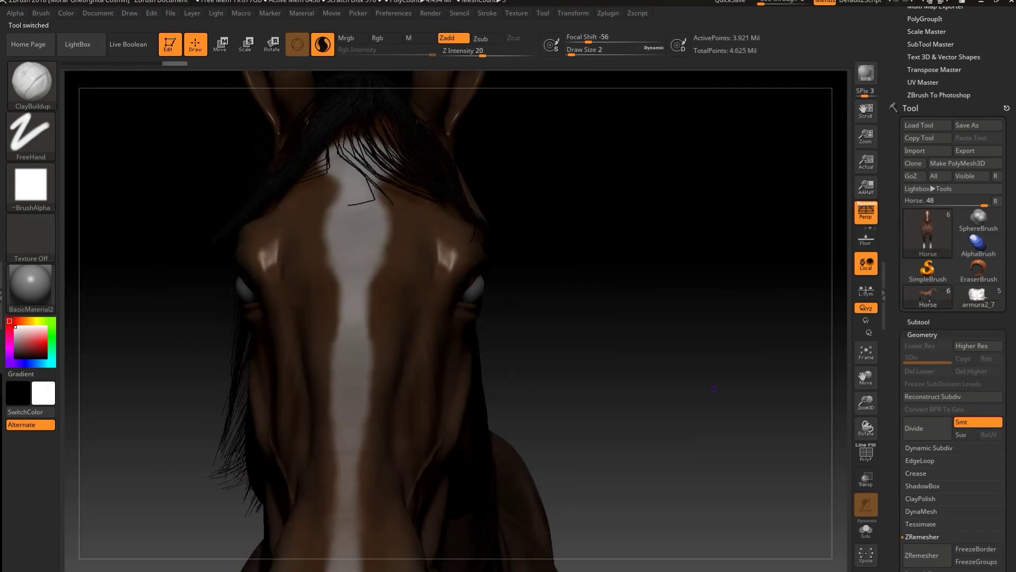
pyautogui.keyDown('alt'); pyautogui.moveTo(530, 462); pyautogui.dragTo(660, 142, button='right'); pyautogui.keyUp('alt')
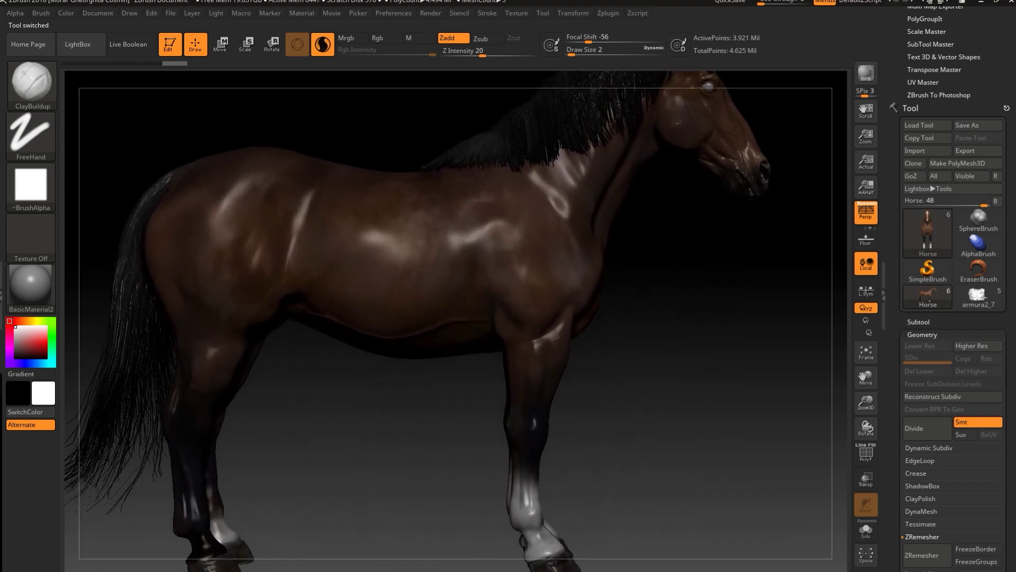
# - Turn off polypaint colorizing on the horse so that its surface detail shows in grey
pyautogui.scroll(-10, 953, 286)
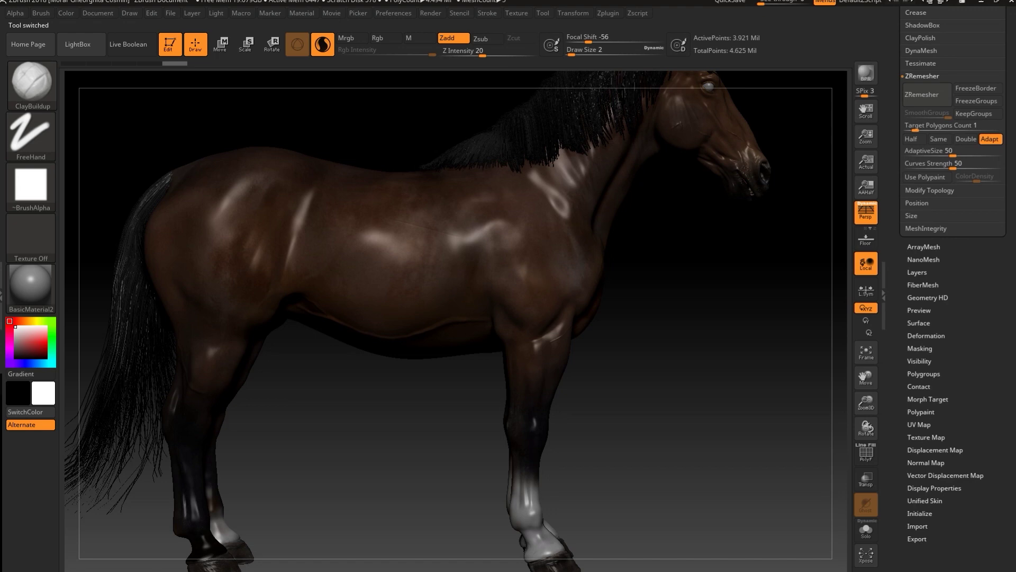
pyautogui.click(921, 411)
pyautogui.moveTo(947, 51); pyautogui.dragTo(947, 165)
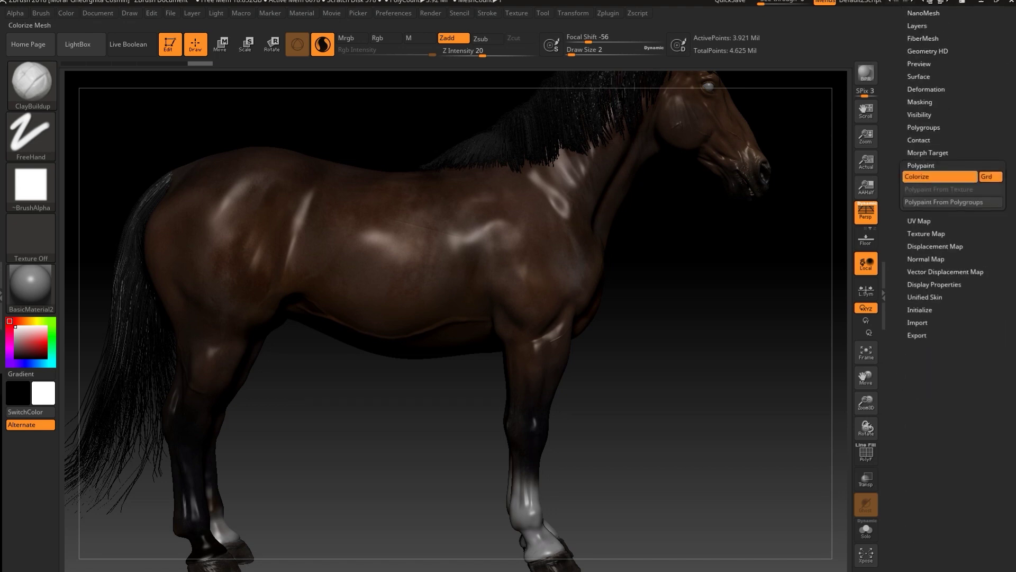
pyautogui.click(941, 176)
# - Examine the mesh density around the horse's raised veins, with the polyframe shown and hidden
pyautogui.keyDown('alt'); pyautogui.moveTo(704, 381); pyautogui.dragTo(738, 474); pyautogui.keyUp('alt')
pyautogui.keyDown('alt'); pyautogui.moveTo(841, 379); pyautogui.dragTo(646, 433); pyautogui.keyUp('alt')
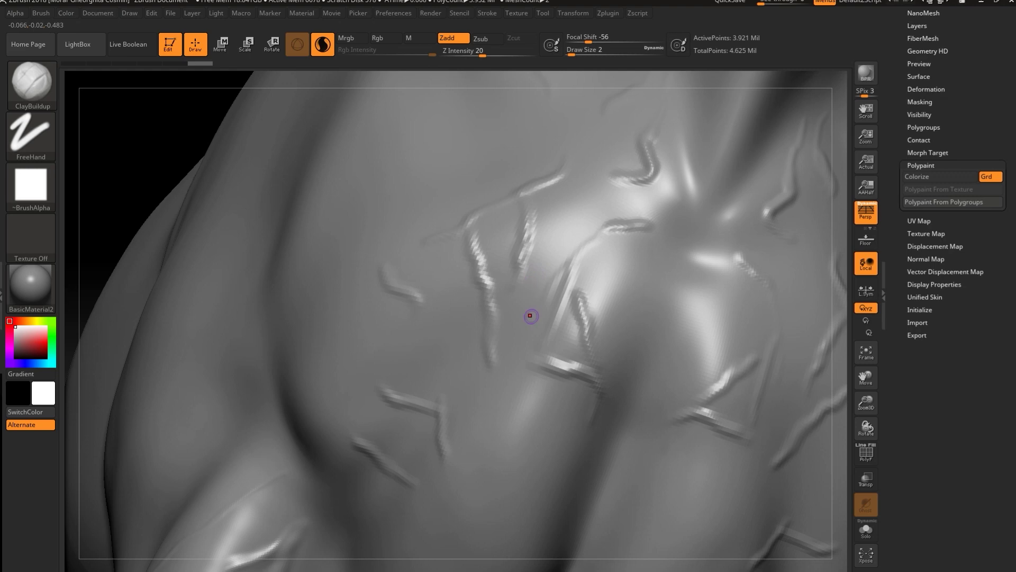
pyautogui.click(866, 453)
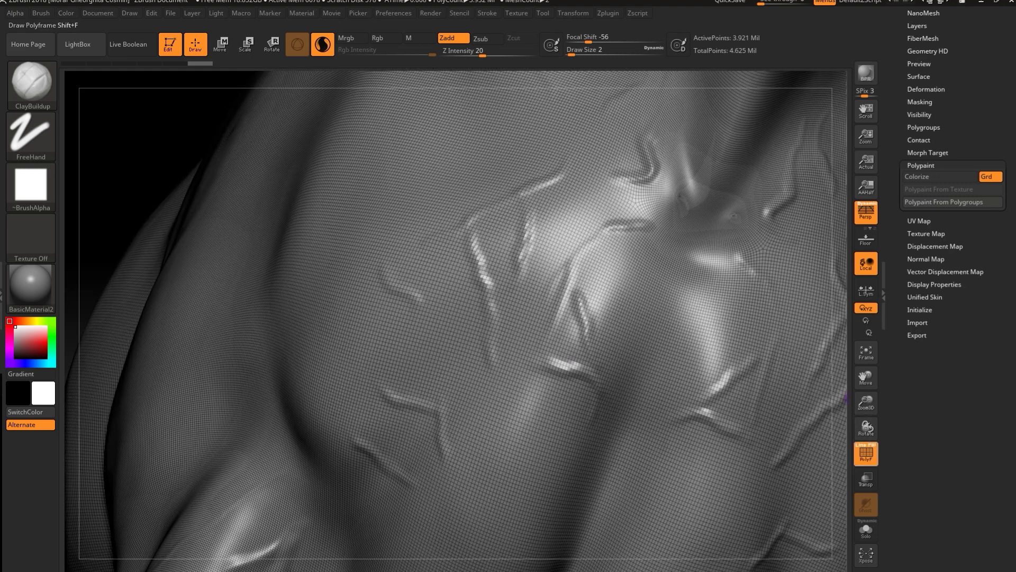
pyautogui.click(866, 453)
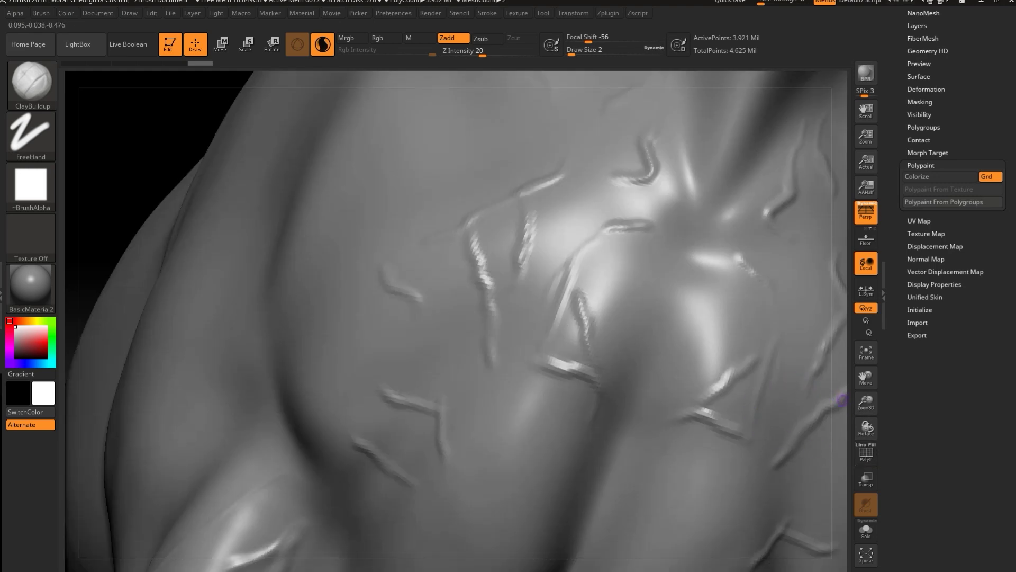
pyautogui.keyDown('alt'); pyautogui.moveTo(840, 403); pyautogui.dragTo(719, 386); pyautogui.keyUp('alt')
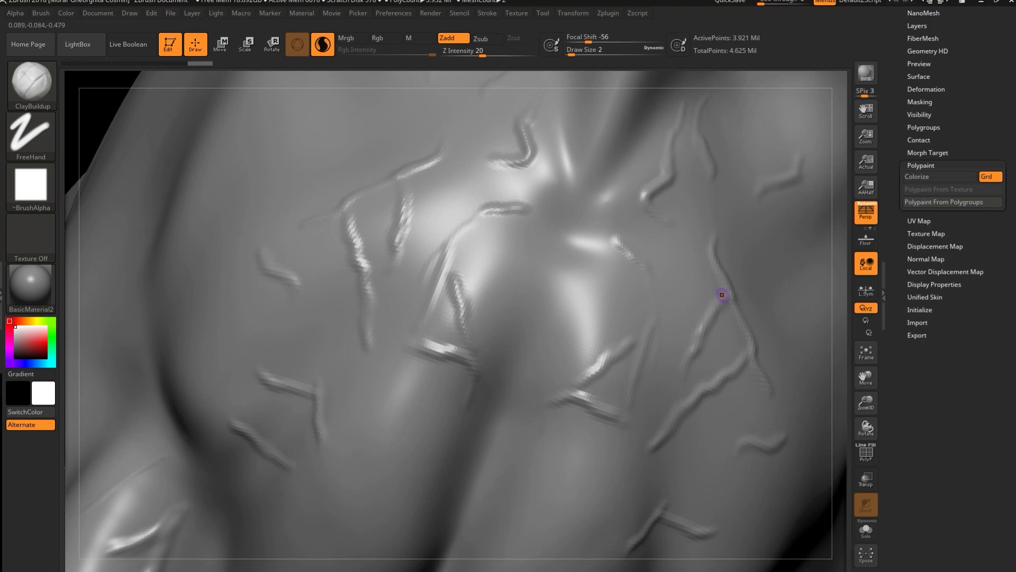
# - Open the horse's Geometry settings to review its subdivision options
pyautogui.moveTo(896, 238); pyautogui.dragTo(895, 382)
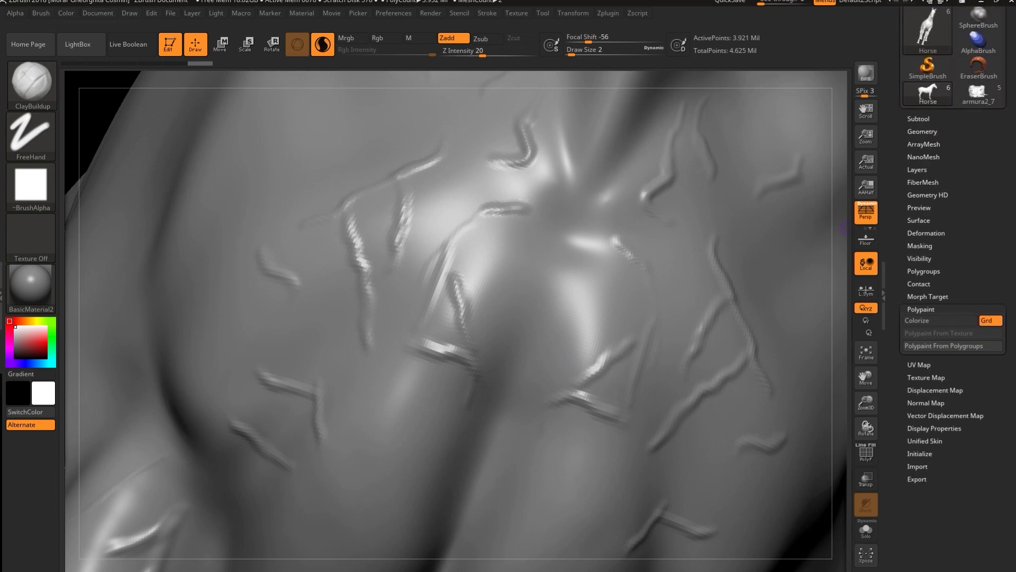
pyautogui.click(922, 132)
pyautogui.moveTo(895, 238); pyautogui.dragTo(896, 225)
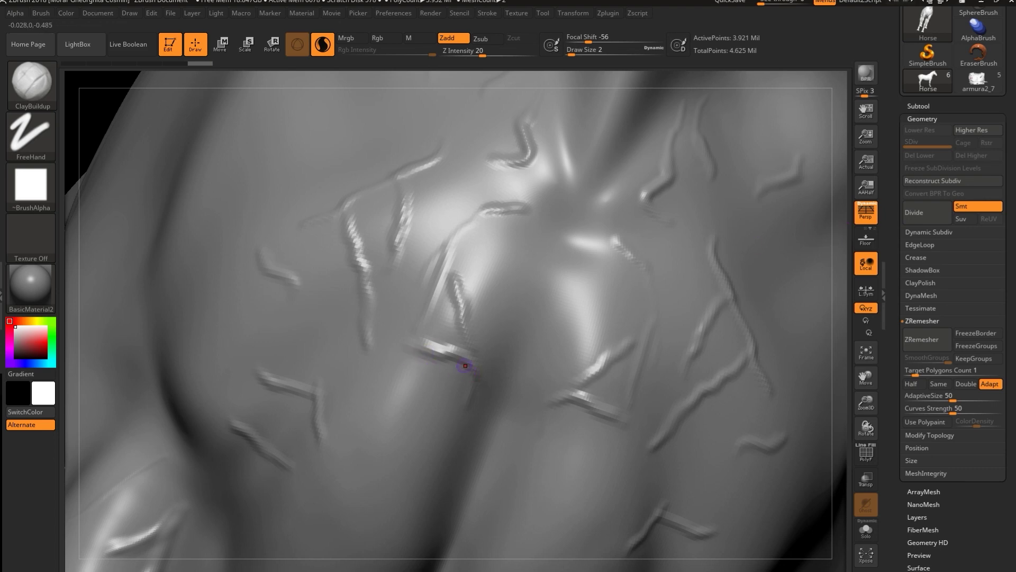
# - Switch to the Standard brush, turn off Rgb and undo the red test stroke beside the veins
pyautogui.press('b')
pyautogui.press('s')
pyautogui.press('t')
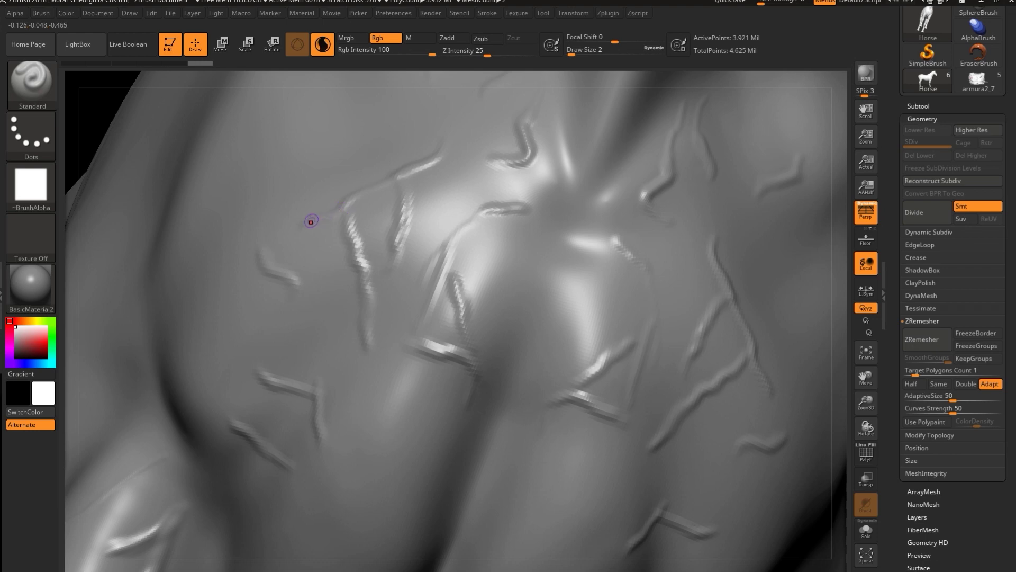
pyautogui.moveTo(311, 220); pyautogui.dragTo(303, 222)
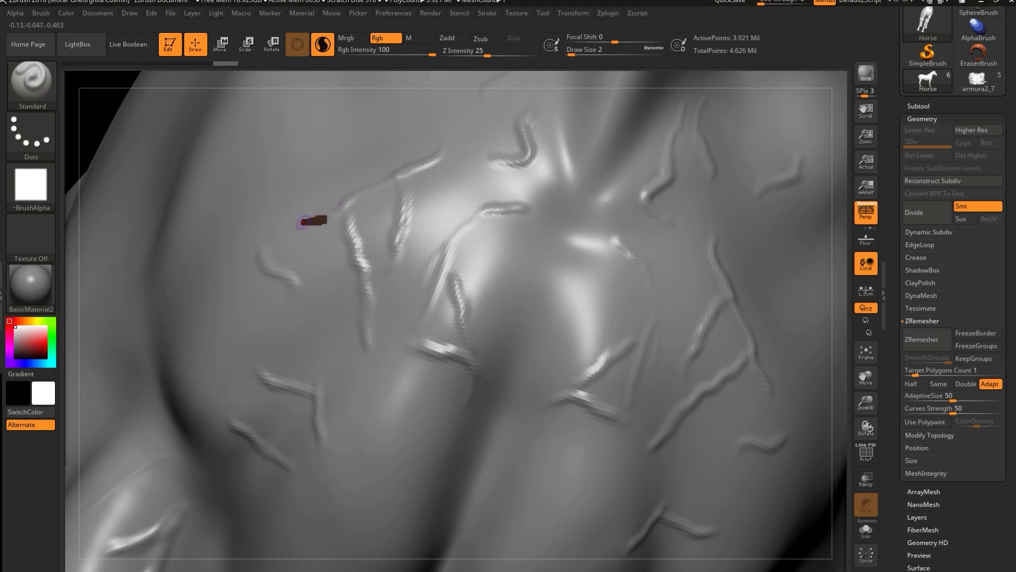
pyautogui.click(386, 39)
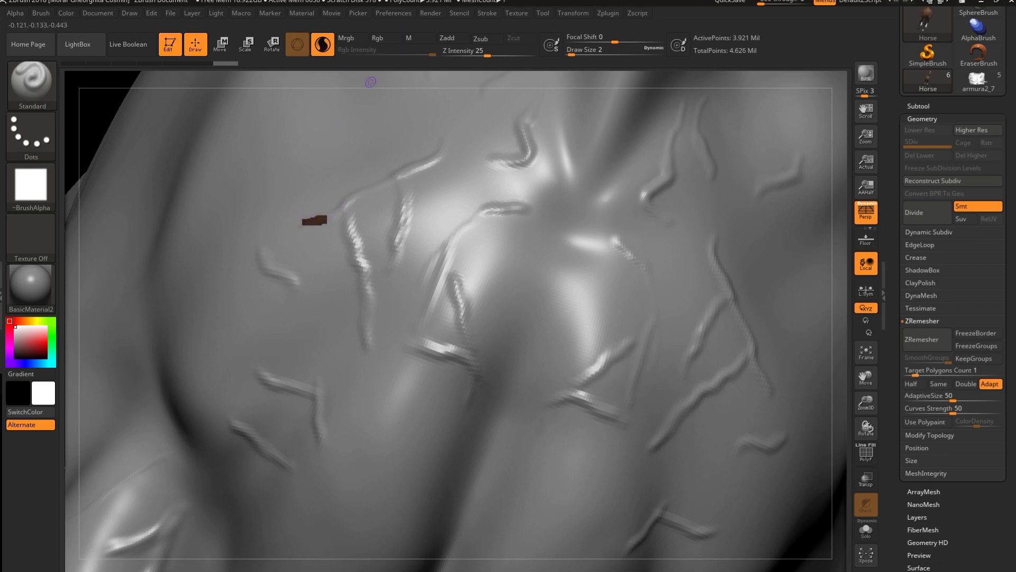
pyautogui.hotkey('ctrl', 'z')
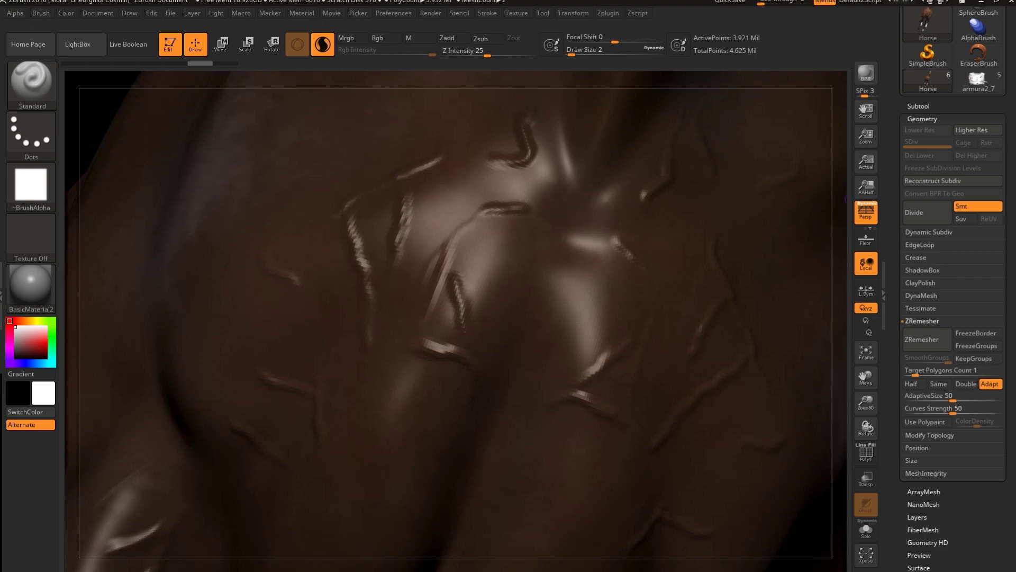
# - Turn off Colorize for the horse again and enable Zadd for the Standard brush
pyautogui.scroll(-5, 952, 286)
pyautogui.click(921, 452)
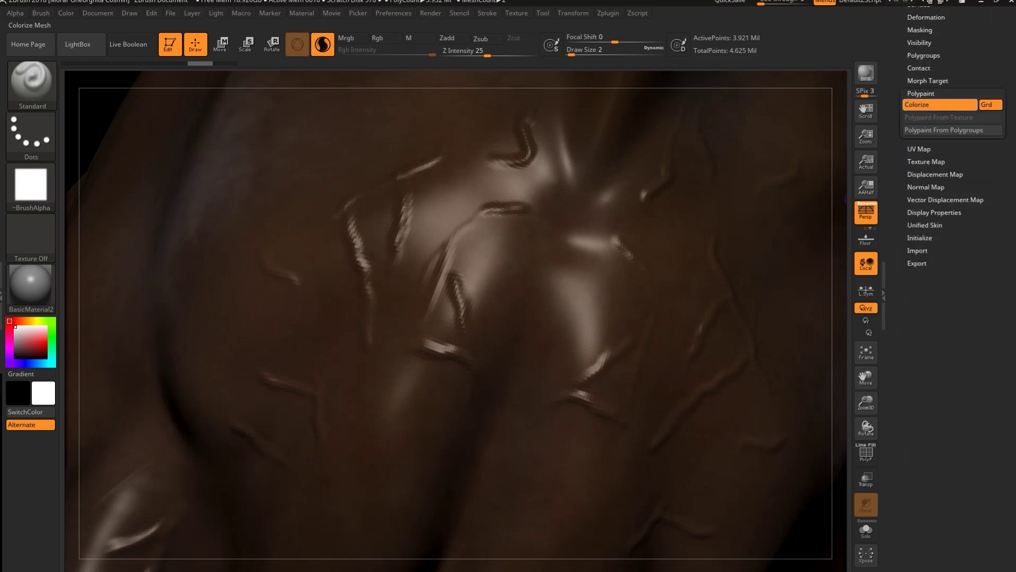
pyautogui.click(926, 104)
pyautogui.click(453, 38)
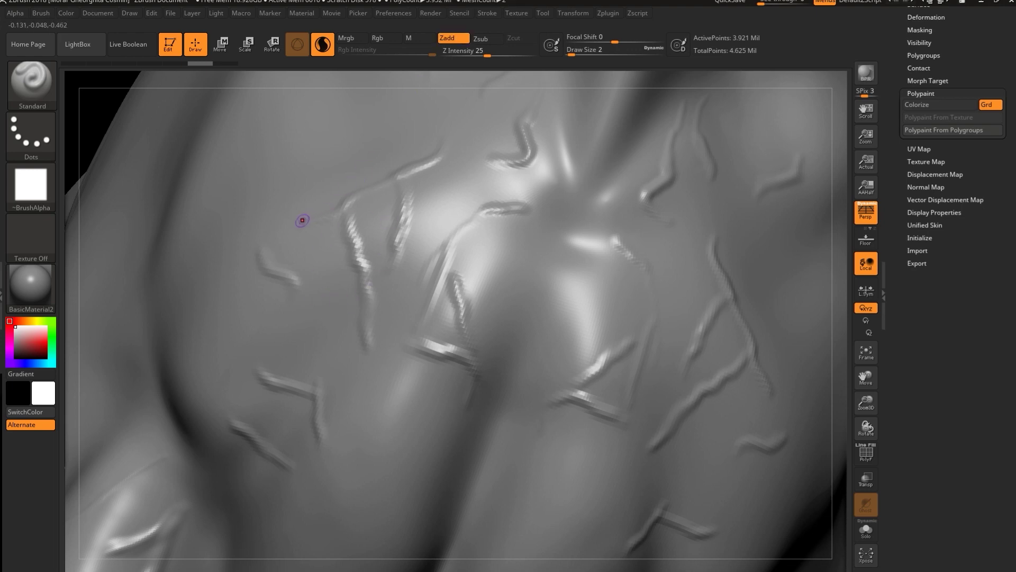
# - Set the brush to Alpha Off and retrace the horse's raised veins with fine strokes at draw size 2
pyautogui.click(31, 185)
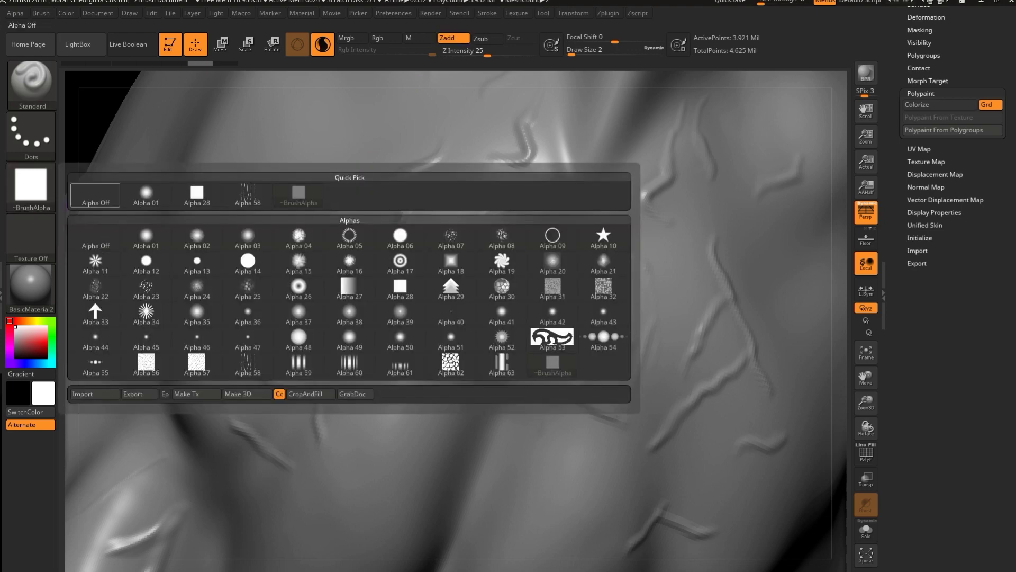
pyautogui.click(95, 195)
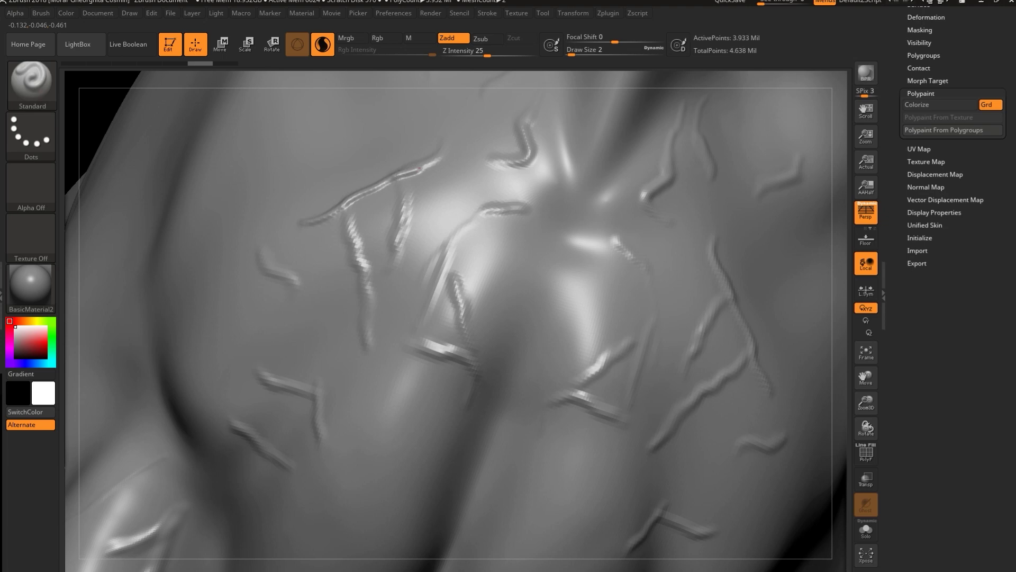
pyautogui.moveTo(439, 159); pyautogui.dragTo(444, 153)
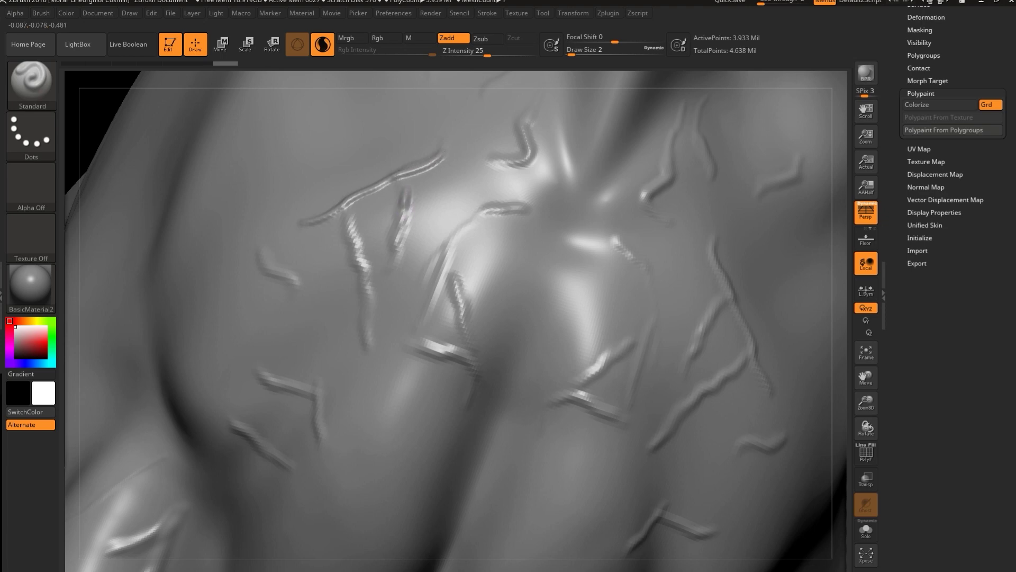
pyautogui.hotkey('ctrl', 'shift', 'z')
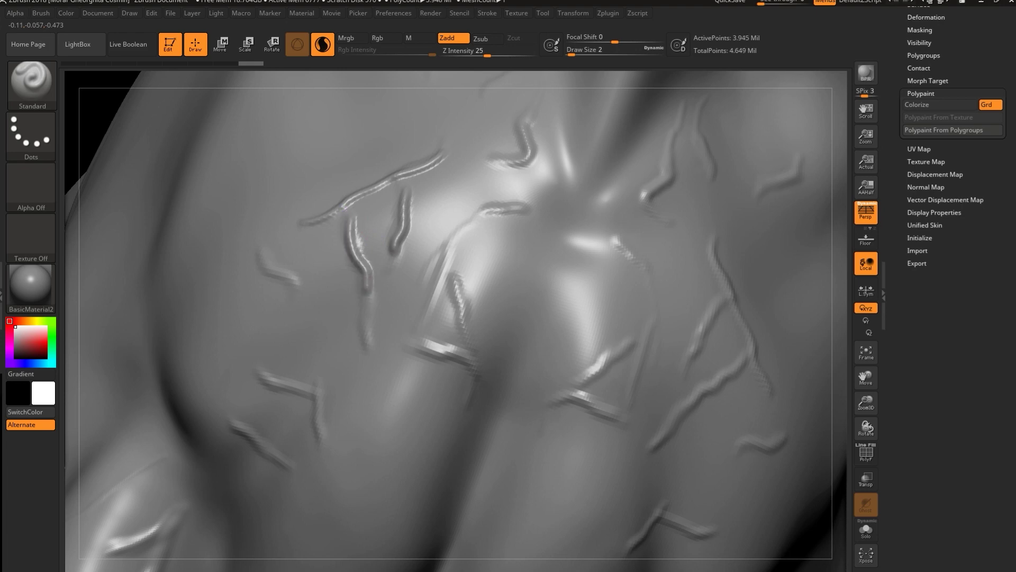
pyautogui.hotkey('ctrl', 'shift', 'z')
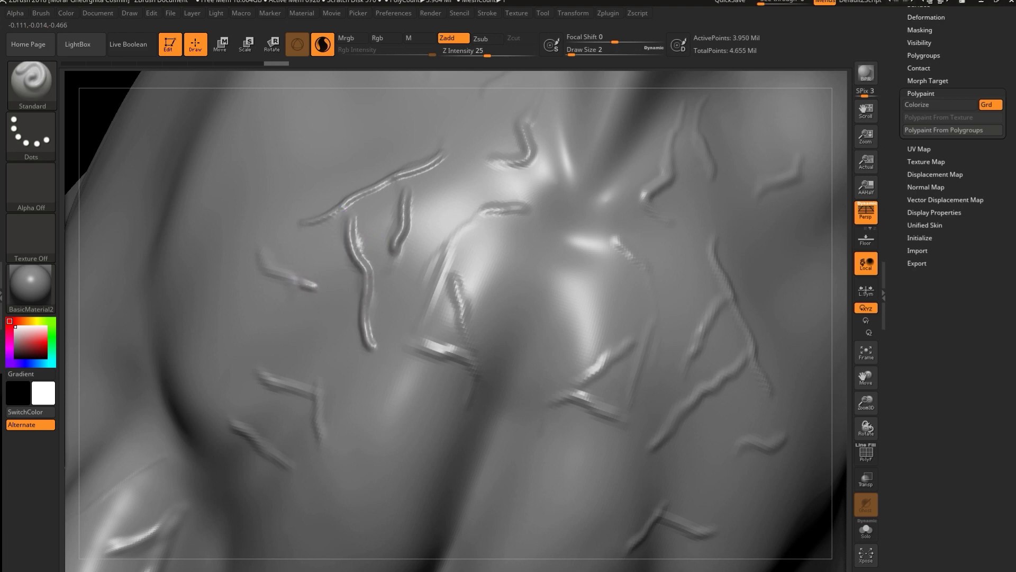
pyautogui.hotkey('ctrl', 'shift', 'z')
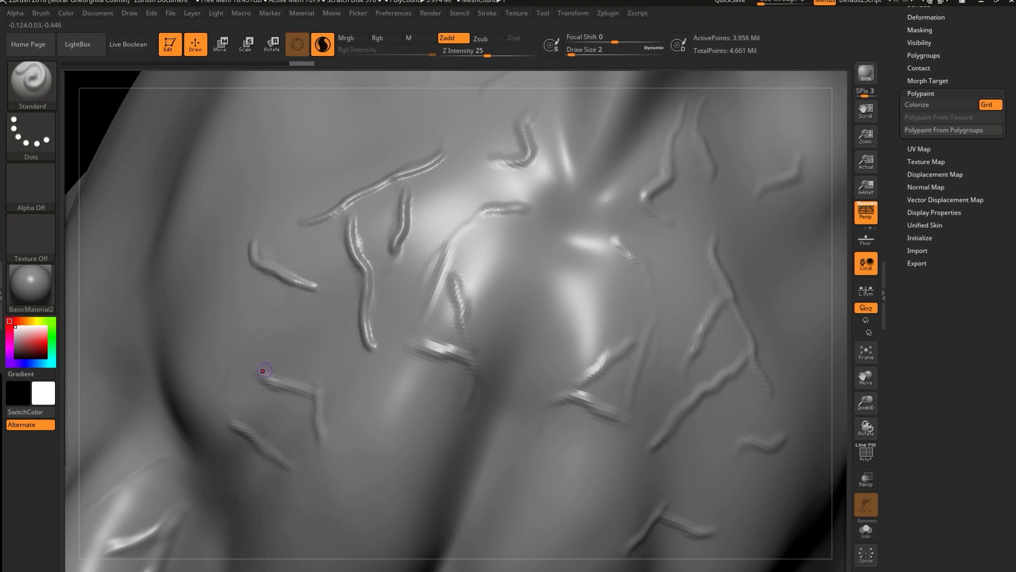
pyautogui.moveTo(255, 369)
pyautogui.mouseDown()
pyautogui.moveTo(320, 393)
pyautogui.moveTo(325, 438)
pyautogui.mouseUp()
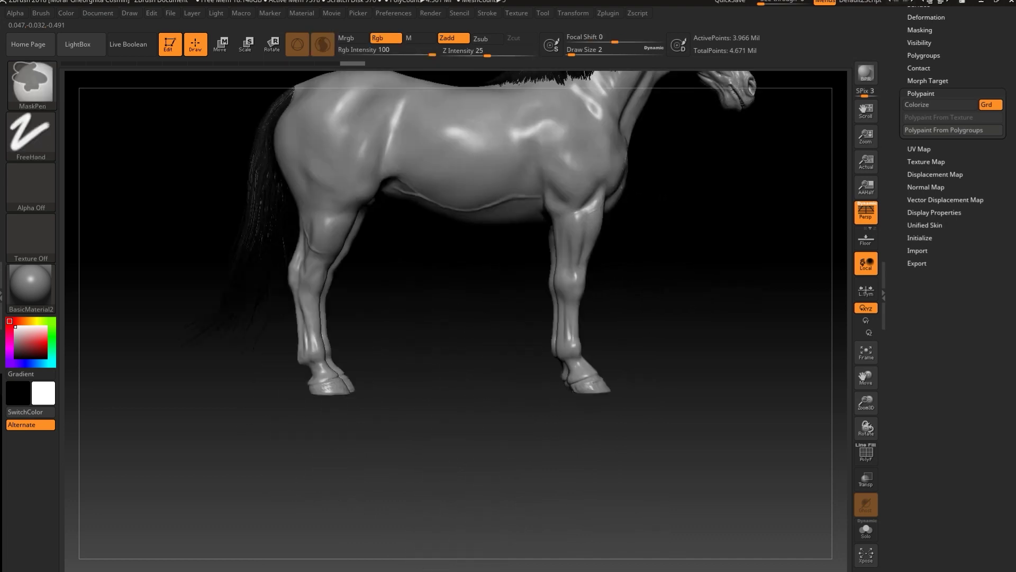
# - Isolate the horse's front hooves, turn on Solo mode and frame them in the view
pyautogui.moveTo(704, 435)
pyautogui.keyDown('ctrl'); pyautogui.keyDown('shift'); pyautogui.mouseDown()
pyautogui.moveTo(544, 415)
pyautogui.moveTo(516, 372)
pyautogui.mouseUp(); pyautogui.keyUp('shift'); pyautogui.keyUp('ctrl')
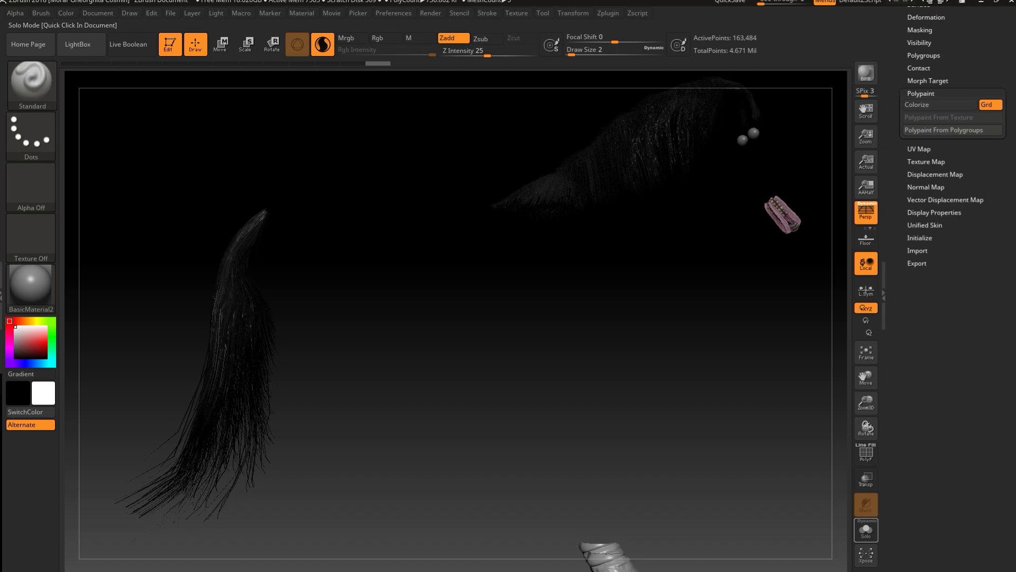
pyautogui.click(866, 530)
pyautogui.press('f')
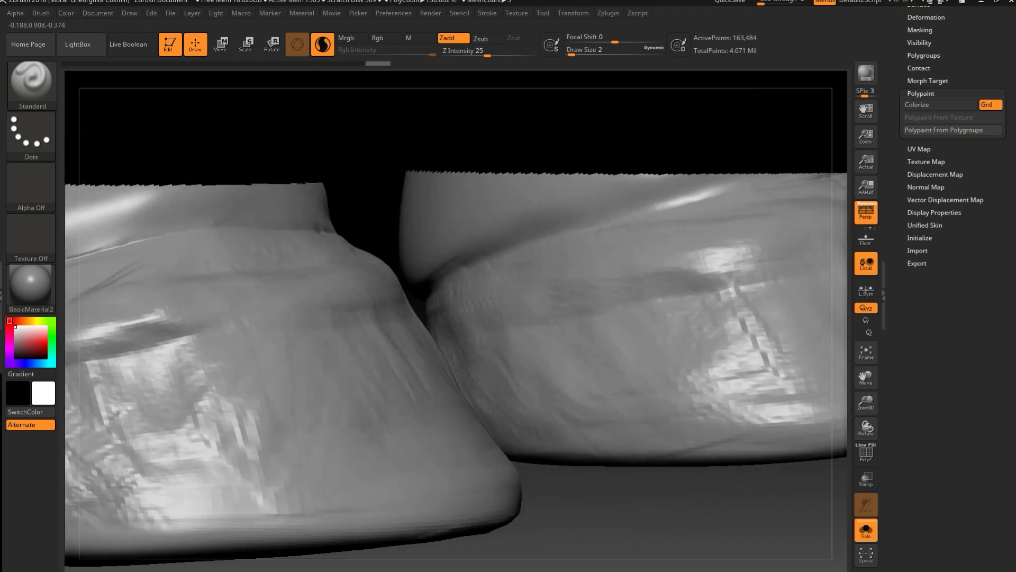
# - Show the polyframe to examine the mesh density of the horse's front hooves, and hide it again
pyautogui.moveTo(640, 516); pyautogui.dragTo(773, 387)
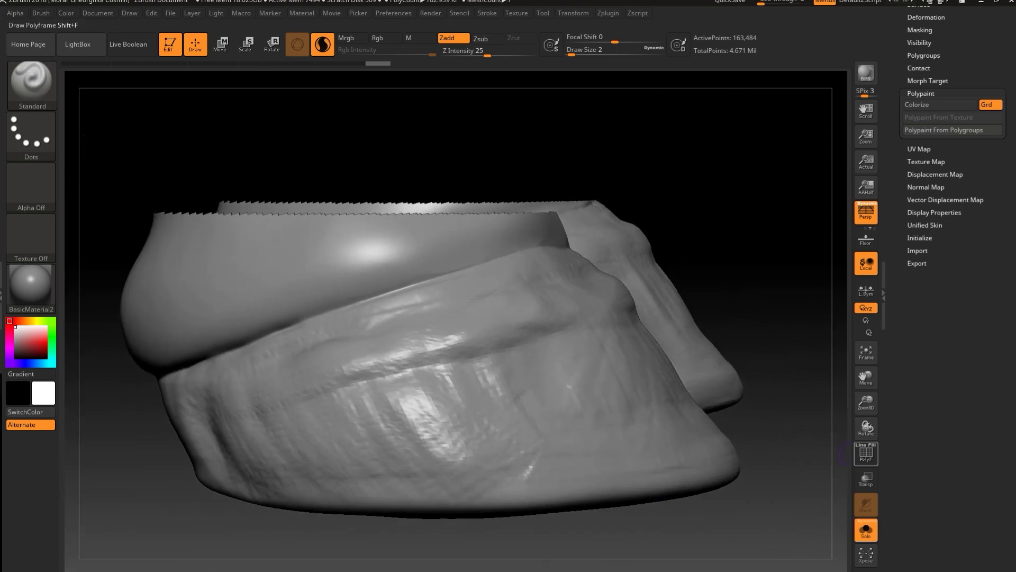
pyautogui.click(866, 453)
pyautogui.click(866, 453)
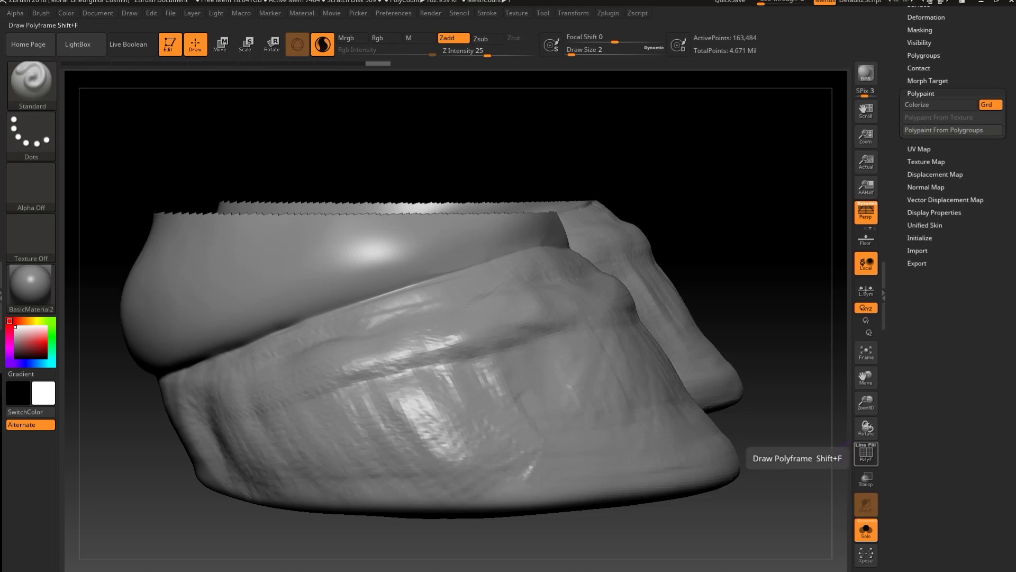
pyautogui.click(866, 453)
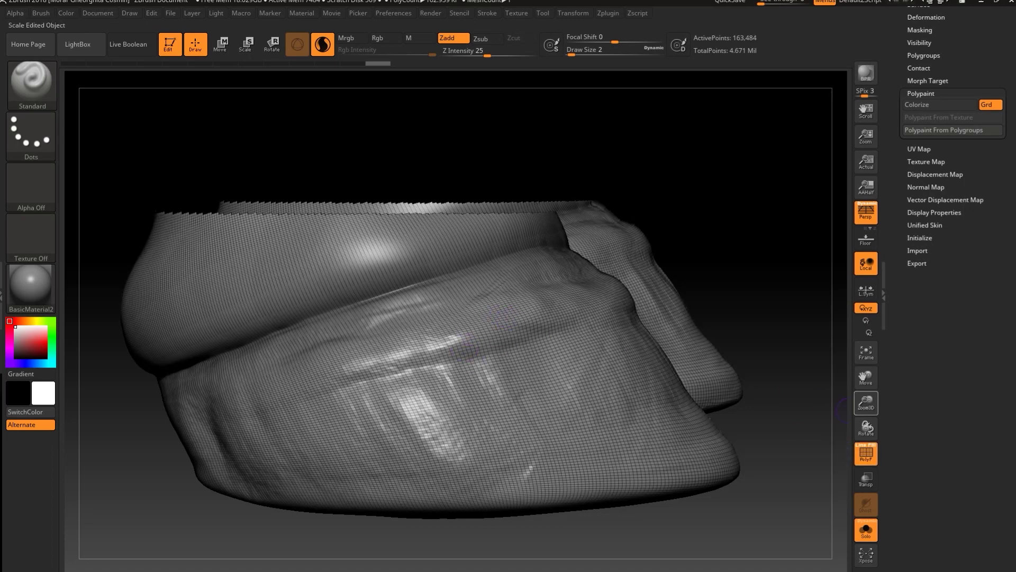
pyautogui.click(866, 453)
pyautogui.keyDown('alt'); pyautogui.moveTo(753, 298); pyautogui.dragTo(739, 242); pyautogui.keyUp('alt')
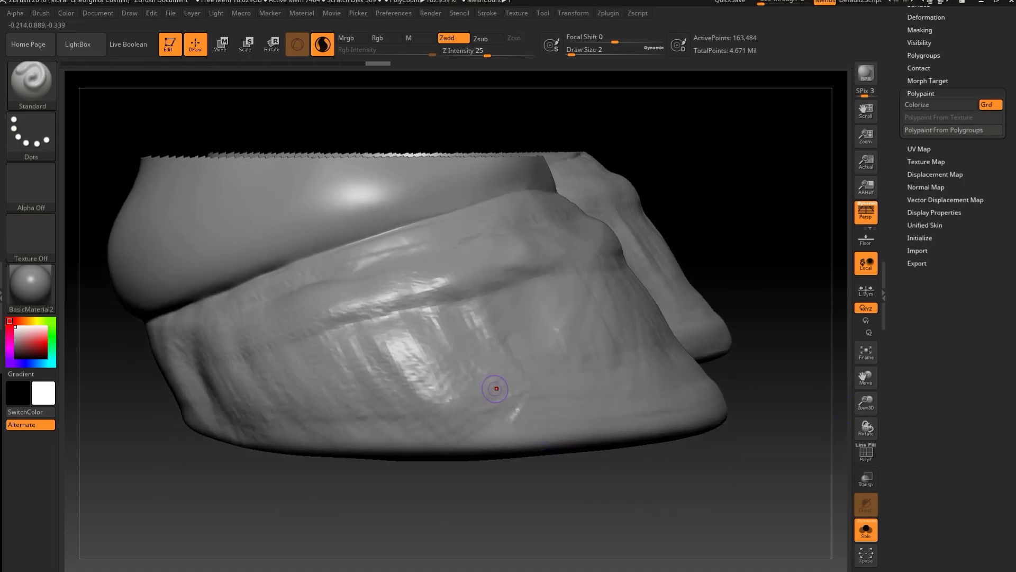
# - Switch to the ClayBuildup brush at draw size 4 and sculpt strokes on the near hoof's upper band
pyautogui.press('b')
pyautogui.press('c')
pyautogui.press('b')
pyautogui.press('s')
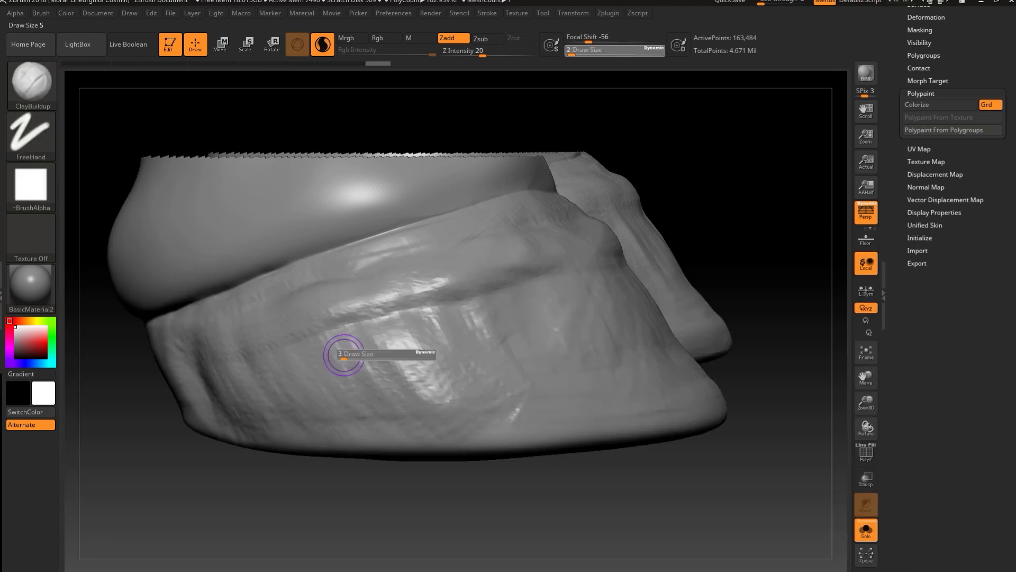
pyautogui.click(344, 355)
pyautogui.moveTo(333, 296)
pyautogui.mouseDown()
pyautogui.moveTo(352, 308)
pyautogui.moveTo(393, 296)
pyautogui.mouseUp()
pyautogui.press('s')
pyautogui.click(374, 303)
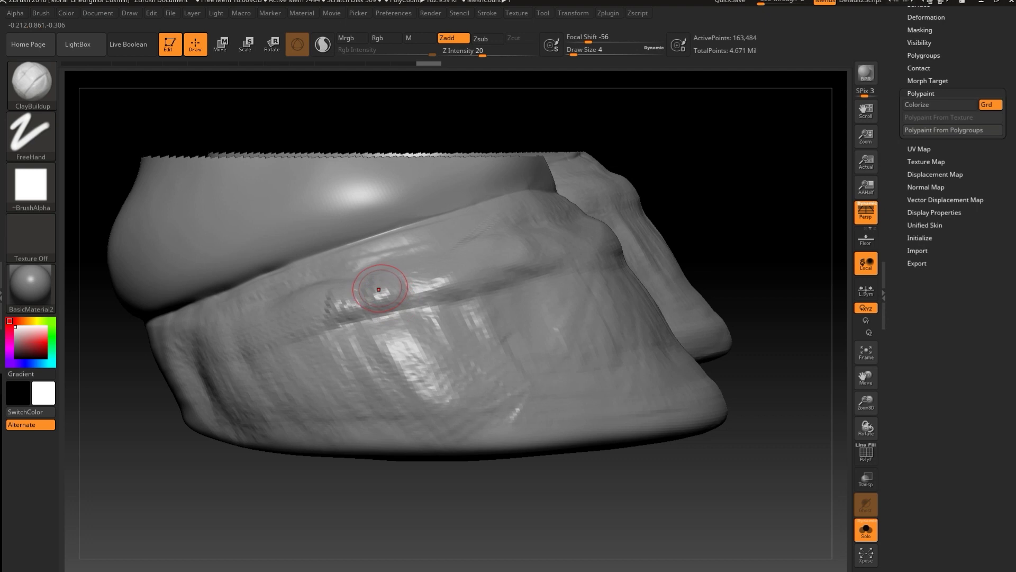
# - Turn Sculptris Pro back on and try to sculpt the hoof band with the mesh partially hidden
pyautogui.click(323, 44)
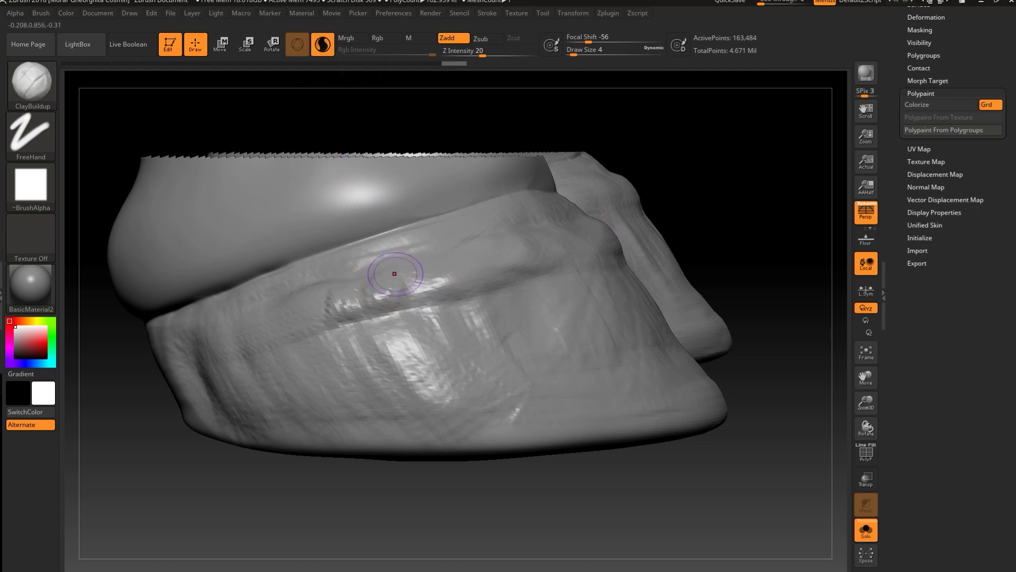
pyautogui.click(394, 276)
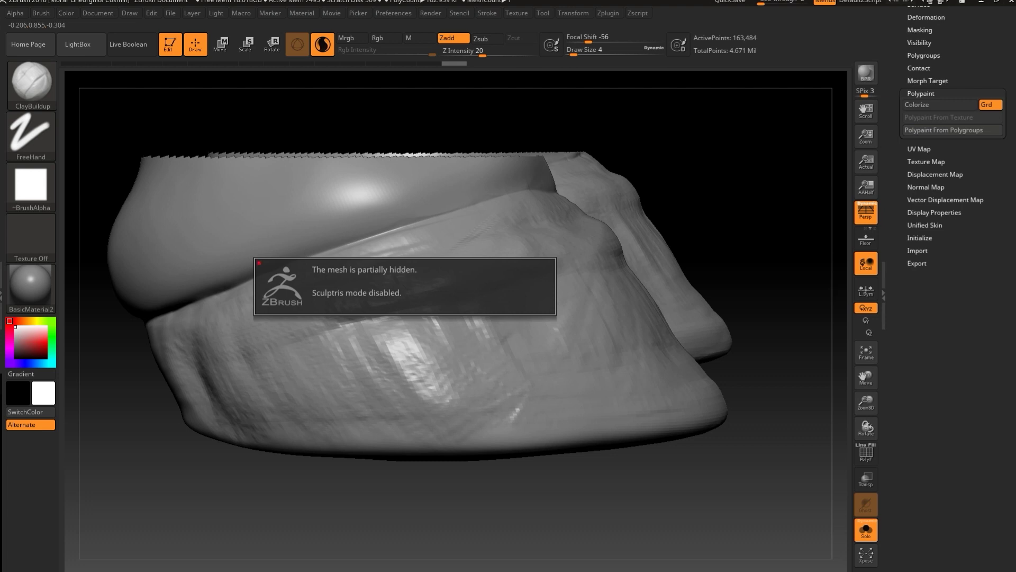
pyautogui.keyDown('alt'); pyautogui.moveTo(771, 240); pyautogui.dragTo(810, 298); pyautogui.keyUp('alt')
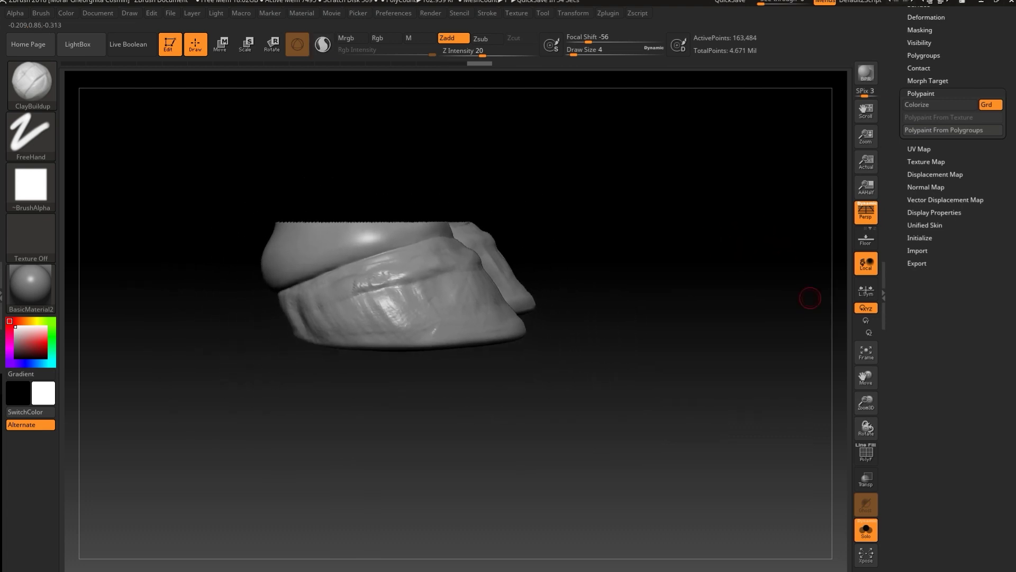
# - Check the topology under the new hoof strokes with the polyframe, and hide the polyframe again
pyautogui.click(863, 453)
pyautogui.keyDown('alt'); pyautogui.moveTo(723, 349); pyautogui.dragTo(692, 283); pyautogui.keyUp('alt')
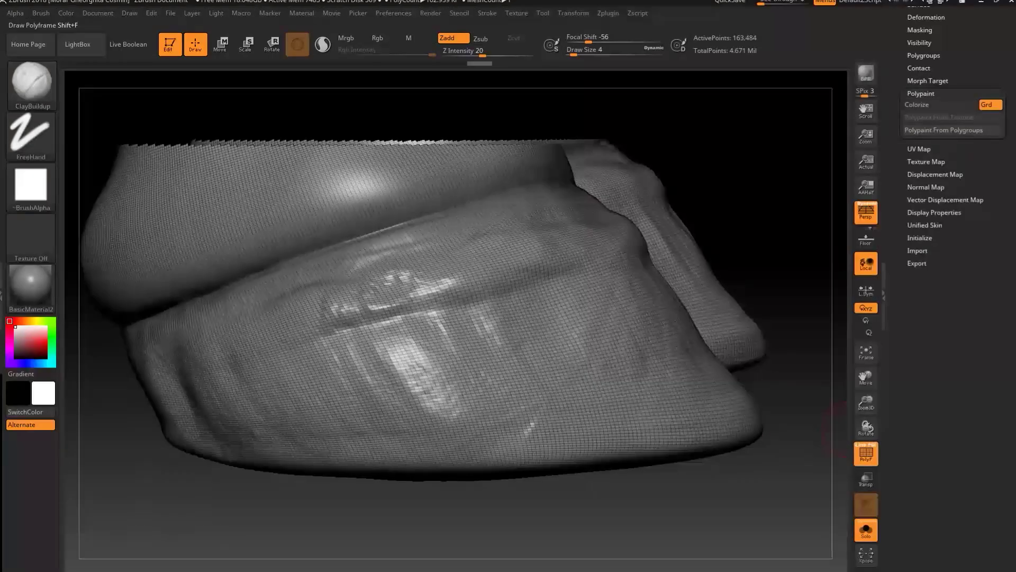
pyautogui.click(866, 454)
# - Reveal the hidden parts of the horse mesh and activate Sculptris Pro for work on the near hoof
pyautogui.keyDown('alt'); pyautogui.moveTo(222, 138); pyautogui.dragTo(234, 200); pyautogui.keyUp('alt')
pyautogui.keyDown('ctrl'); pyautogui.keyDown('shift'); pyautogui.moveTo(129, 149); pyautogui.dragTo(613, 408); pyautogui.keyUp('shift'); pyautogui.keyUp('ctrl')
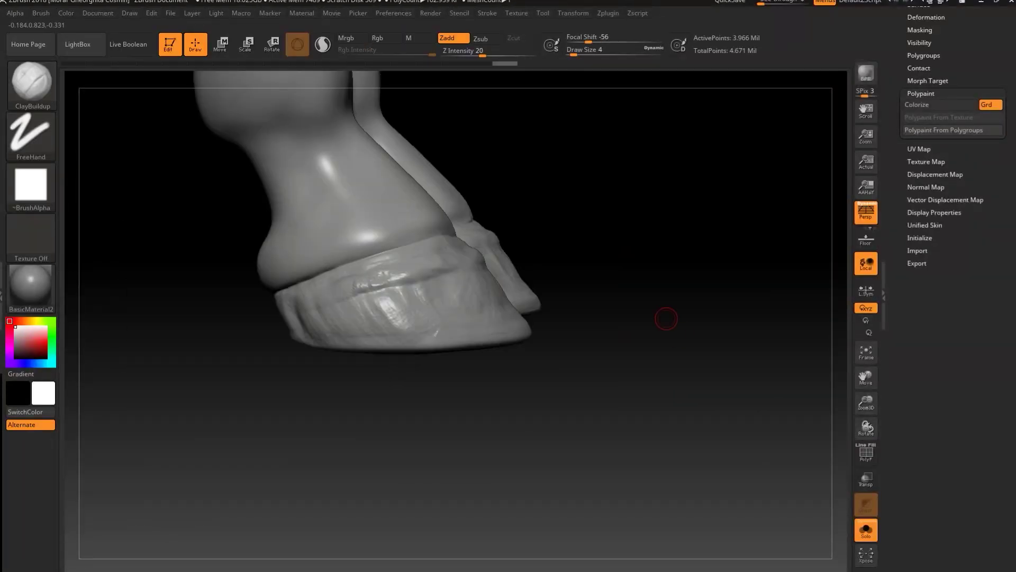
pyautogui.keyDown('alt'); pyautogui.moveTo(661, 248); pyautogui.dragTo(652, 163); pyautogui.keyUp('alt')
pyautogui.click(323, 44)
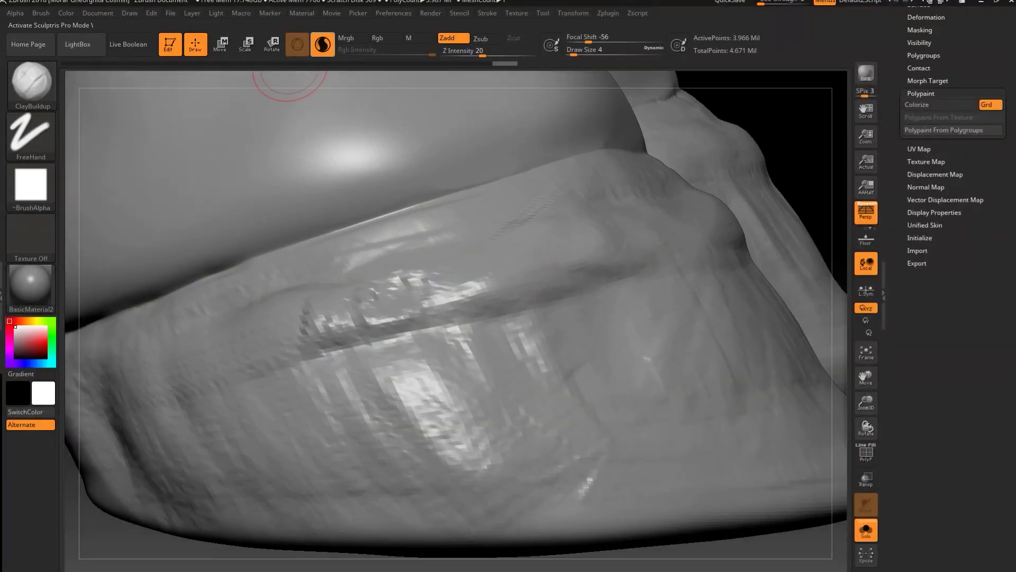
# - Sculpt fine ClayBuildup strokes at draw size 2 along the near hoof's upper band
pyautogui.press('s')
pyautogui.click(434, 342)
pyautogui.moveTo(396, 281)
pyautogui.mouseDown()
pyautogui.moveTo(385, 302)
pyautogui.moveTo(410, 307)
pyautogui.moveTo(437, 275)
pyautogui.moveTo(446, 312)
pyautogui.mouseUp()
pyautogui.press('s')
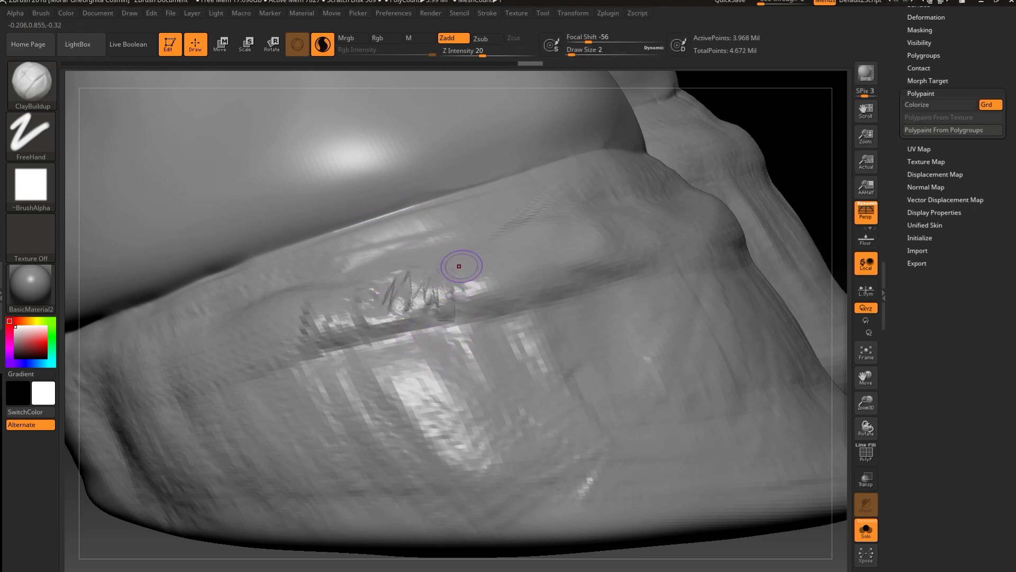
pyautogui.moveTo(464, 264)
pyautogui.mouseDown()
pyautogui.moveTo(472, 257)
pyautogui.moveTo(506, 280)
pyautogui.moveTo(476, 260)
pyautogui.moveTo(489, 258)
pyautogui.moveTo(480, 296)
pyautogui.moveTo(537, 270)
pyautogui.moveTo(540, 289)
pyautogui.moveTo(543, 275)
pyautogui.moveTo(500, 283)
pyautogui.mouseUp()
pyautogui.press('s')
# - Turn off Solo mode and show the complete horse from the side with the document at actual size
pyautogui.keyDown('alt'); pyautogui.moveTo(807, 186); pyautogui.dragTo(563, 145); pyautogui.keyUp('alt')
pyautogui.moveTo(698, 146)
pyautogui.keyDown('alt'); pyautogui.mouseDown()
pyautogui.moveTo(668, 300)
pyautogui.moveTo(740, 193)
pyautogui.moveTo(651, 196)
pyautogui.moveTo(590, 296)
pyautogui.moveTo(524, 304)
pyautogui.moveTo(590, 312)
pyautogui.moveTo(675, 302)
pyautogui.moveTo(783, 324)
pyautogui.moveTo(773, 286)
pyautogui.moveTo(743, 299)
pyautogui.moveTo(745, 339)
pyautogui.moveTo(810, 297)
pyautogui.mouseUp(); pyautogui.keyUp('alt')
pyautogui.click(865, 530)
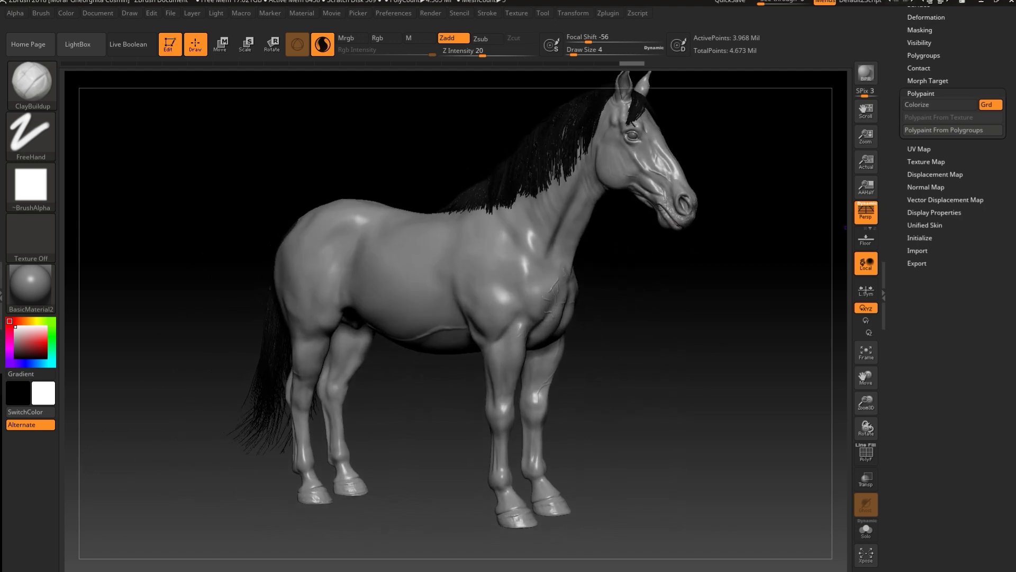
pyautogui.moveTo(866, 137)
pyautogui.mouseDown()
pyautogui.moveTo(866, 159)
pyautogui.moveTo(866, 135)
pyautogui.mouseUp()
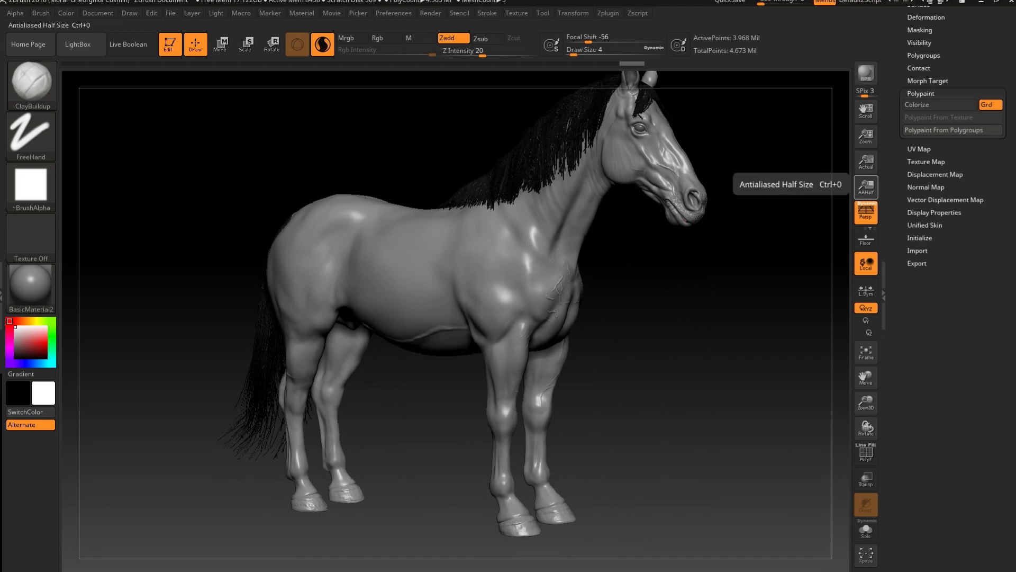
pyautogui.click(866, 162)
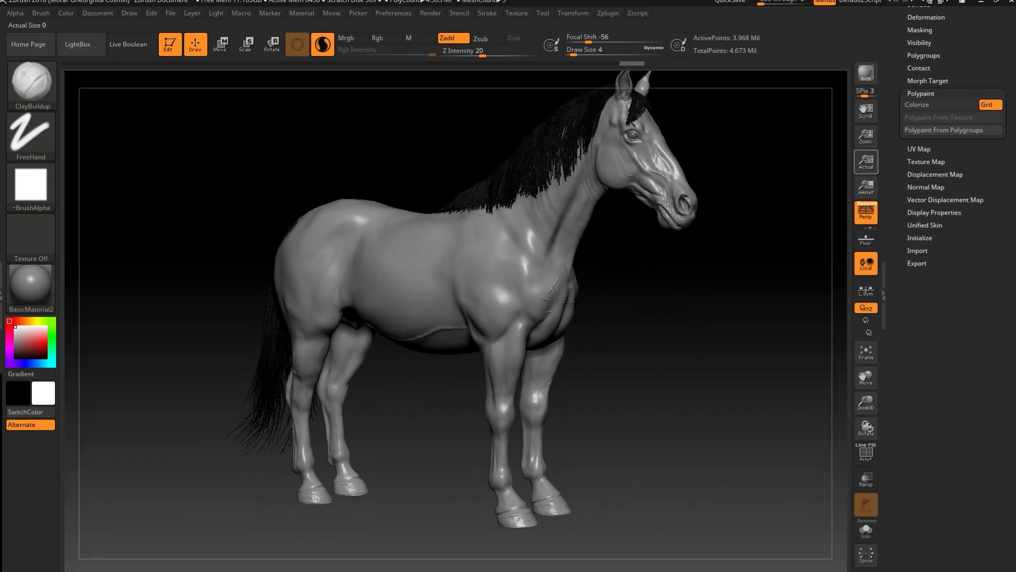
pyautogui.moveTo(603, 324); pyautogui.dragTo(660, 325)
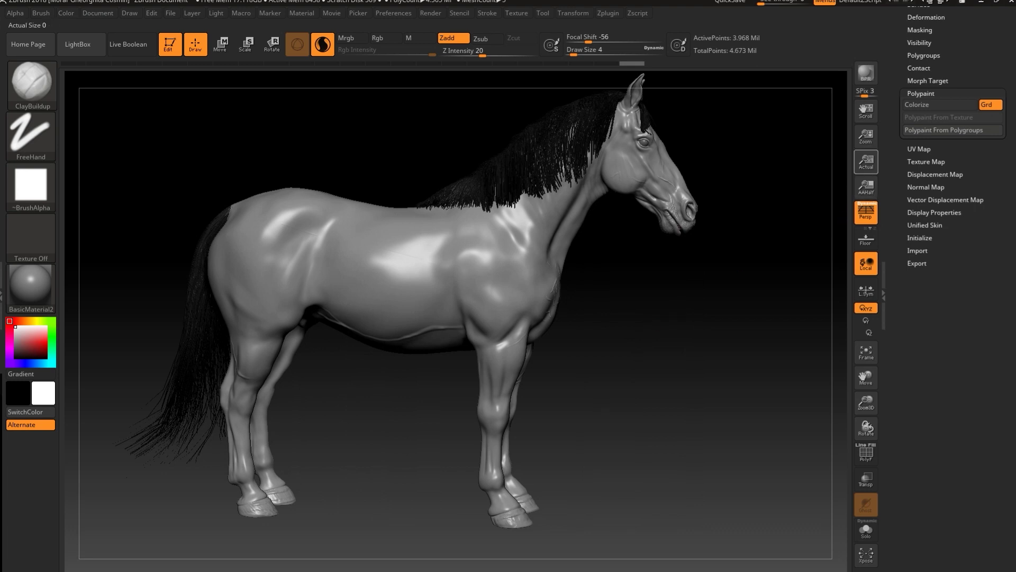
# - Open the horse's subtool list and hide the Fibers9 tail, leaving PM3D_Sphere3D1 and skull3_5 shown
pyautogui.click(98, 13)
pyautogui.scroll(10, 953, 286)
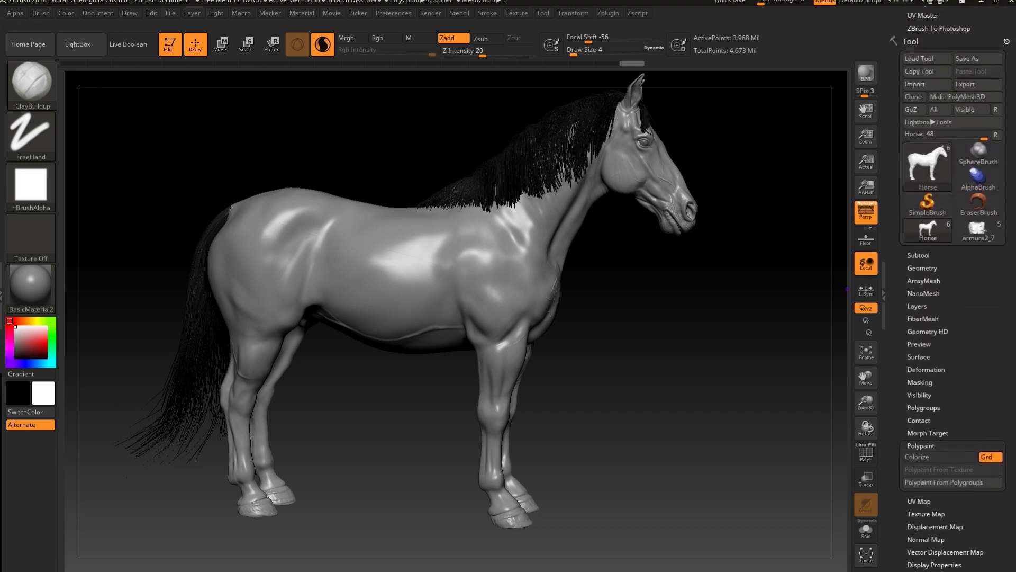
pyautogui.scroll(1, 953, 286)
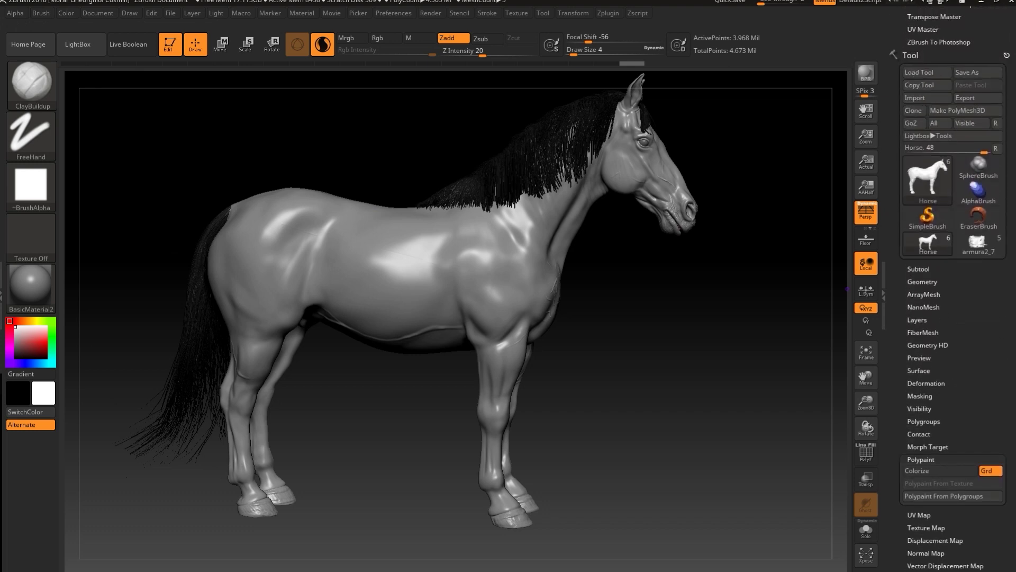
pyautogui.click(918, 269)
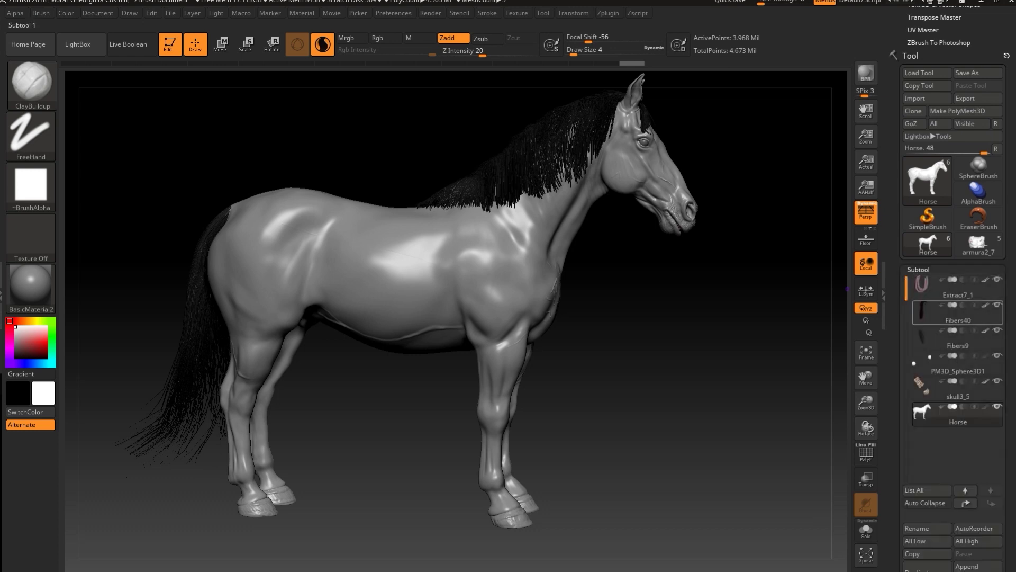
pyautogui.moveTo(896, 344); pyautogui.dragTo(895, 325)
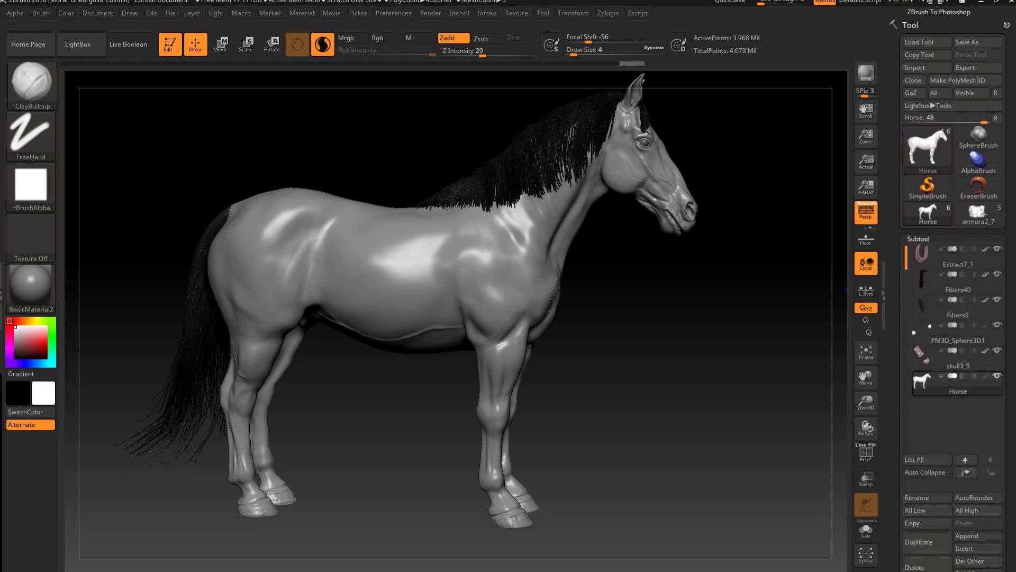
pyautogui.moveTo(947, 362)
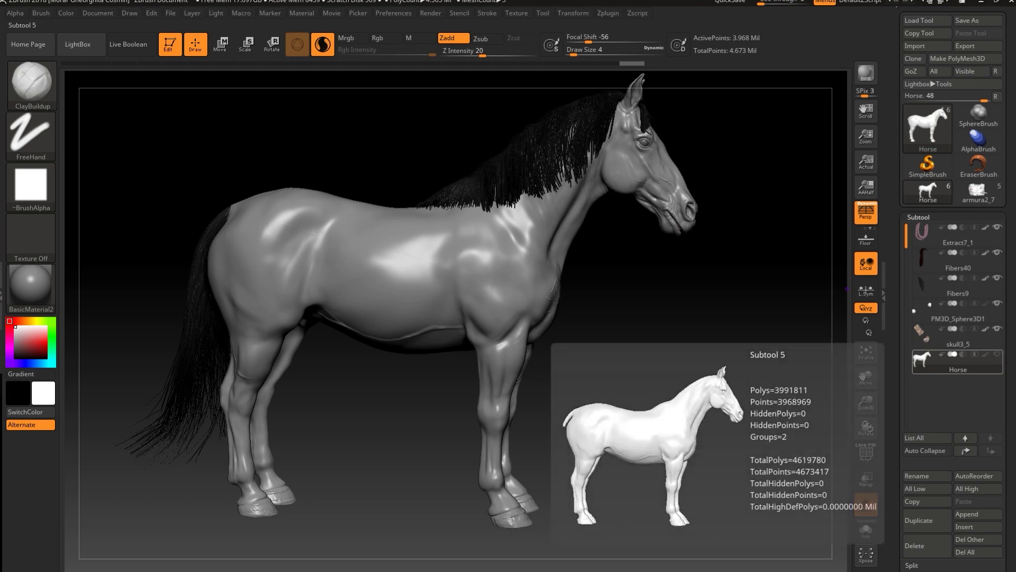
pyautogui.moveTo(948, 337)
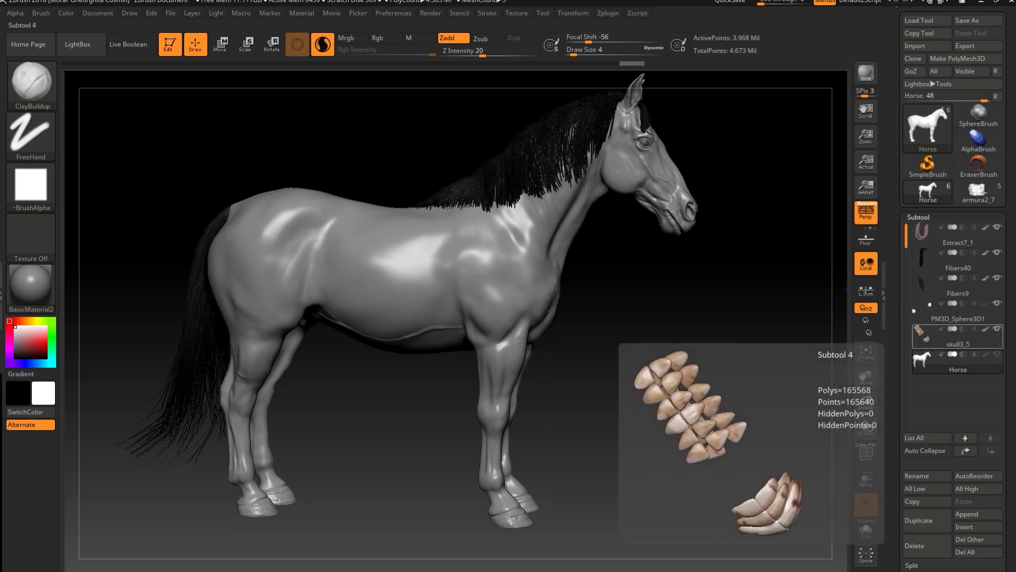
pyautogui.click(997, 304)
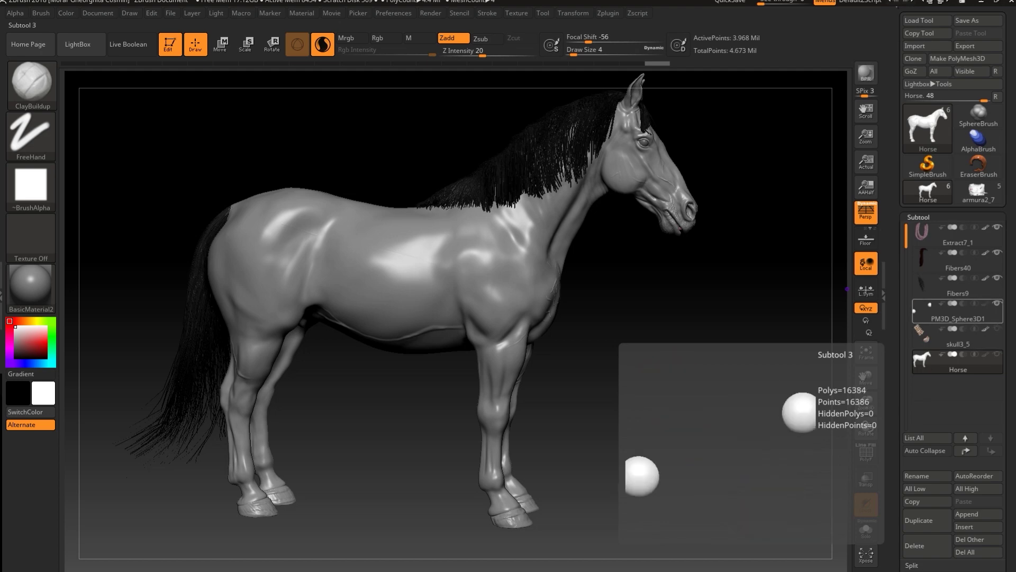
pyautogui.click(997, 278)
pyautogui.click(997, 303)
pyautogui.click(997, 328)
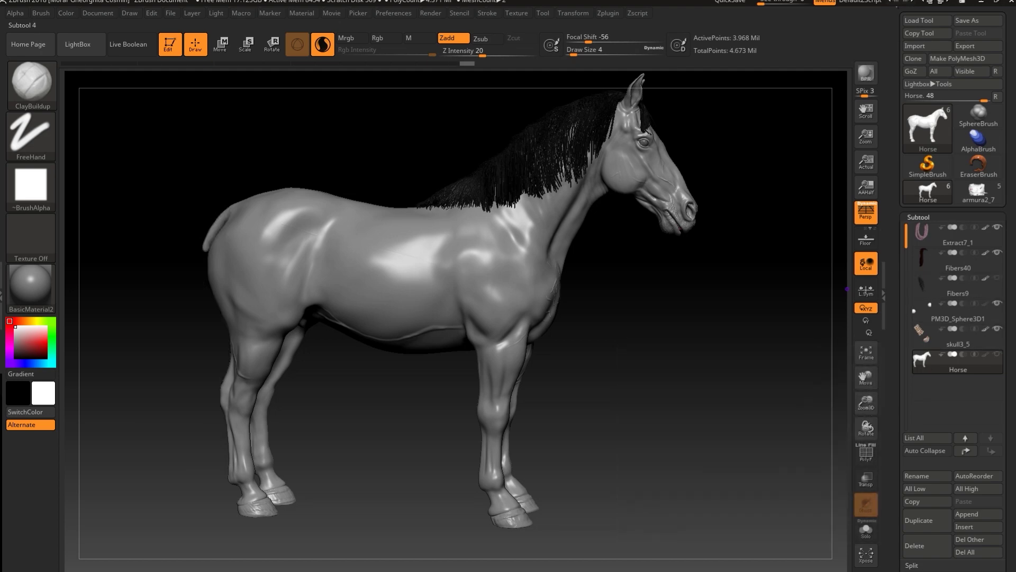
# - Examine the horse without its tail from several angles and preview its skull and fiber subtools
pyautogui.moveTo(706, 366); pyautogui.dragTo(758, 384)
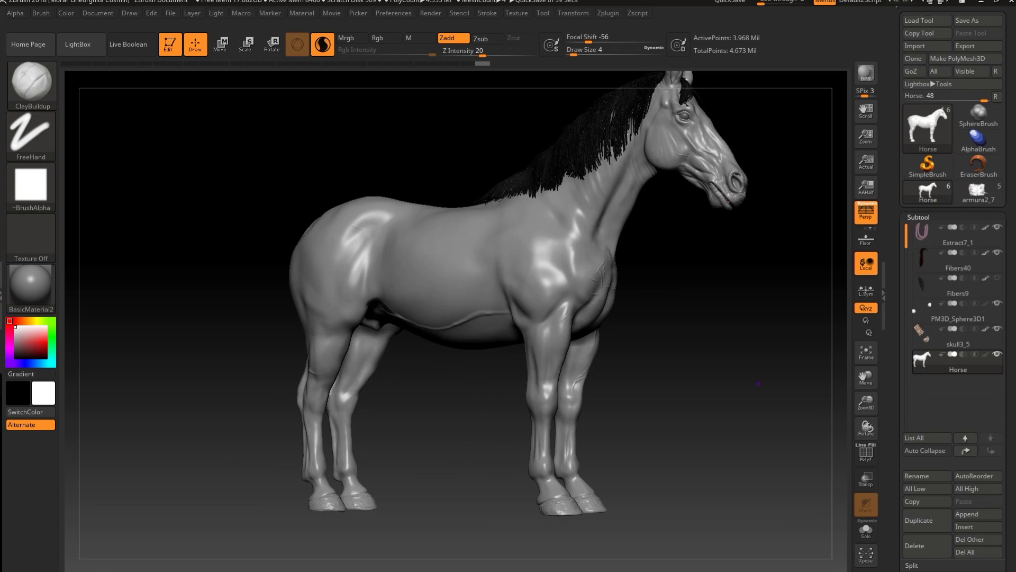
pyautogui.moveTo(1009, 288); pyautogui.dragTo(1008, 273)
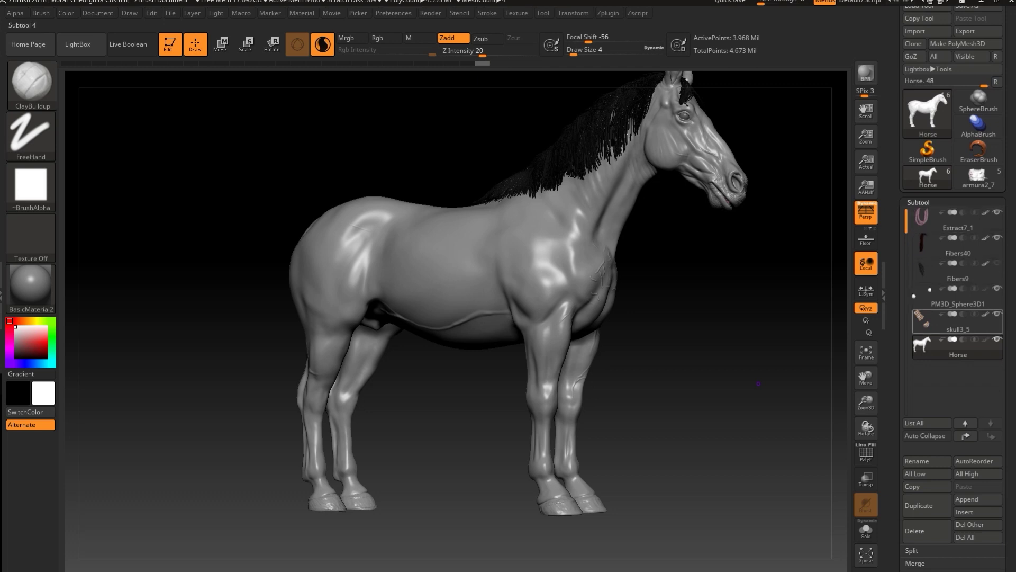
pyautogui.moveTo(947, 320)
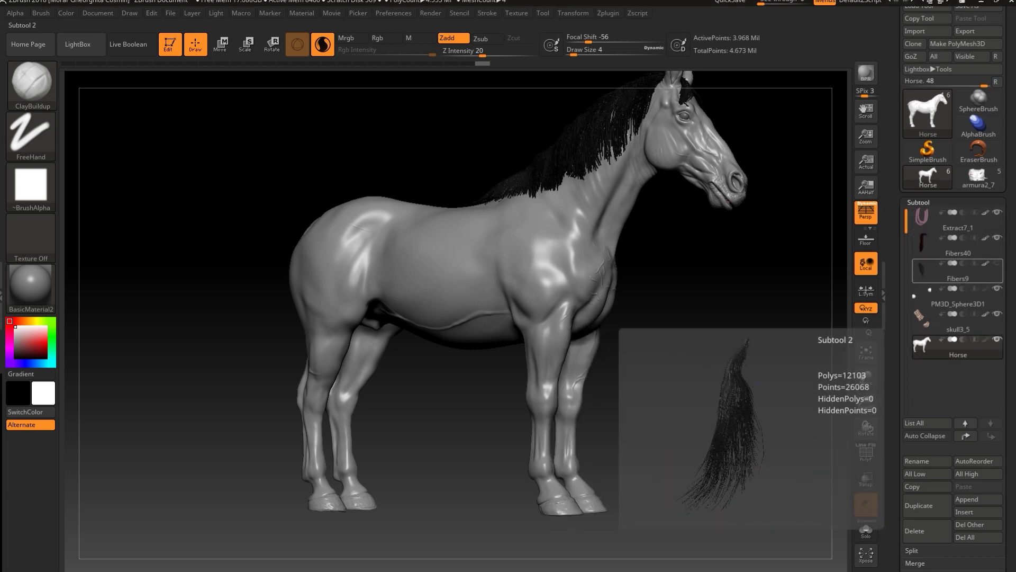
pyautogui.moveTo(947, 245)
pyautogui.moveTo(947, 270)
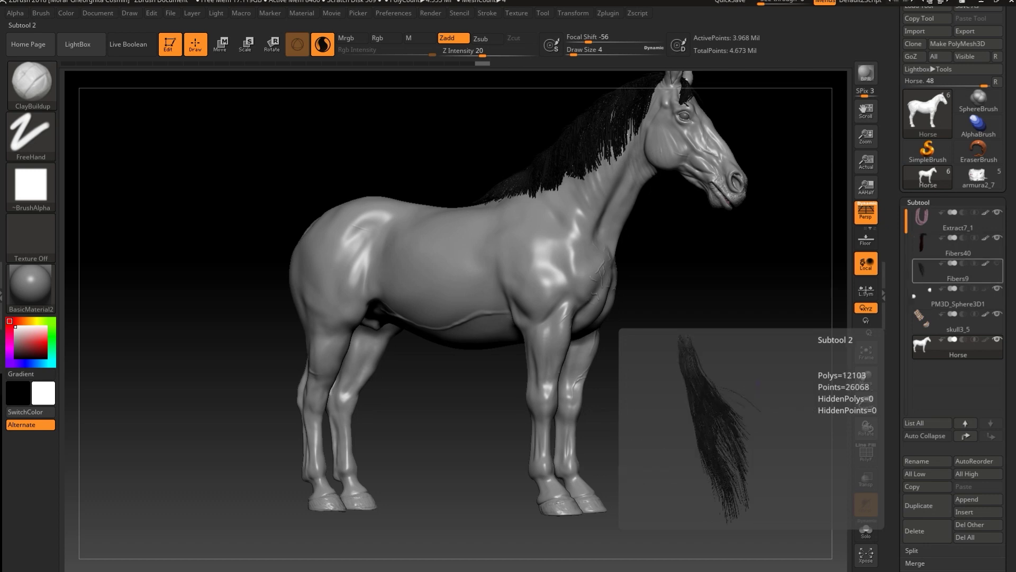
pyautogui.moveTo(1009, 371); pyautogui.dragTo(1009, 263)
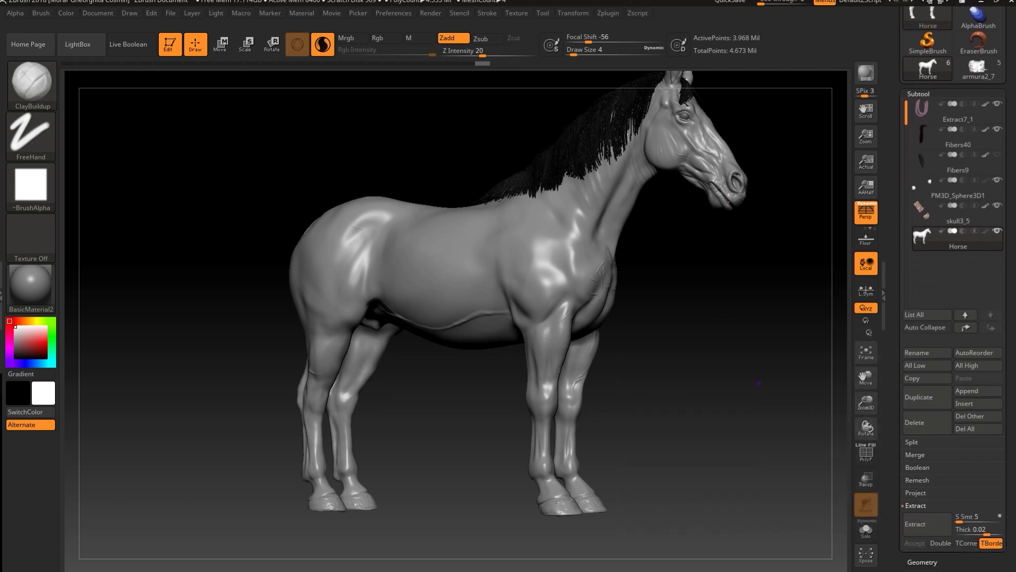
pyautogui.scroll(3, 952, 286)
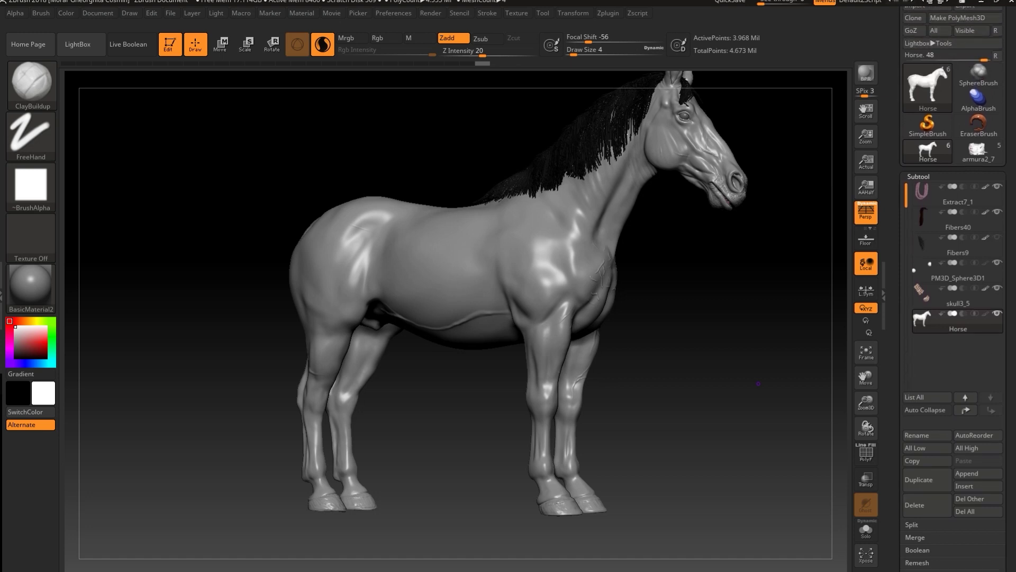
pyautogui.moveTo(715, 334); pyautogui.dragTo(743, 335)
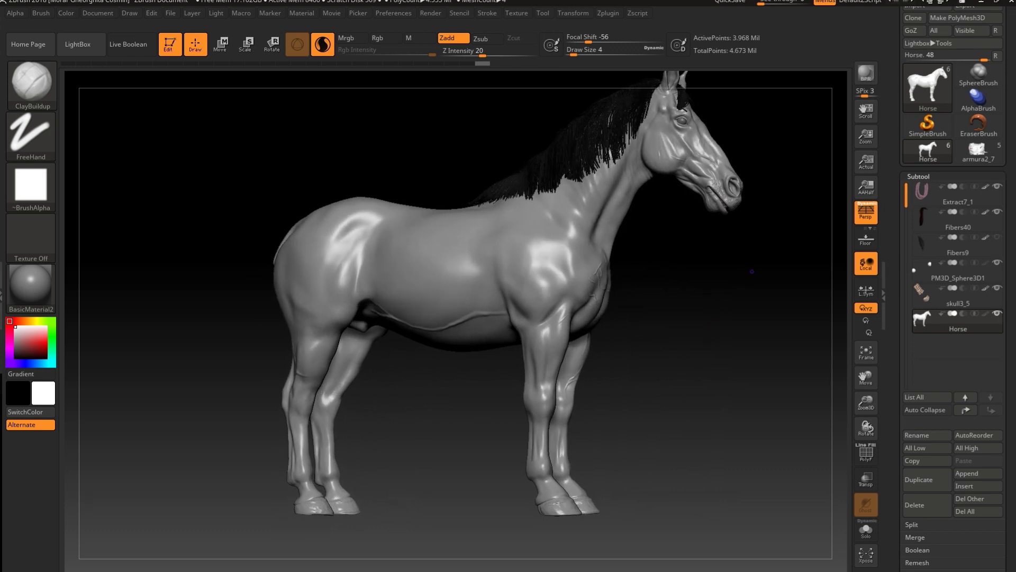
pyautogui.moveTo(752, 271); pyautogui.dragTo(726, 319)
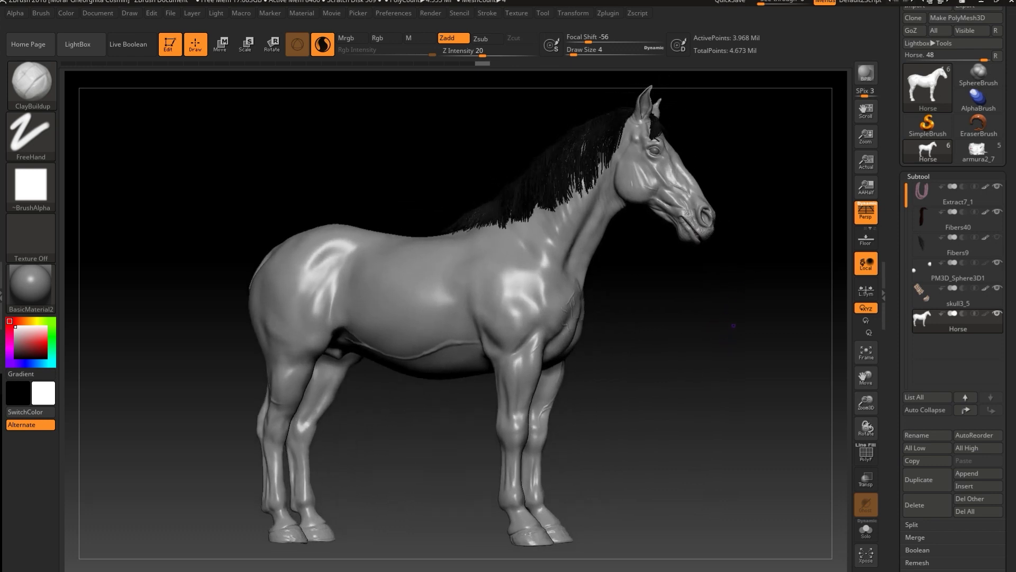